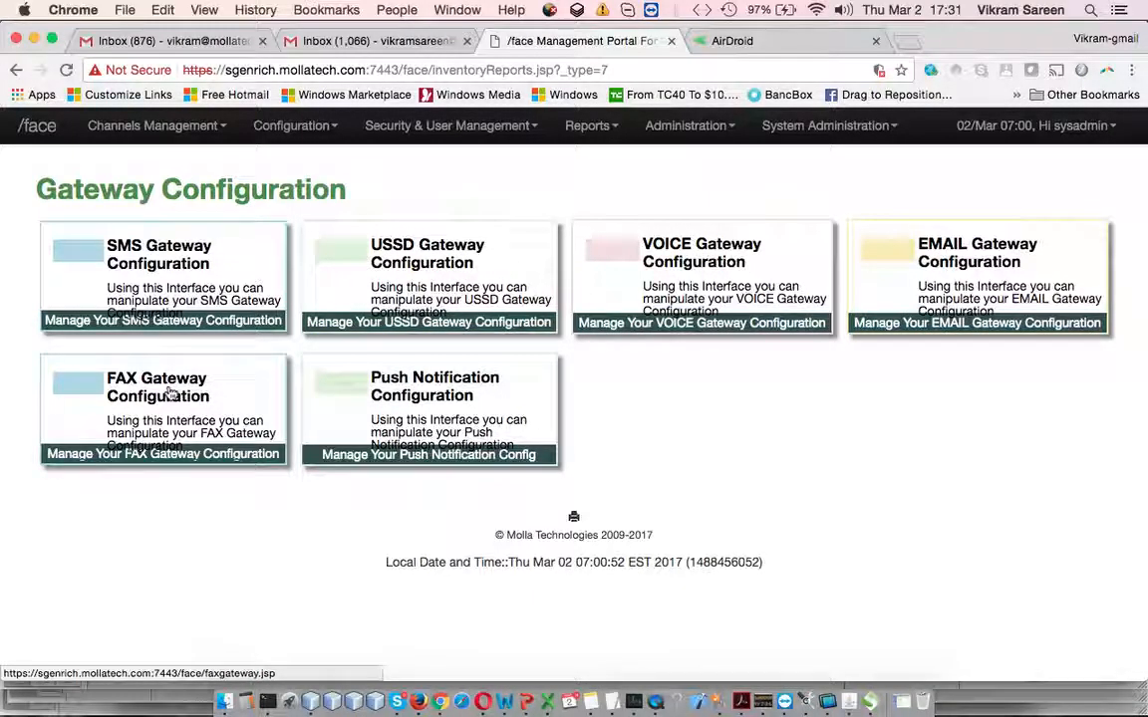
# Open the SMS gateway configuration and compare the Primary and Secondary tabs, ending on Secondary (Suspended, 3 retries, 10 s wait)
pyautogui.click(204, 286)
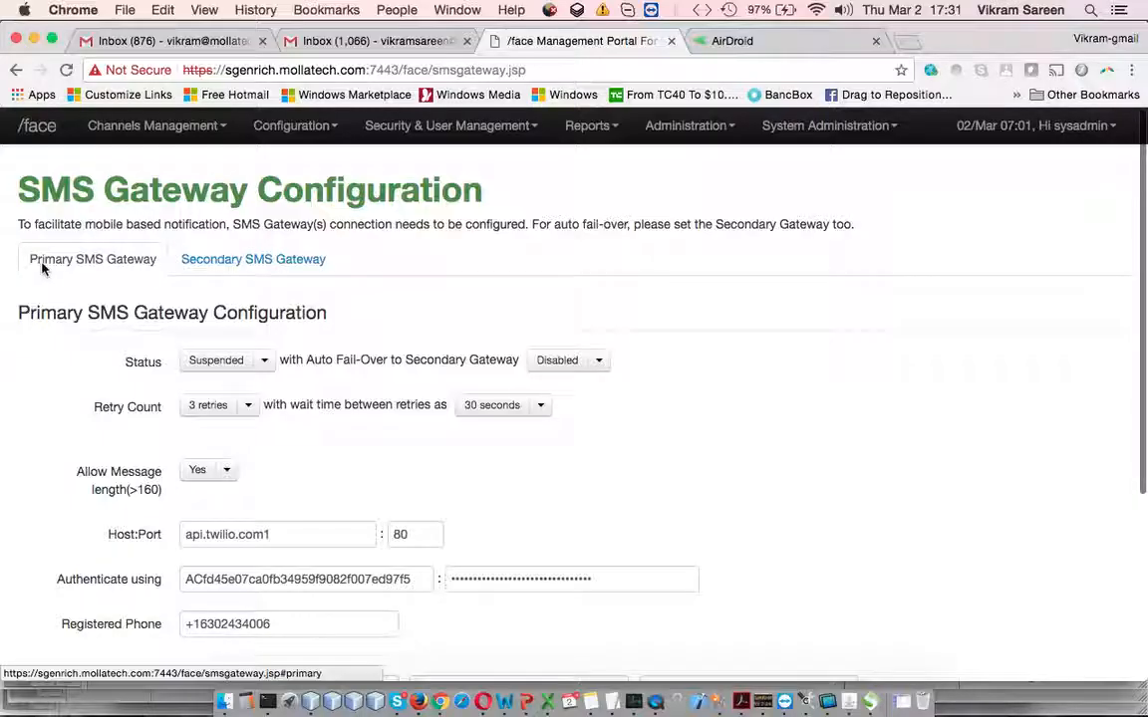
pyautogui.click(236, 263)
pyautogui.click(115, 264)
pyautogui.click(259, 262)
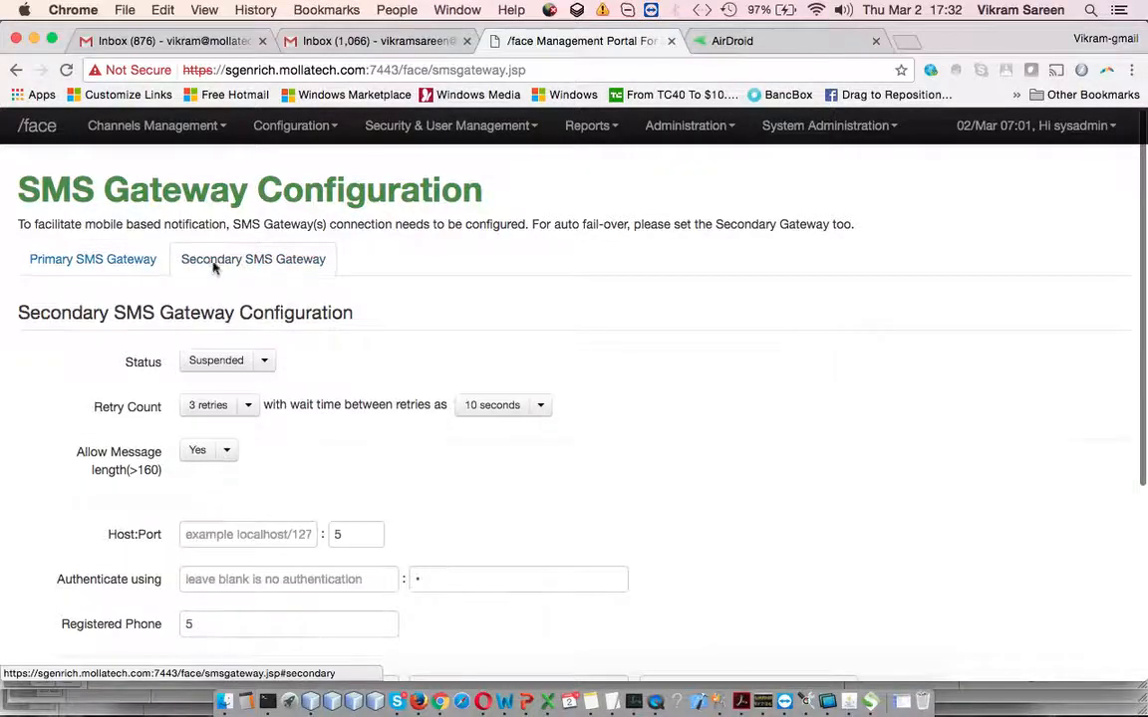
# Set the Primary SMS gateway's status to Active
pyautogui.click(101, 261)
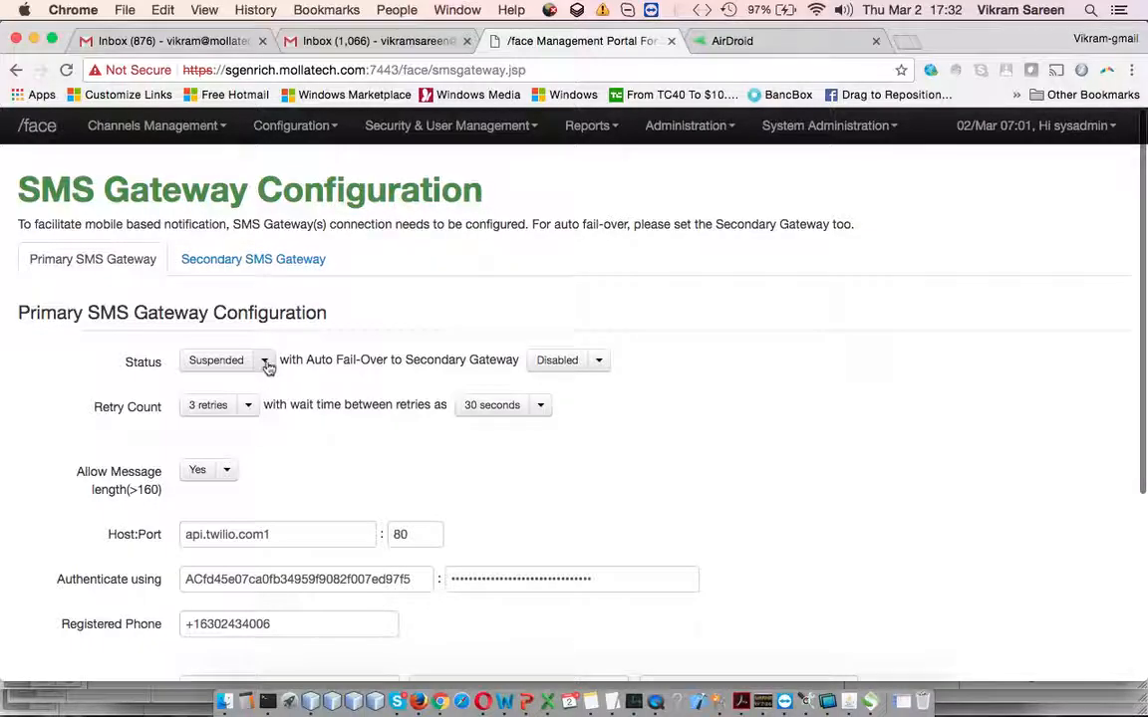
pyautogui.click(265, 362)
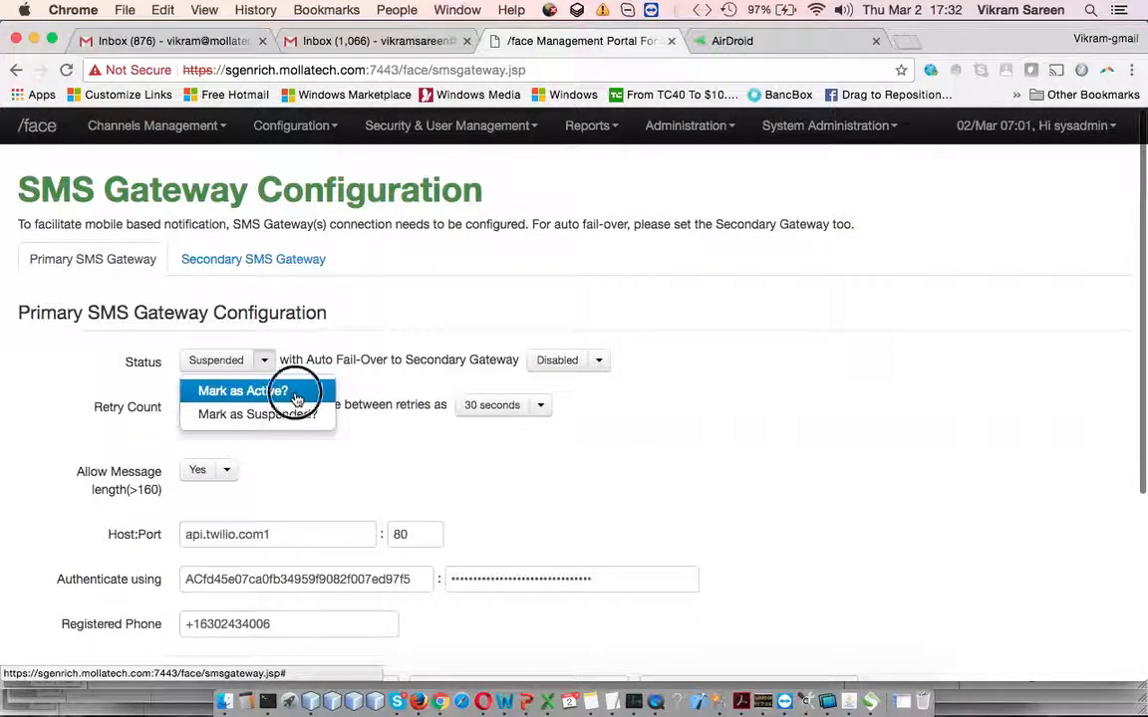
pyautogui.click(295, 391)
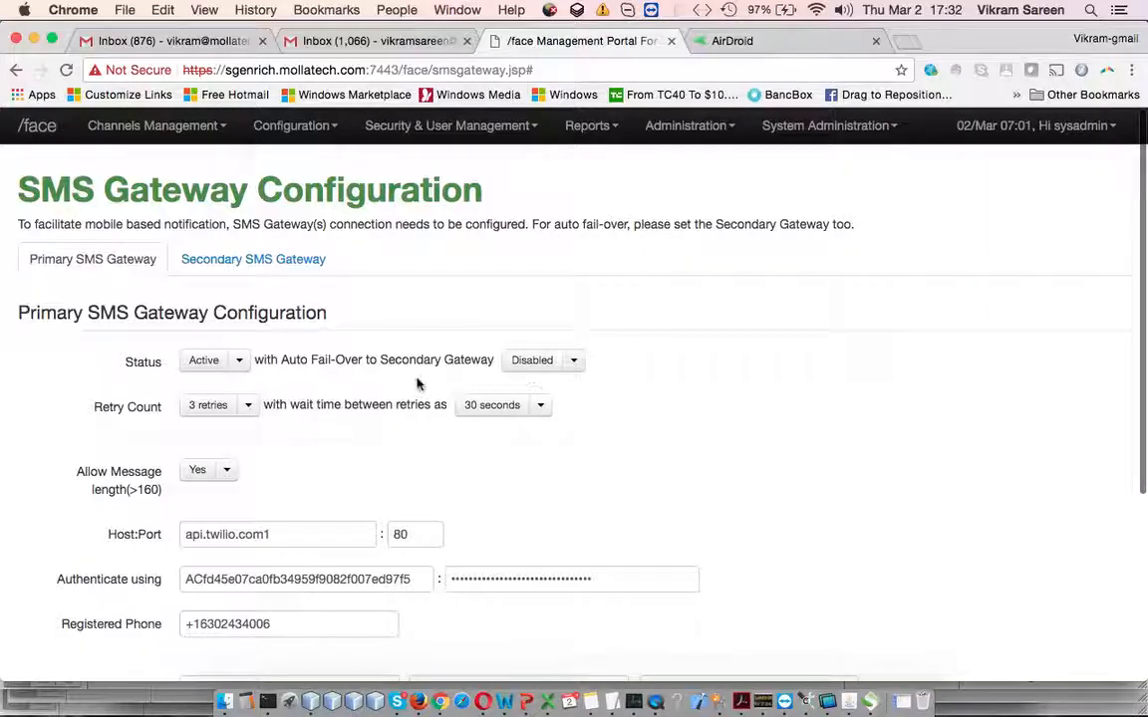
# Review the Auto Fail-Over to Secondary option, leaving it Disabled
pyautogui.moveTo(294, 360); pyautogui.dragTo(417, 359)
pyautogui.click(362, 380)
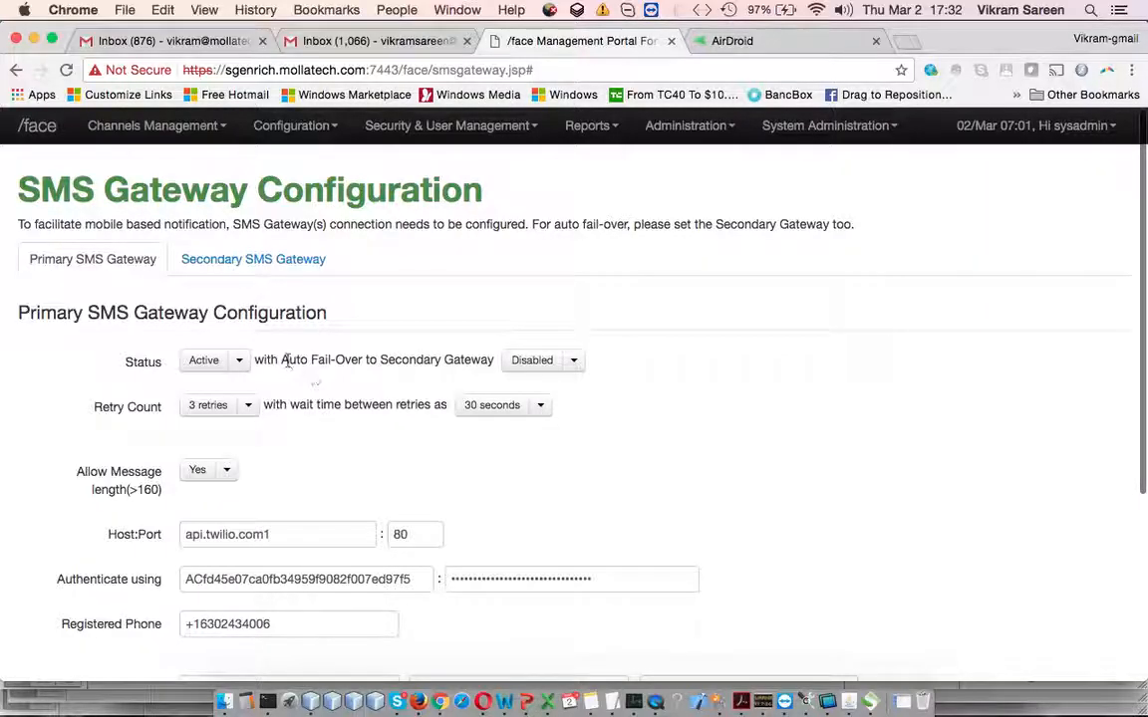
pyautogui.moveTo(283, 359); pyautogui.dragTo(430, 361)
pyautogui.click(438, 361)
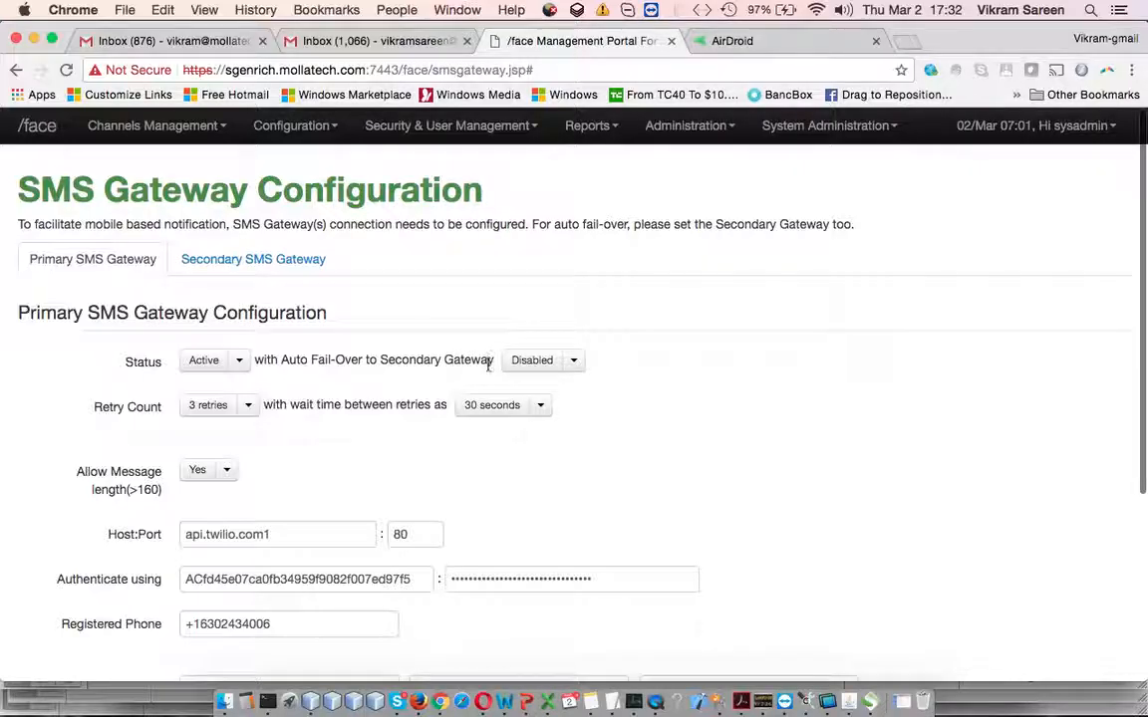
pyautogui.click(573, 360)
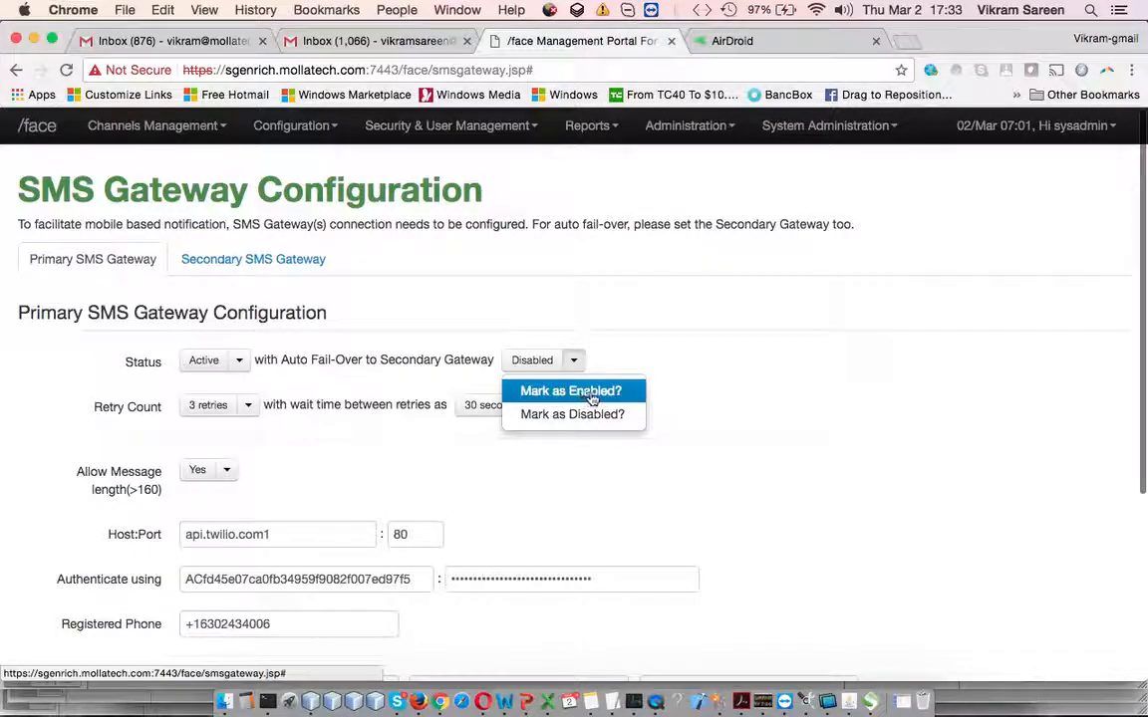
pyautogui.click(310, 437)
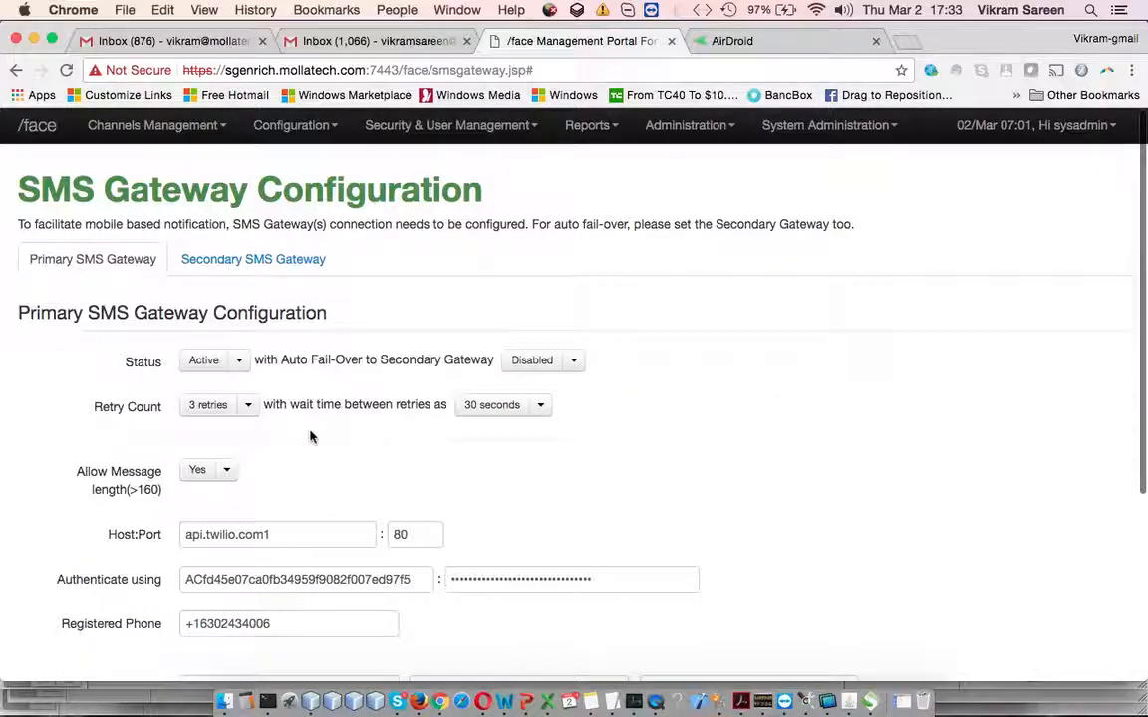
pyautogui.click(249, 411)
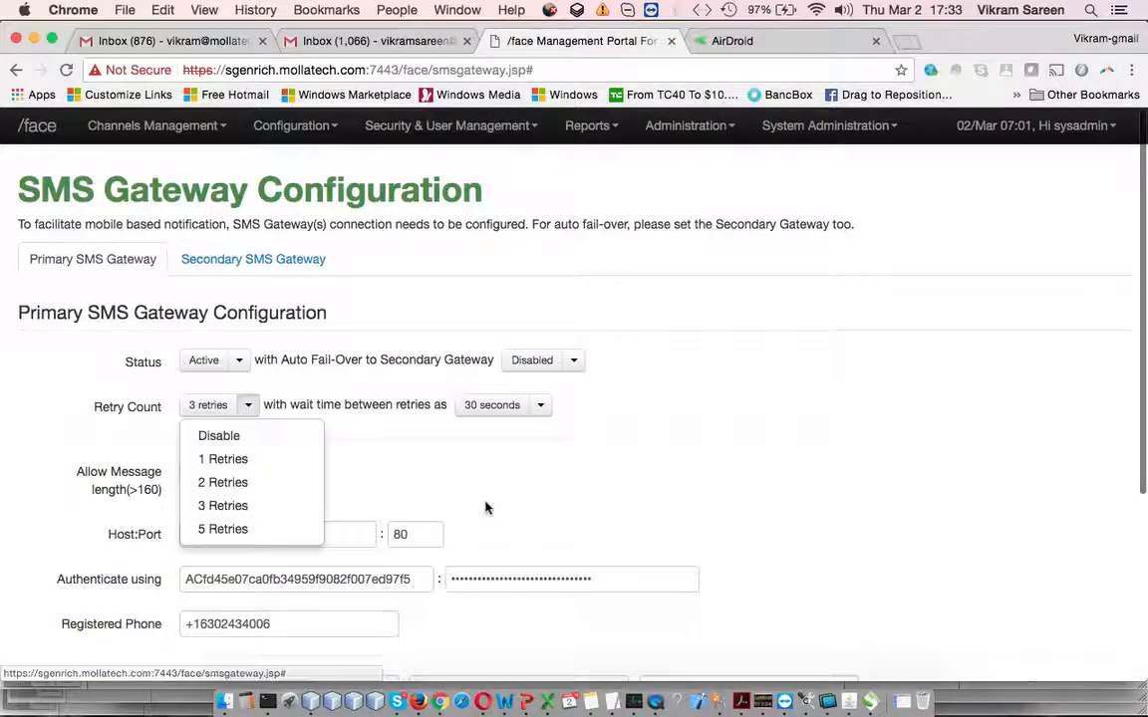
pyautogui.click(535, 466)
pyautogui.click(542, 410)
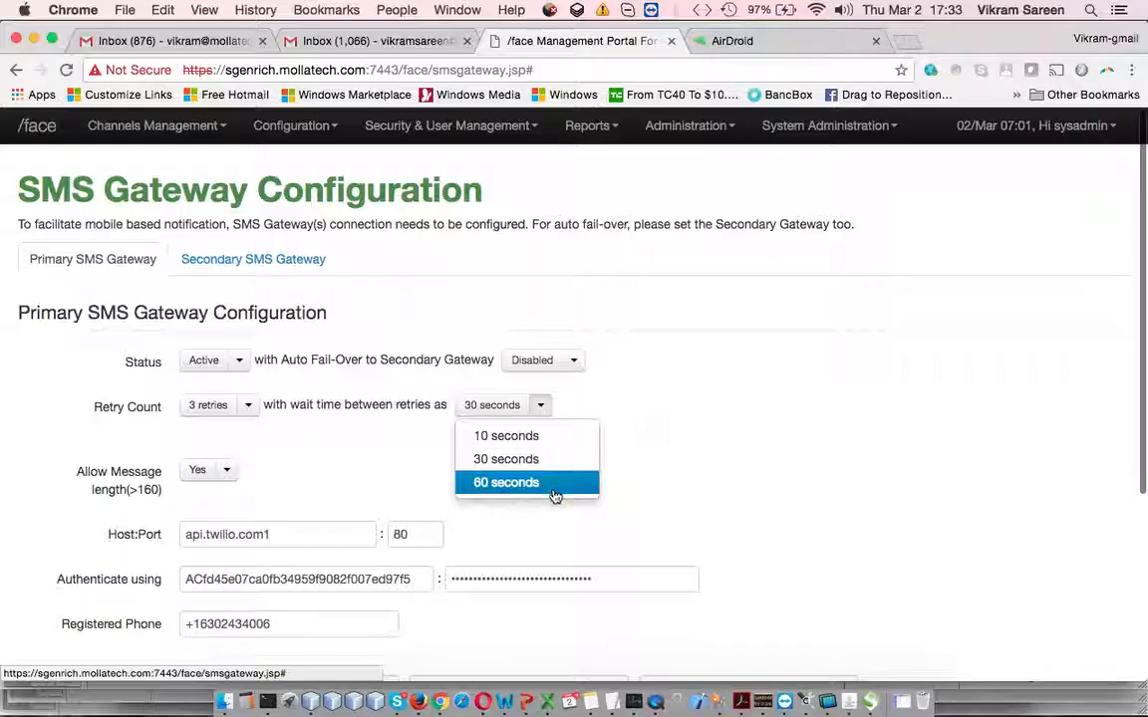
pyautogui.click(247, 405)
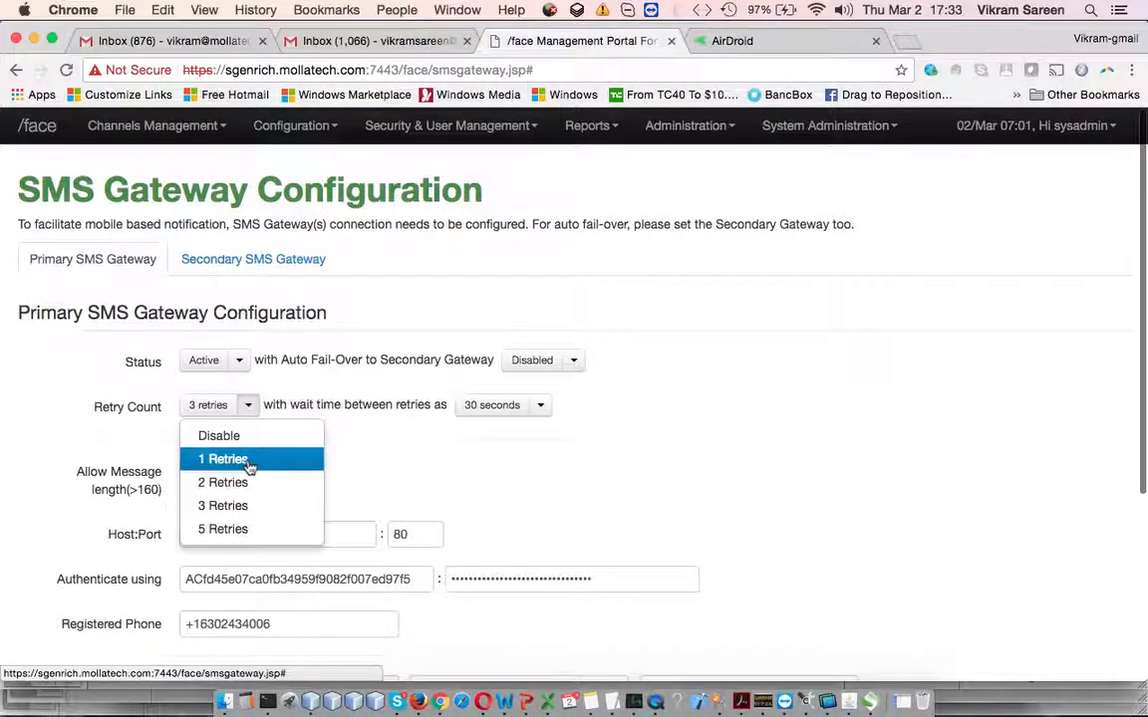
pyautogui.click(574, 439)
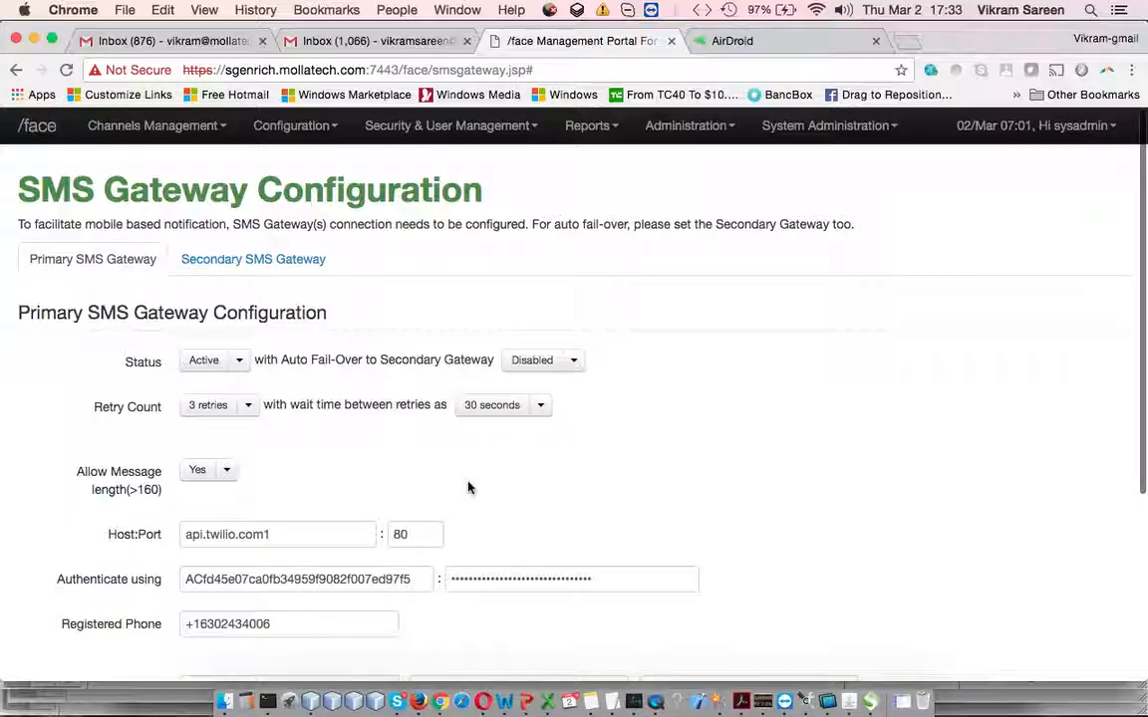
pyautogui.scroll(-2, 468, 487)
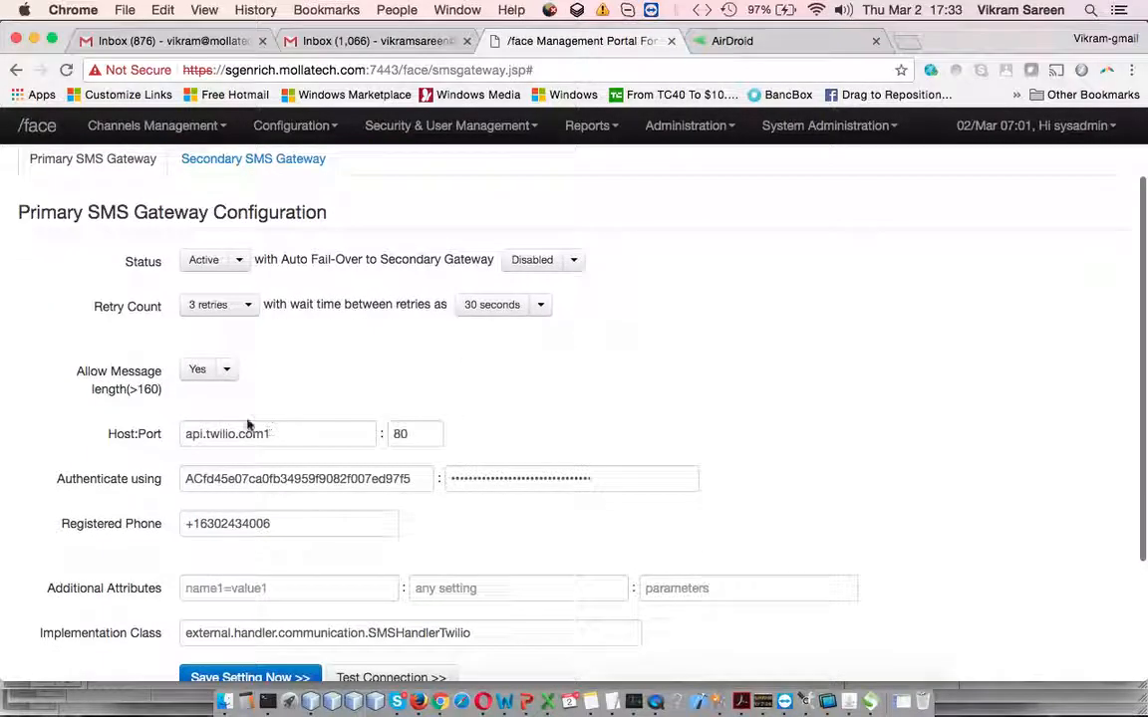
pyautogui.click(228, 371)
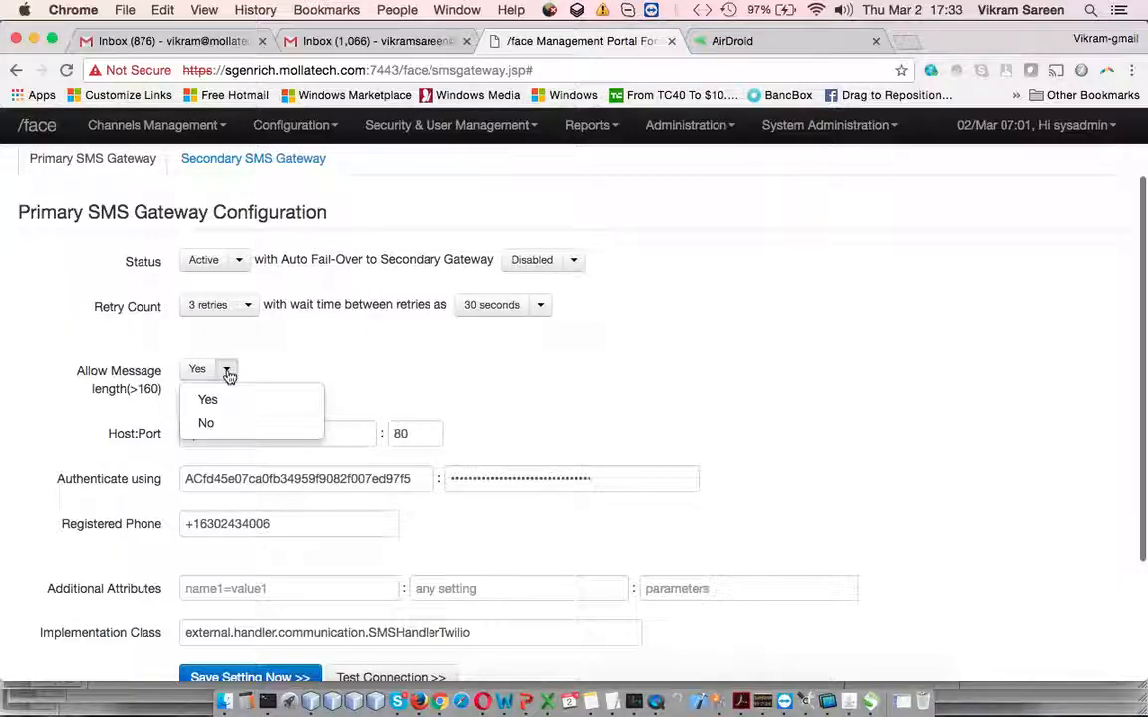
pyautogui.click(570, 446)
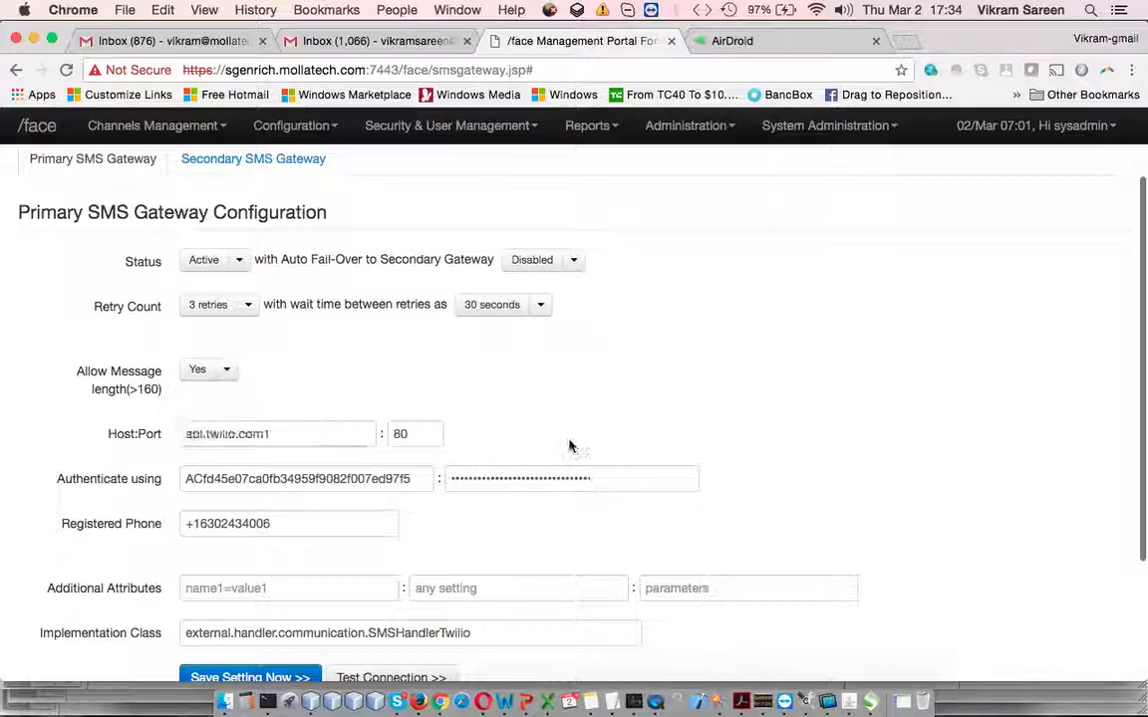
pyautogui.click(227, 371)
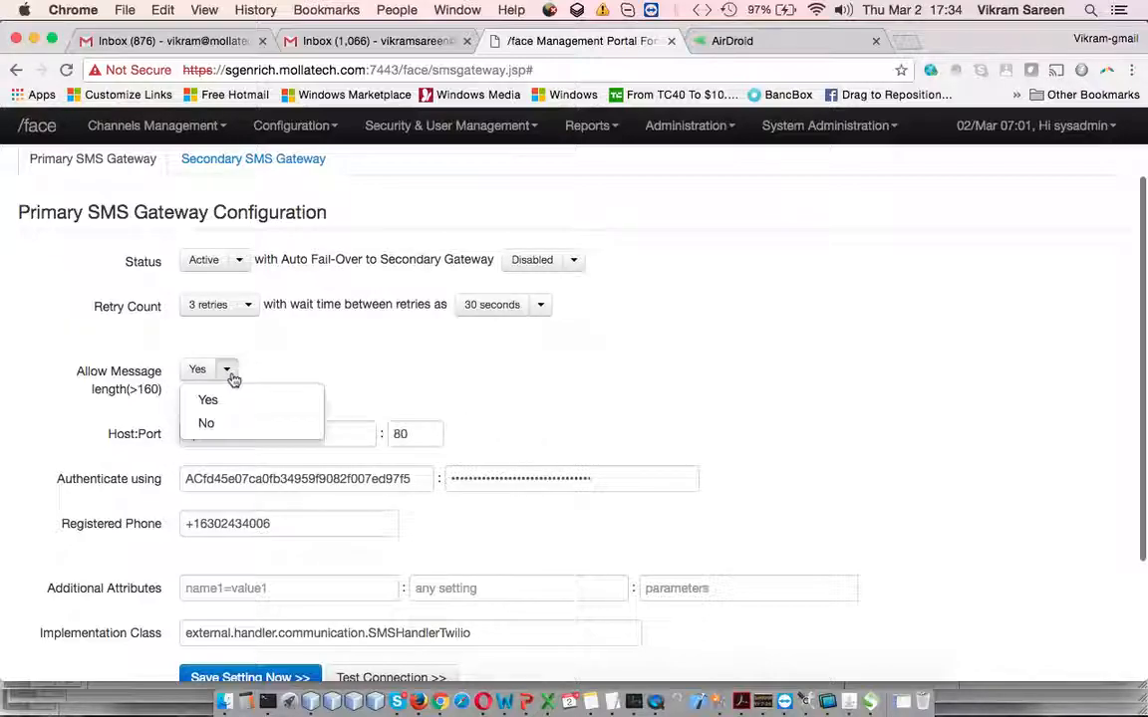
pyautogui.click(548, 402)
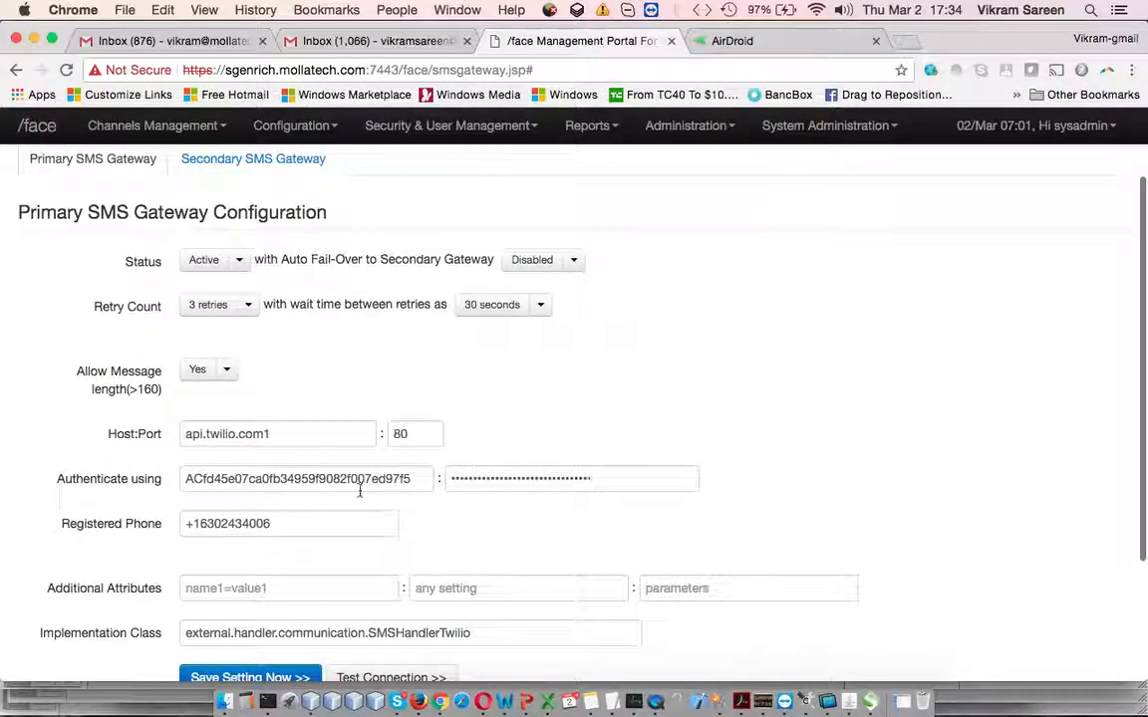
pyautogui.tripleClick(321, 424)
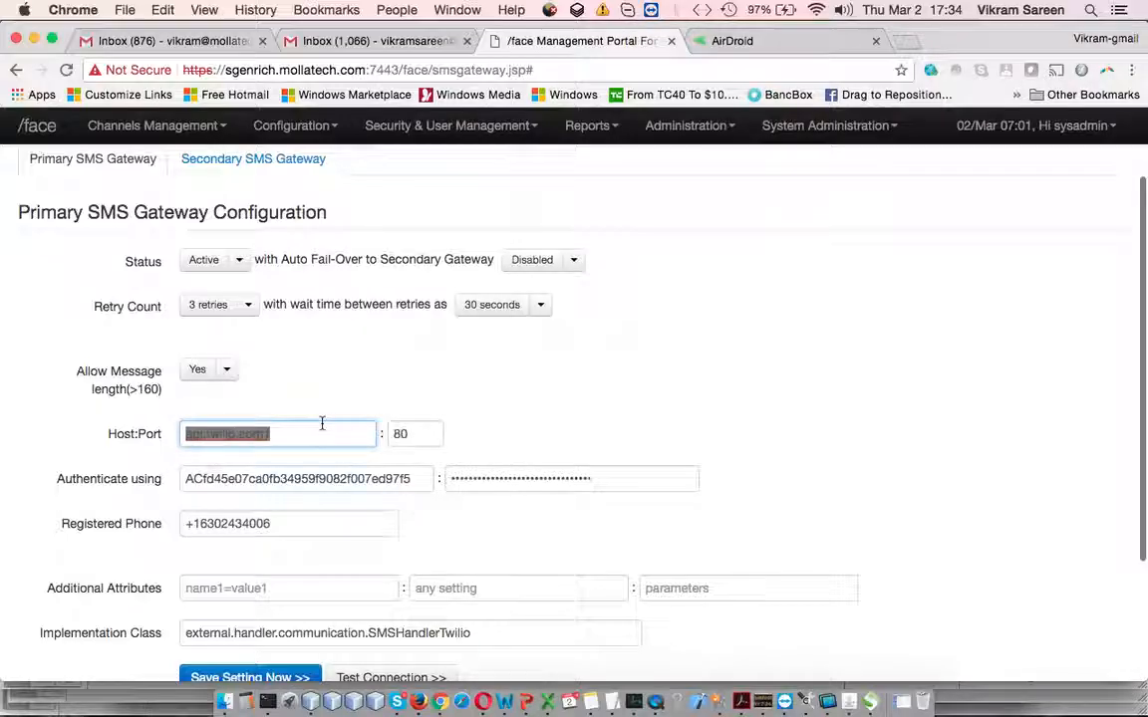
pyautogui.click(584, 436)
pyautogui.moveTo(220, 435); pyautogui.dragTo(151, 439)
pyautogui.click(304, 434)
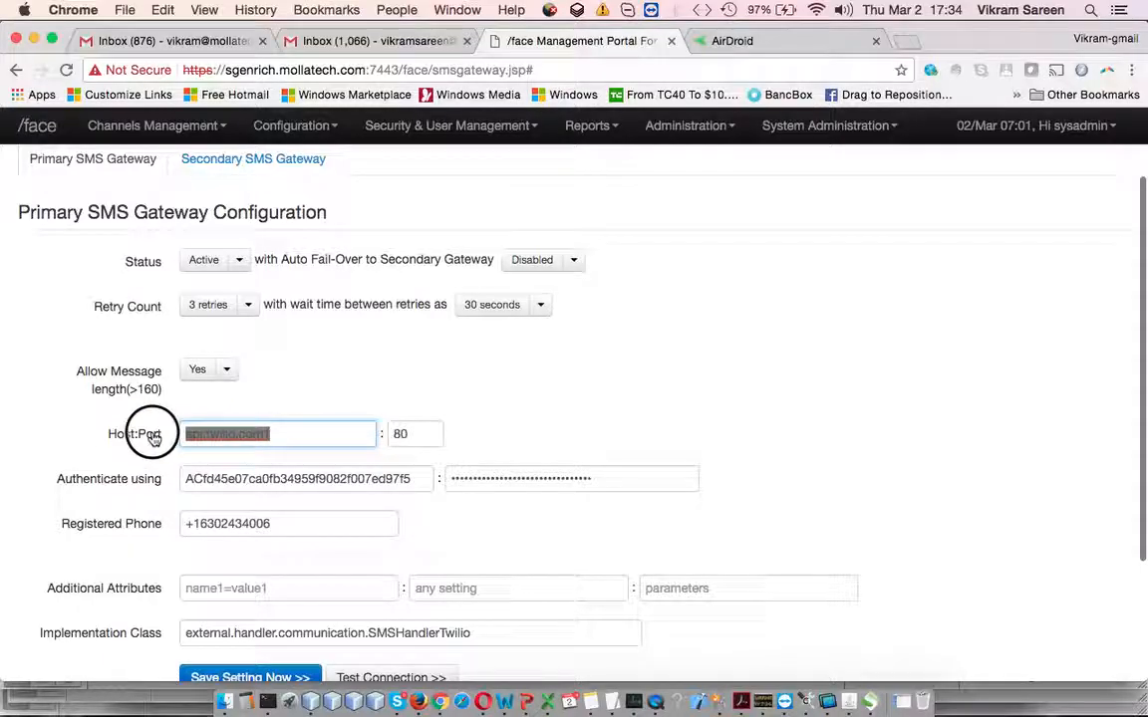
pyautogui.moveTo(428, 432); pyautogui.dragTo(390, 432)
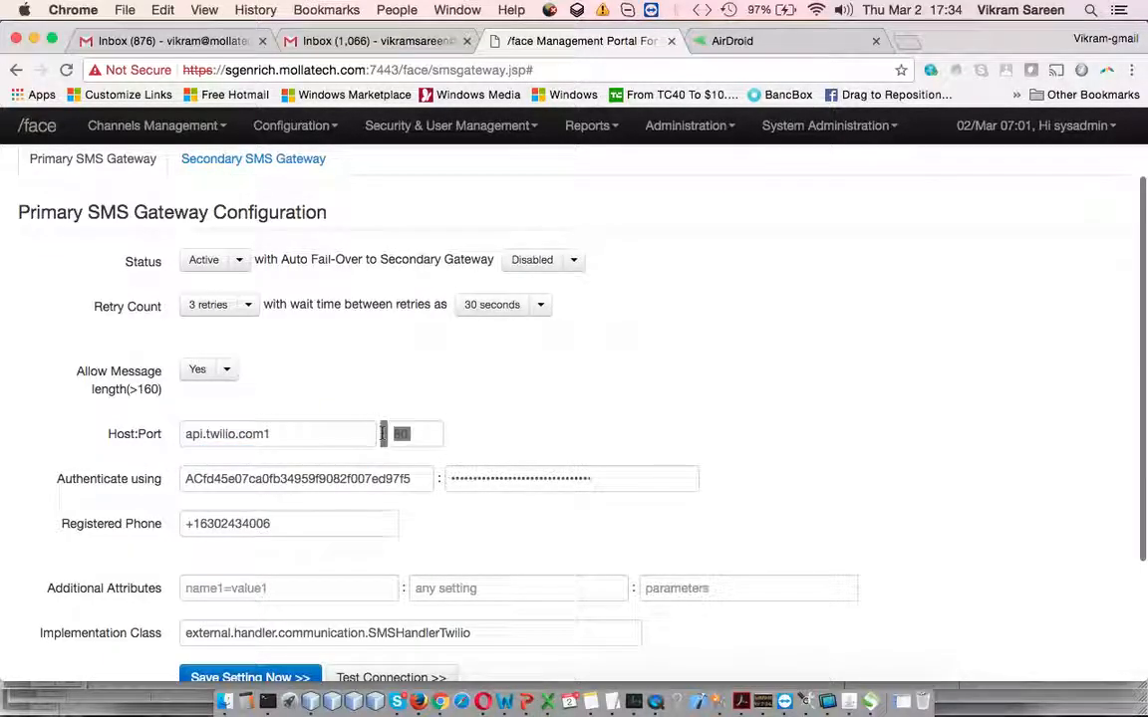
pyautogui.scroll(-1, 383, 434)
pyautogui.click(191, 430)
pyautogui.moveTo(191, 431); pyautogui.dragTo(436, 431)
pyautogui.click(525, 429)
pyautogui.doubleClick(547, 430)
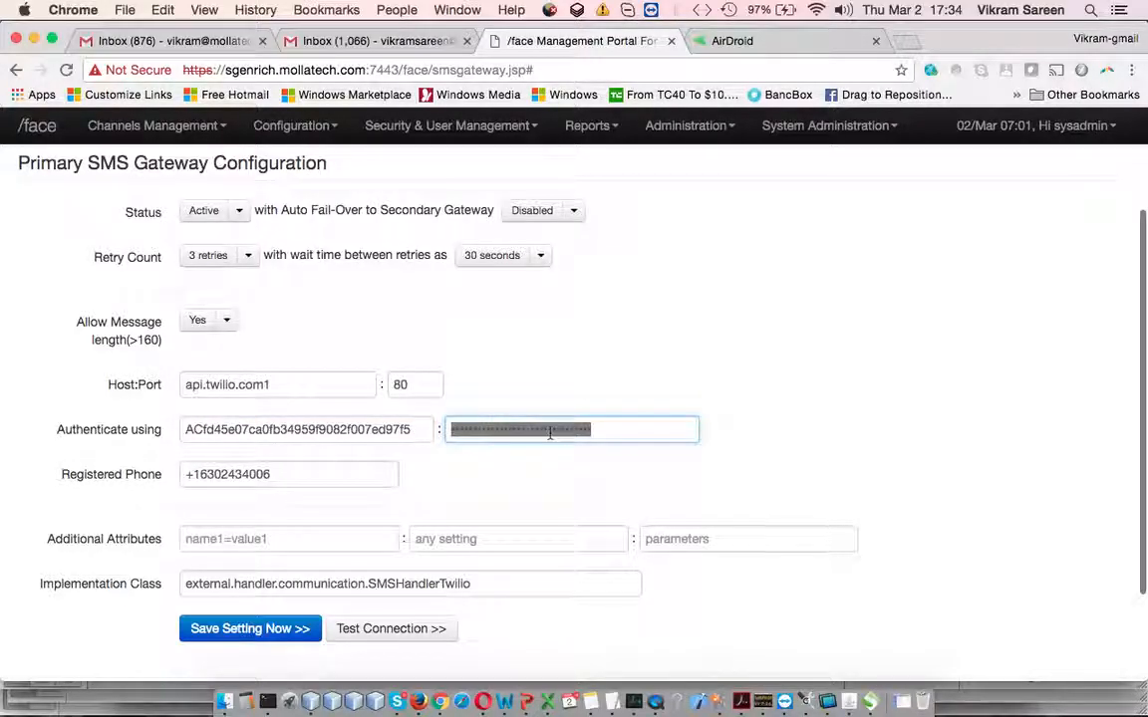
pyautogui.click(311, 475)
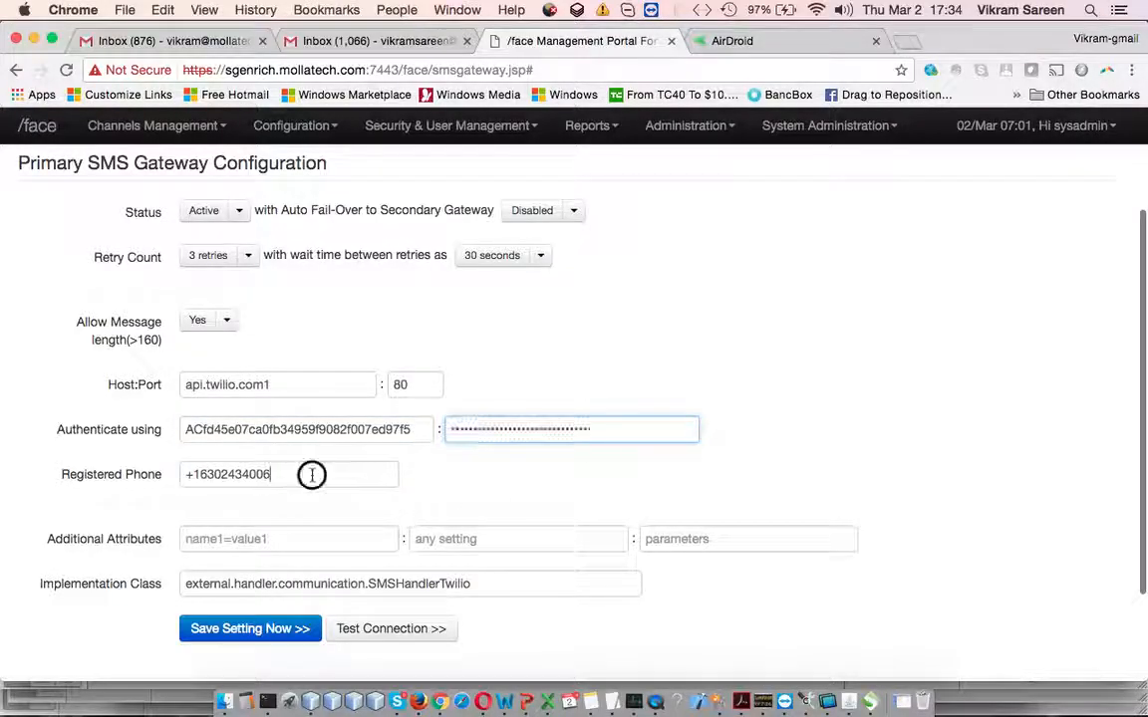
pyautogui.tripleClick(312, 475)
pyautogui.press('Right')
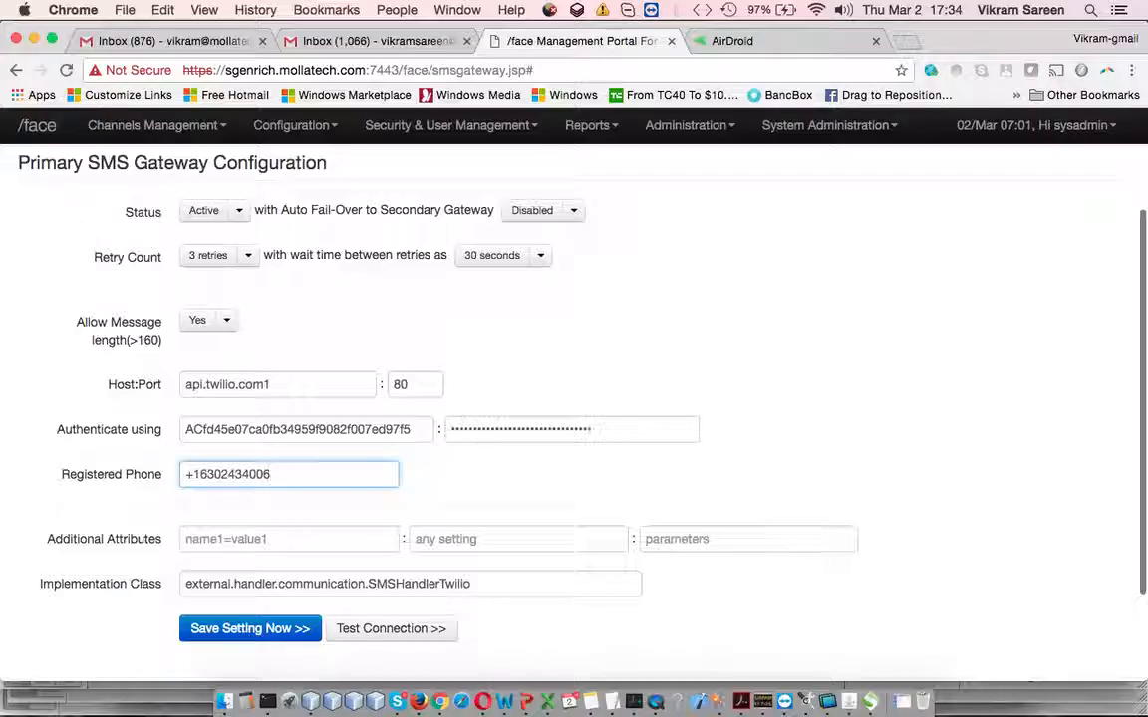
pyautogui.press('super+a')
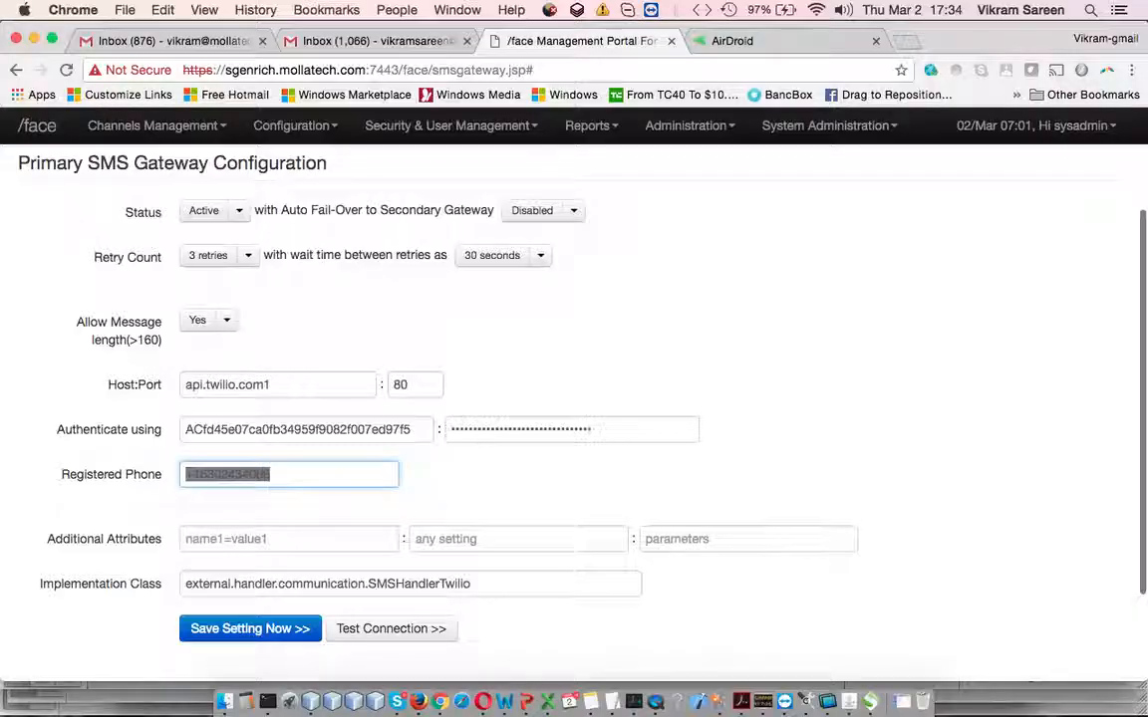
pyautogui.click(276, 538)
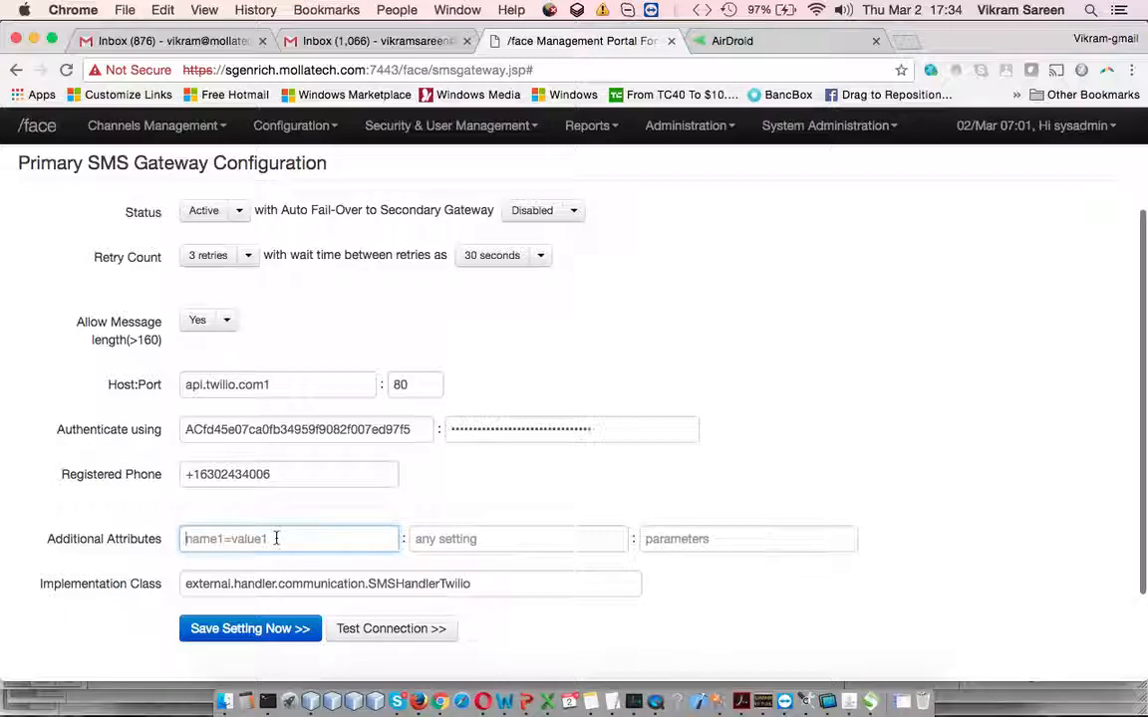
pyautogui.click(446, 544)
pyautogui.click(712, 541)
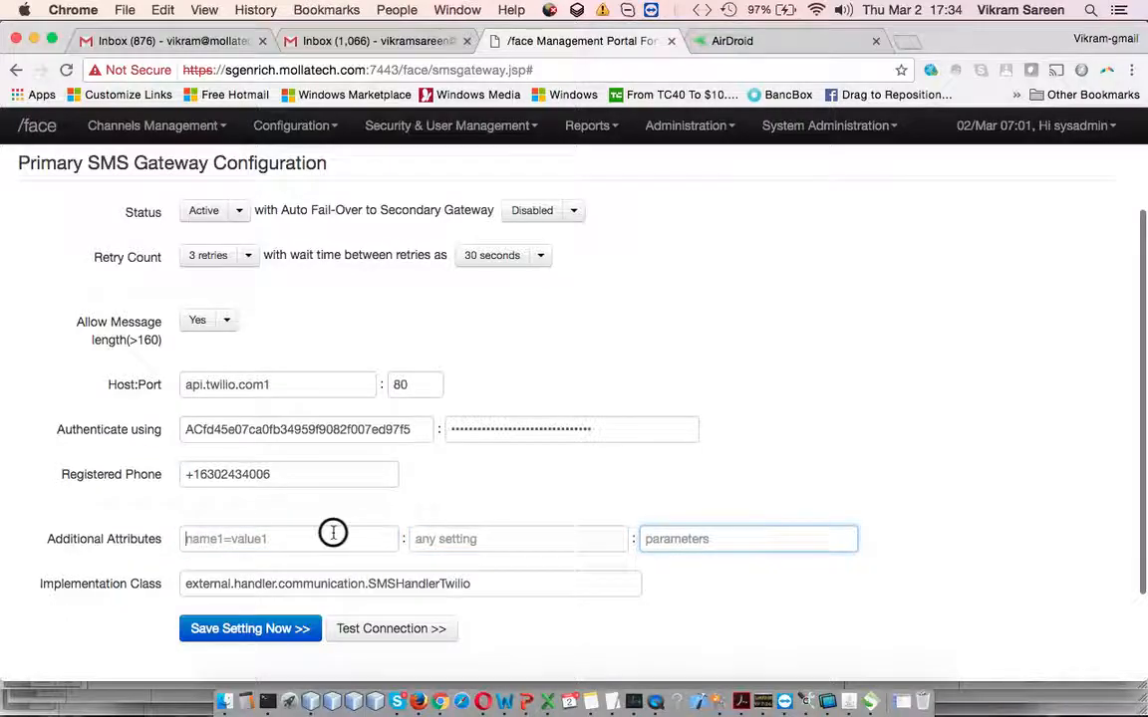
pyautogui.click(517, 538)
pyautogui.click(704, 538)
pyautogui.click(510, 587)
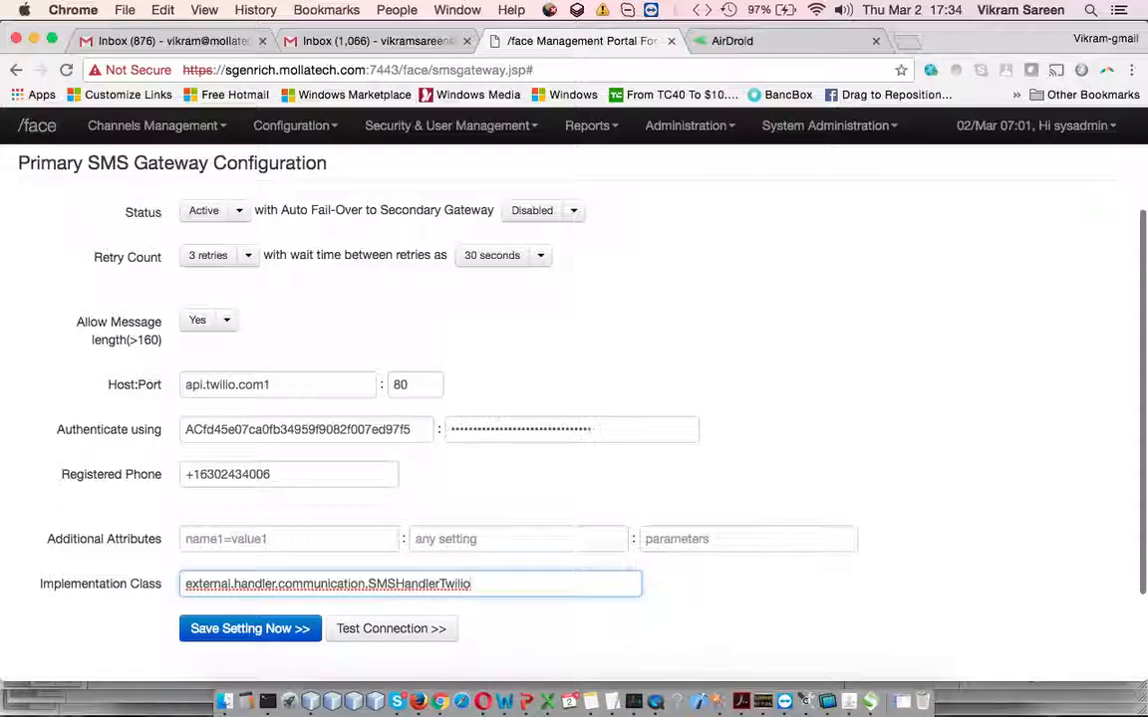
pyautogui.press('super+a')
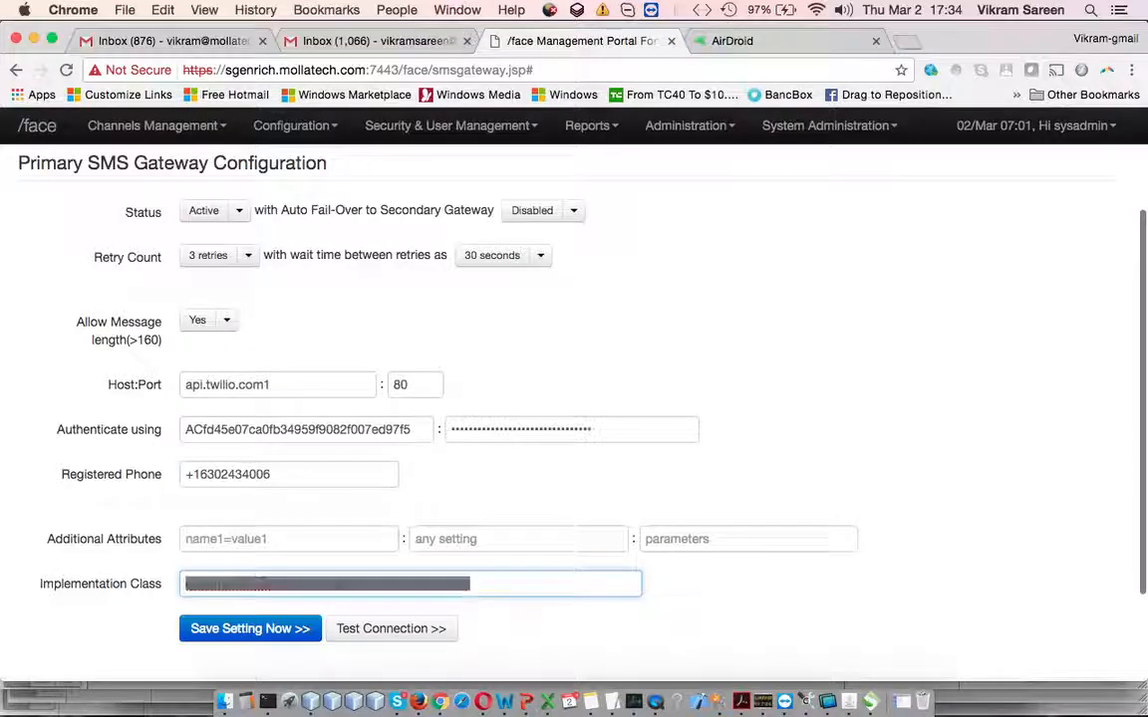
pyautogui.click(549, 589)
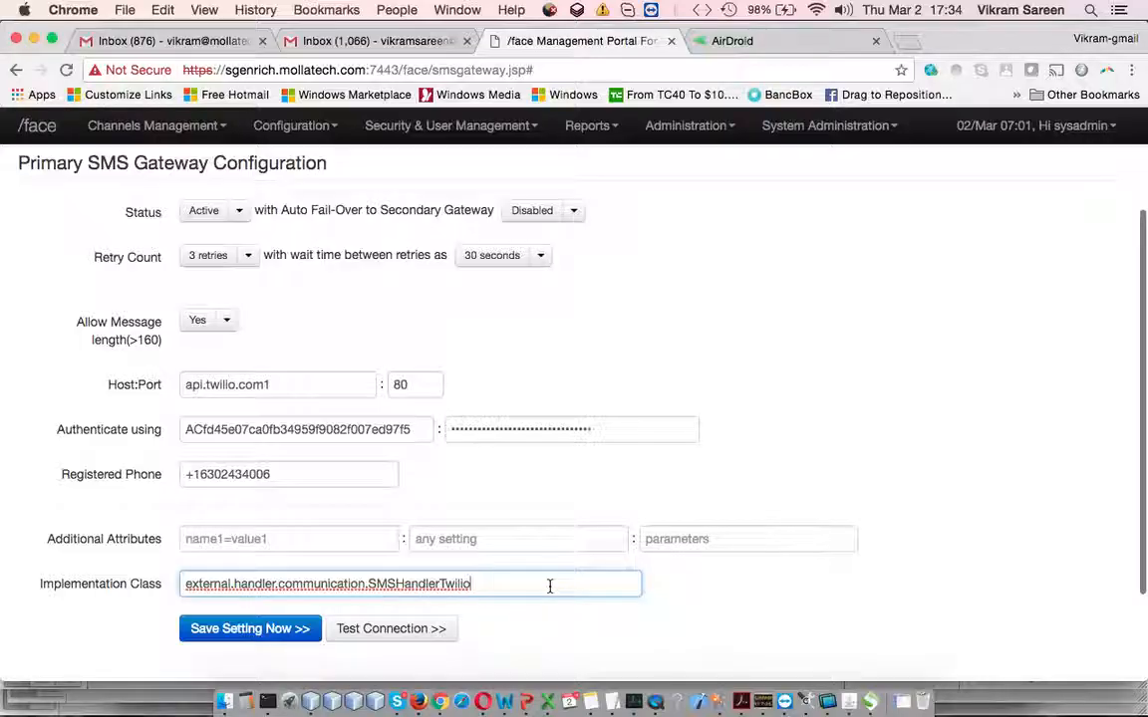
pyautogui.press('super+a')
pyautogui.press('Right')
pyautogui.doubleClick(445, 583)
pyautogui.click(494, 581)
pyautogui.press('super+a')
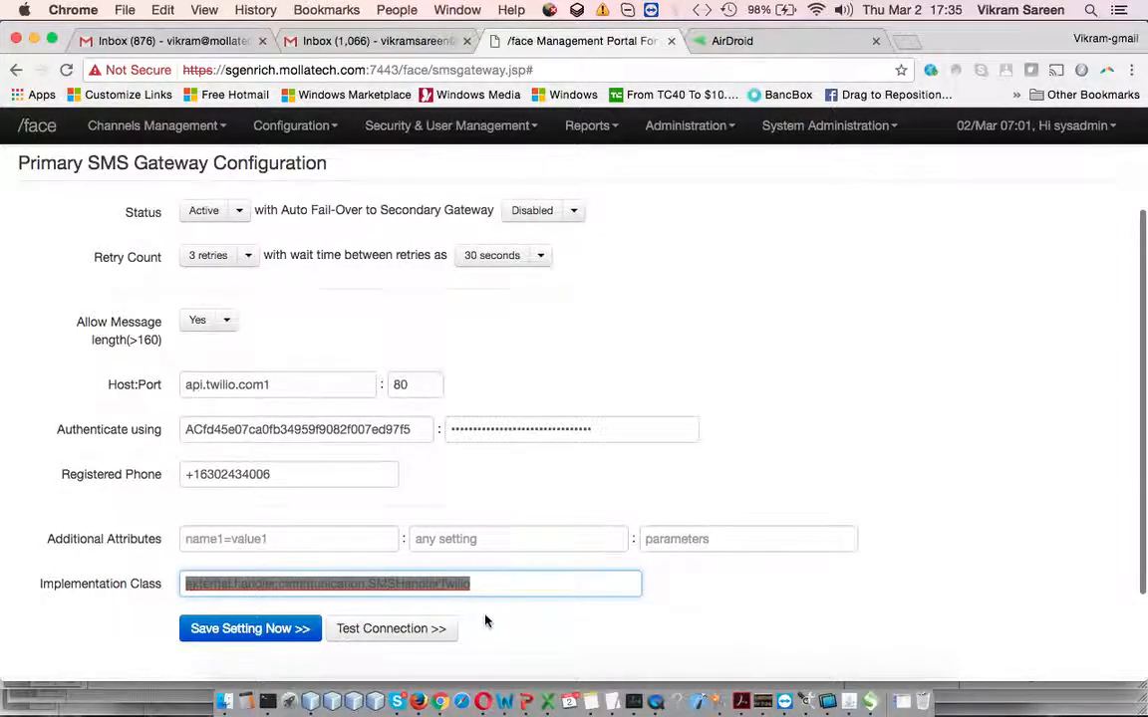
pyautogui.scroll(-3, 484, 620)
# Open the primary SMS gateway's test form with message 'tes dnsldksd' and phone entry 'j'
pyautogui.click(541, 510)
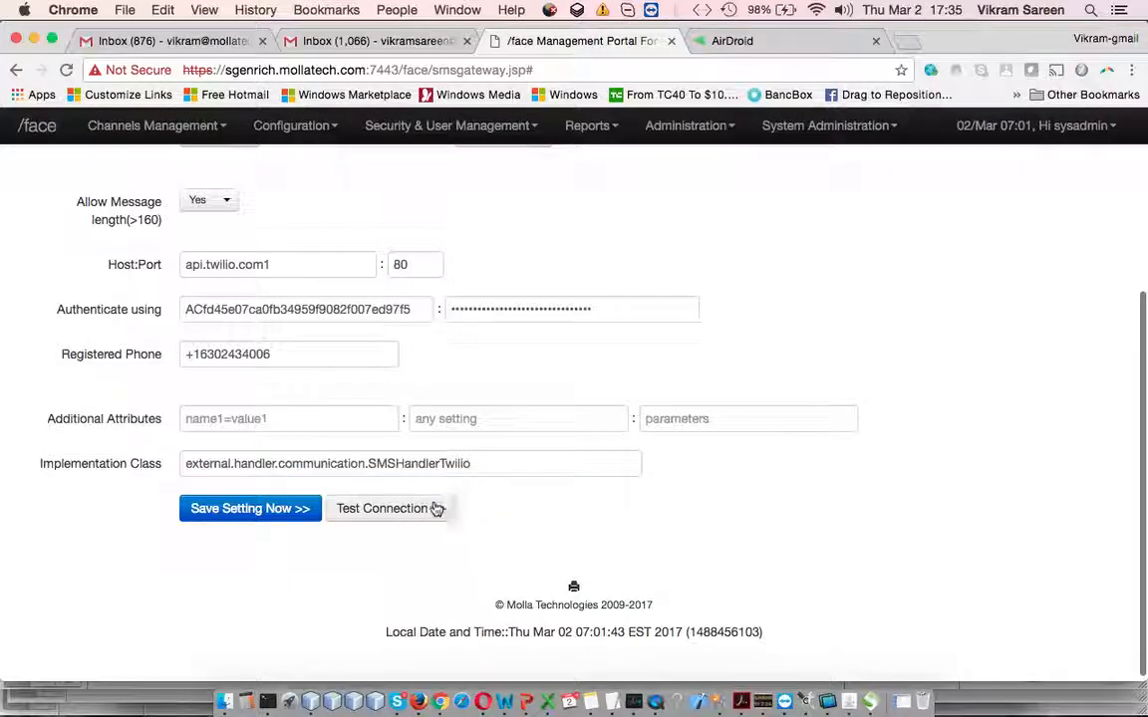
pyautogui.scroll(1, 356, 392)
pyautogui.scroll(-1, 357, 394)
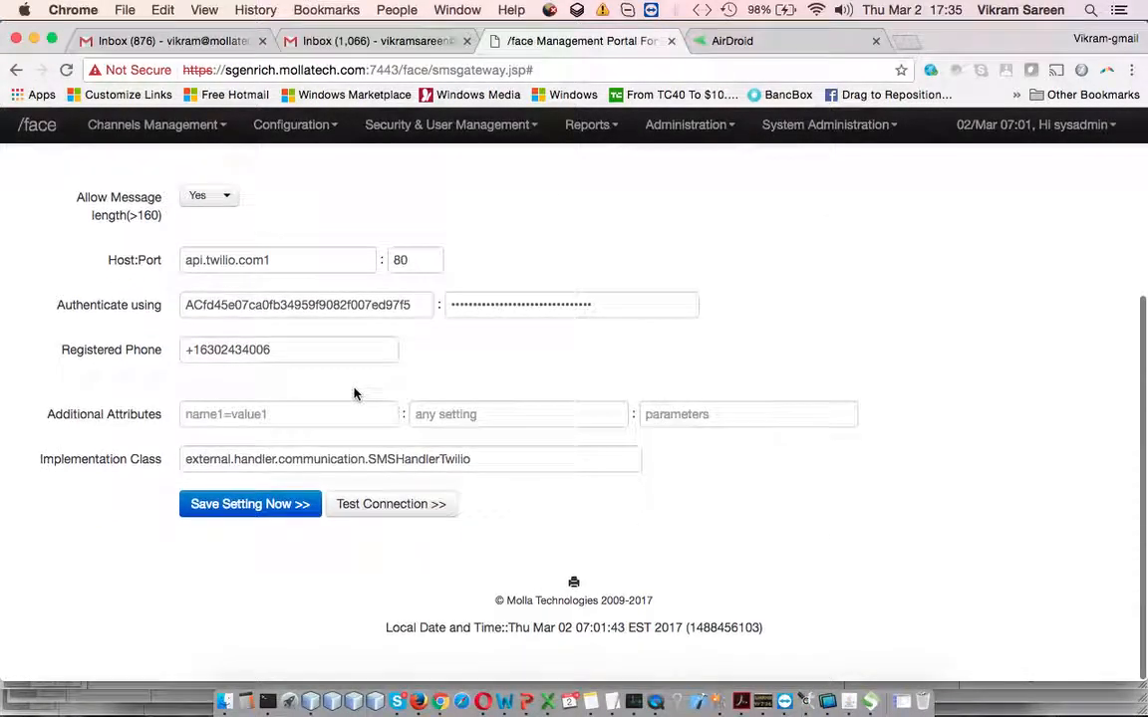
pyautogui.click(406, 514)
pyautogui.click(609, 236)
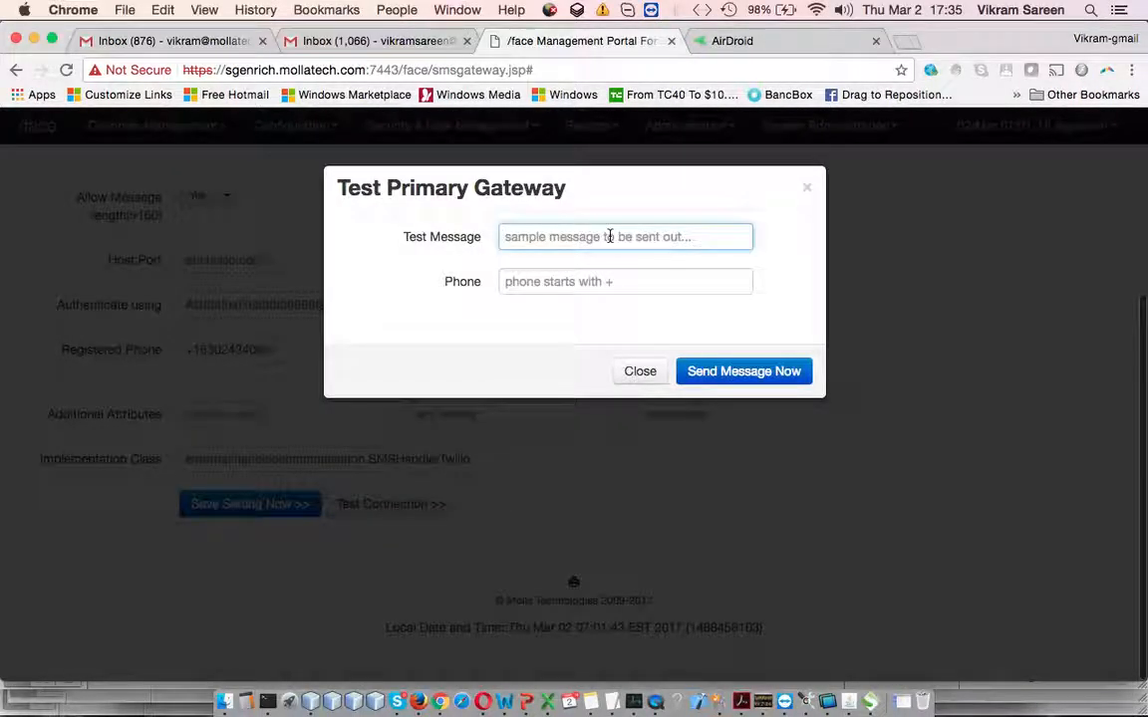
pyautogui.write('tes dnsldksd')
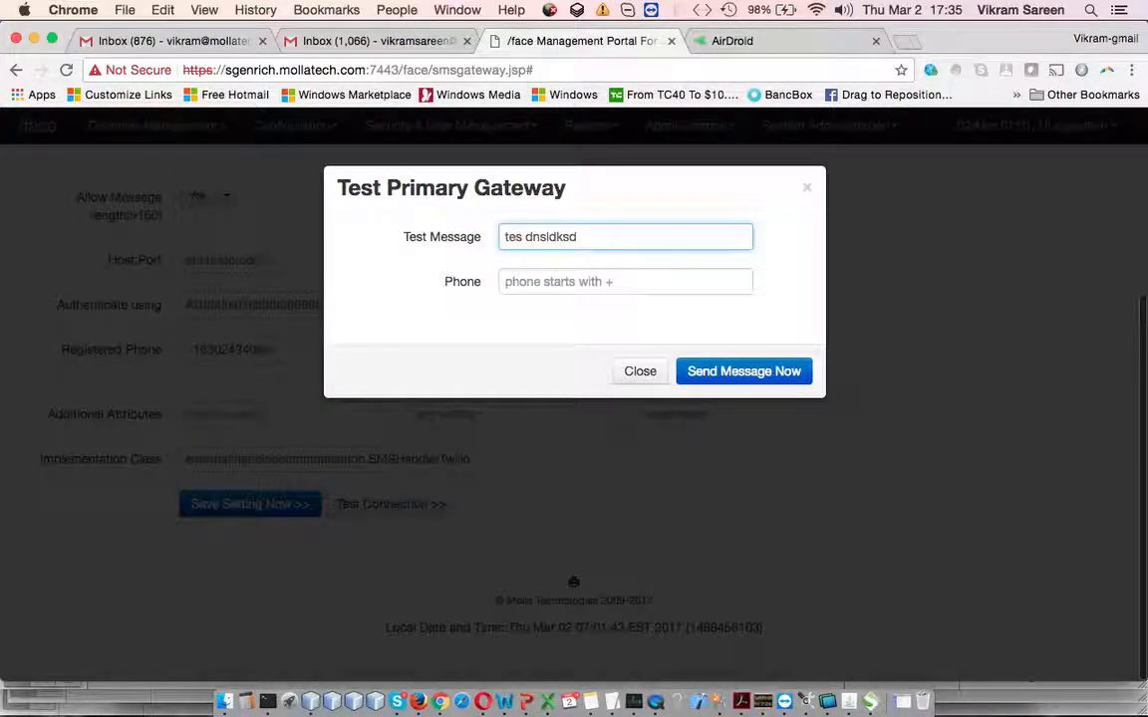
pyautogui.press('Tab')
pyautogui.write('j')
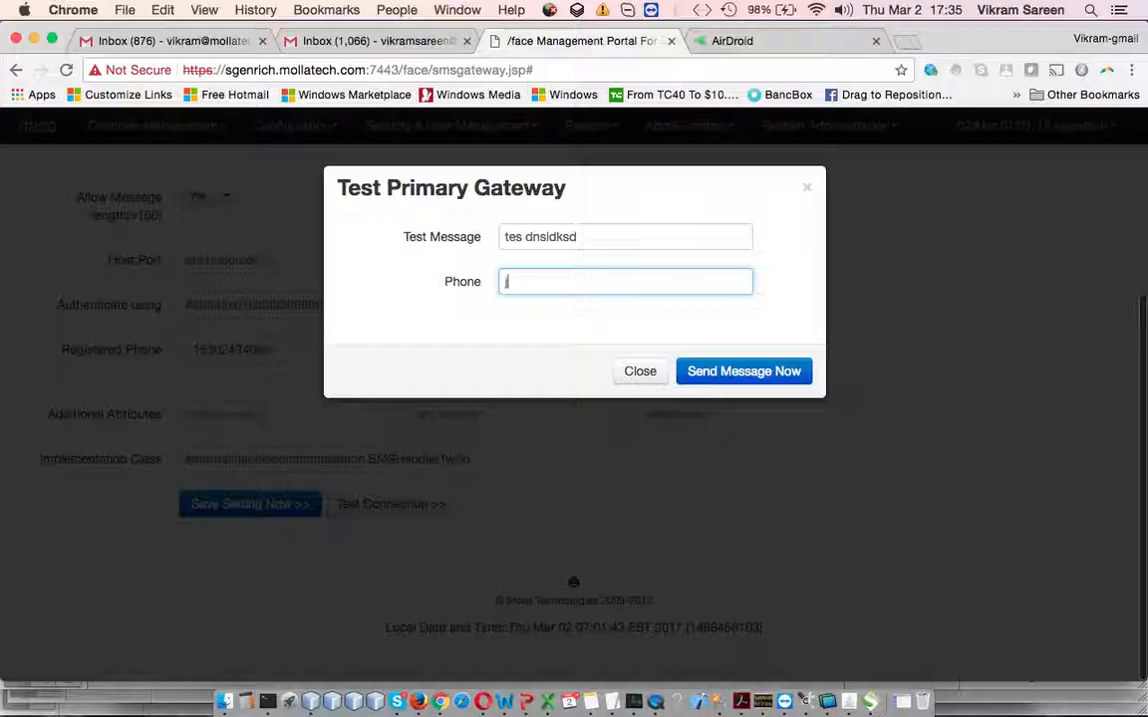
# Send the test message and close the failed-test window
pyautogui.click(738, 387)
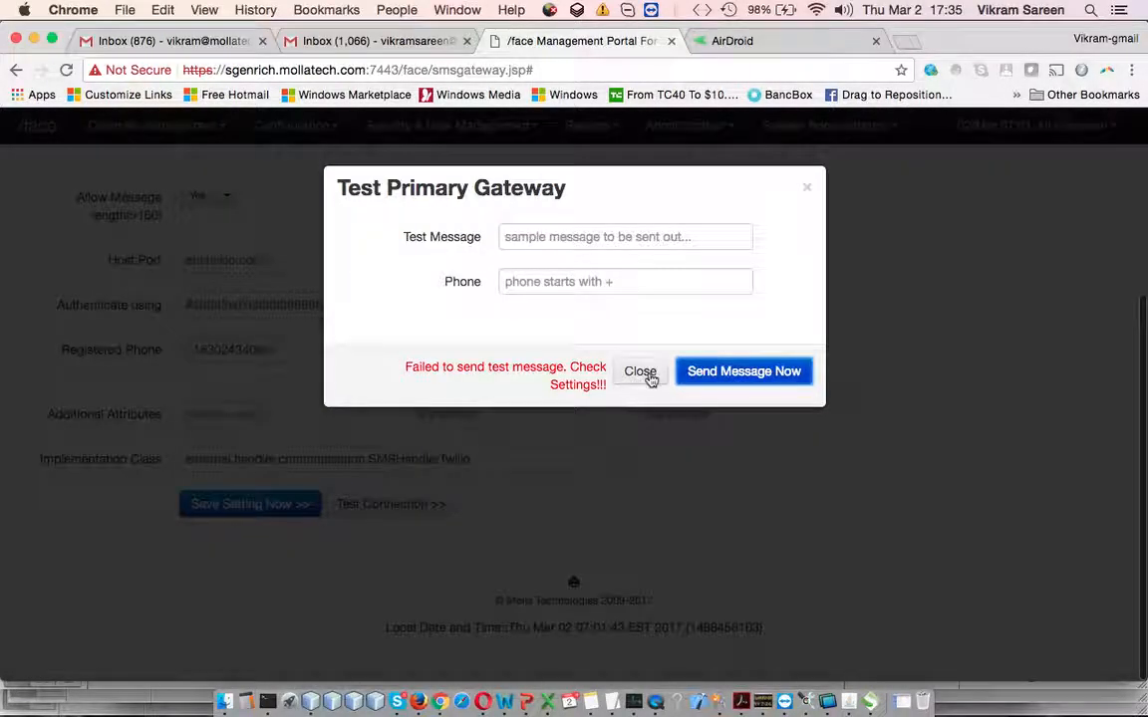
pyautogui.click(640, 372)
pyautogui.scroll(3, 398, 328)
# Inspect the Secondary SMS gateway, keeping status Suspended and retries at 3
pyautogui.click(289, 271)
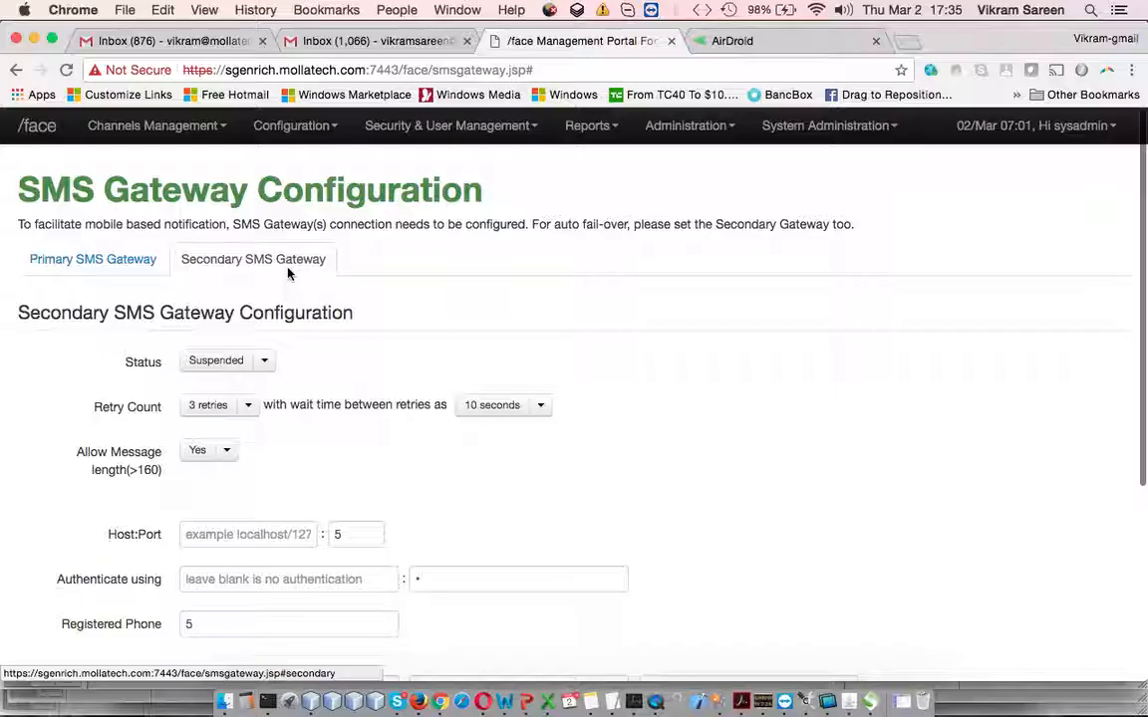
pyautogui.scroll(-1, 481, 390)
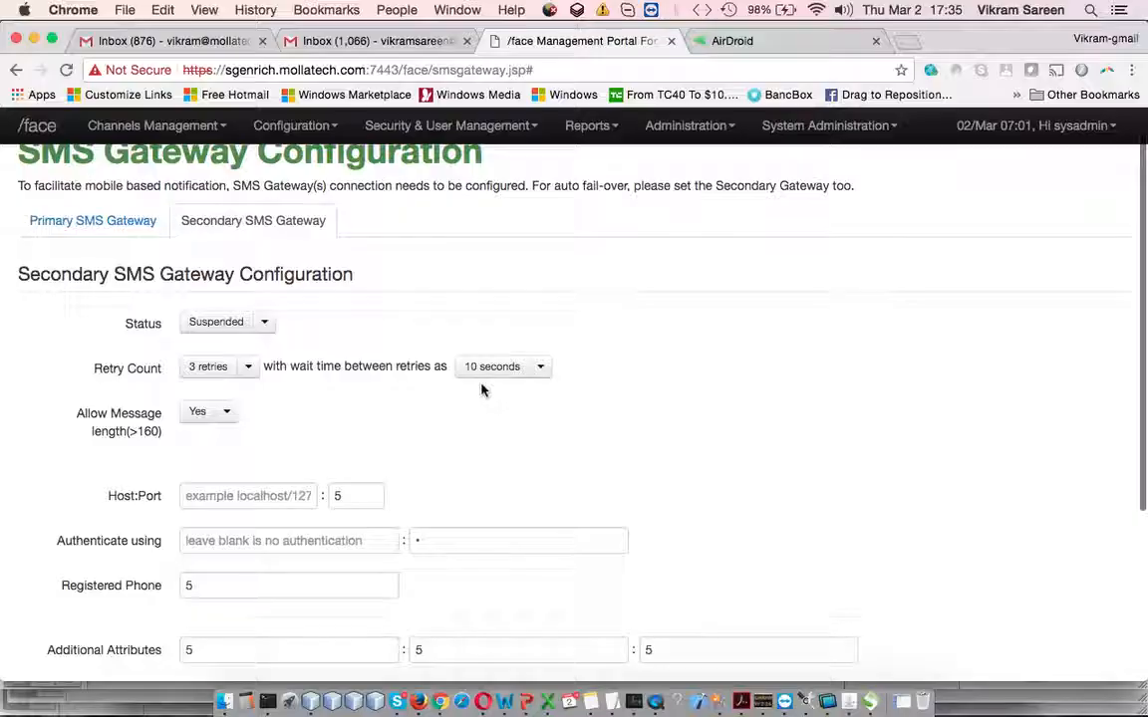
pyautogui.click(264, 322)
pyautogui.click(382, 305)
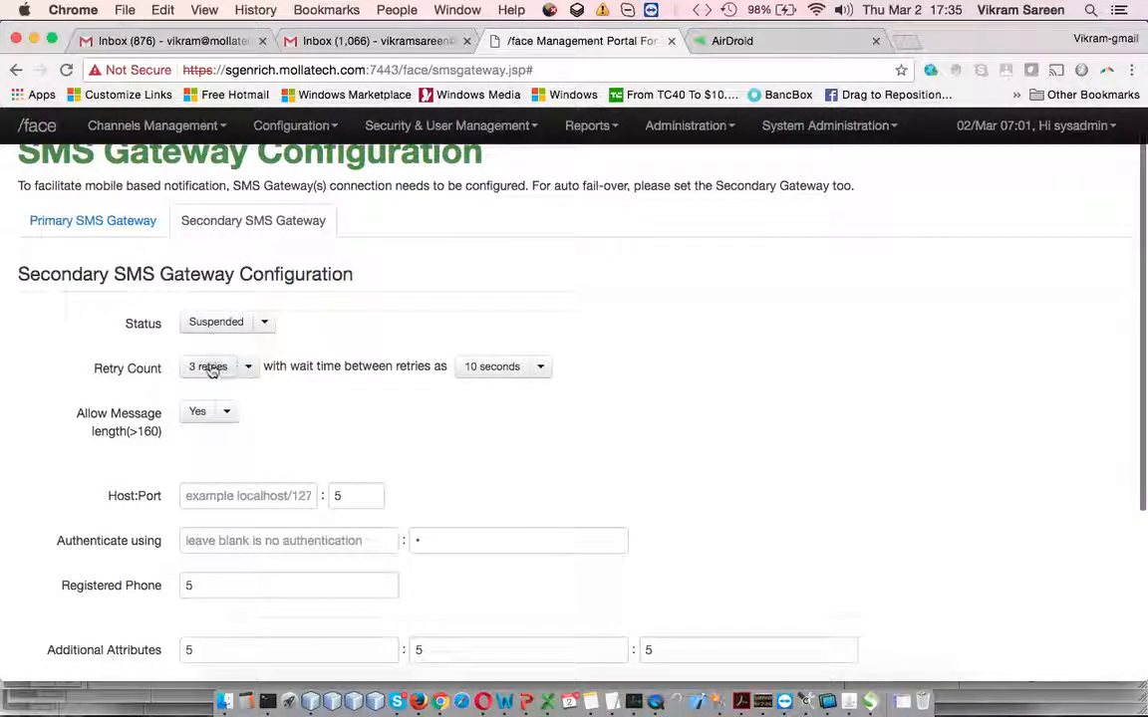
pyautogui.scroll(-1, 335, 377)
pyautogui.click(248, 308)
pyautogui.click(584, 264)
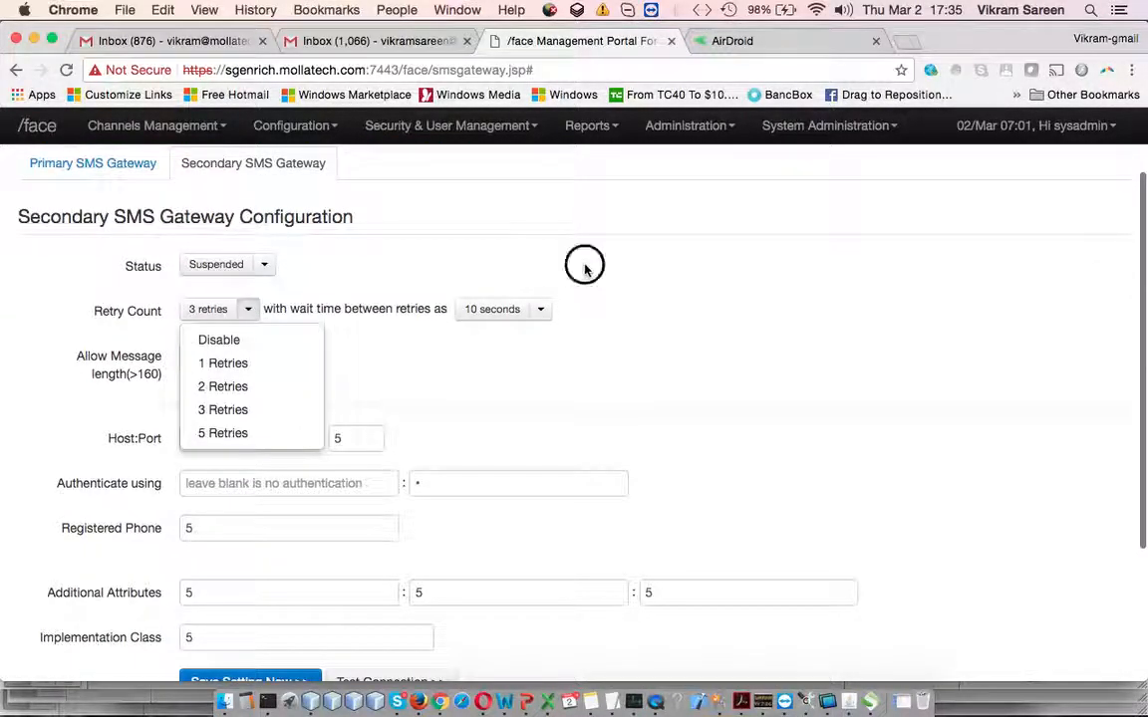
pyautogui.scroll(-2, 276, 369)
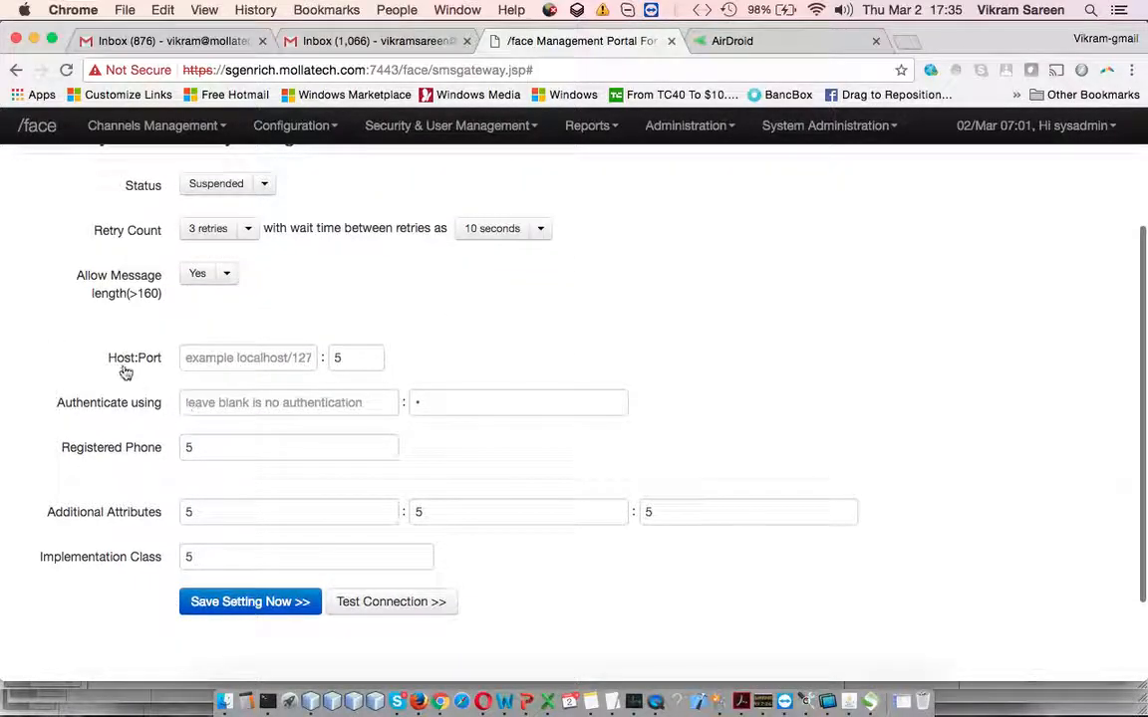
pyautogui.moveTo(116, 369); pyautogui.dragTo(605, 569)
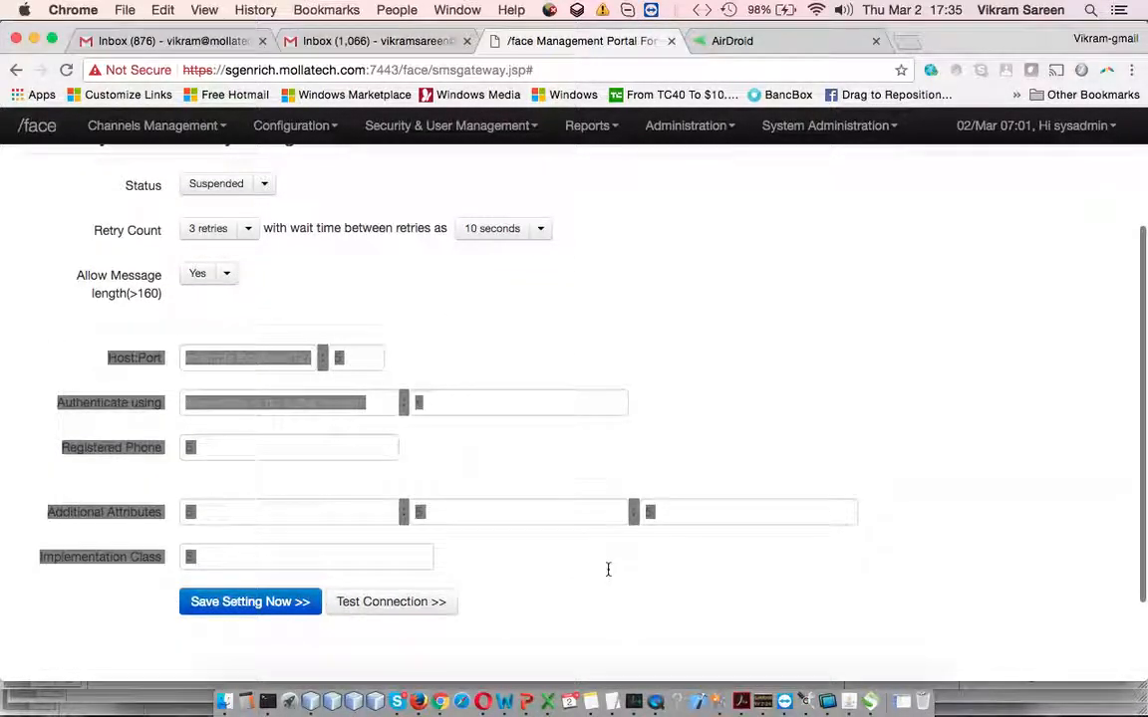
pyautogui.click(608, 569)
pyautogui.scroll(3, 608, 569)
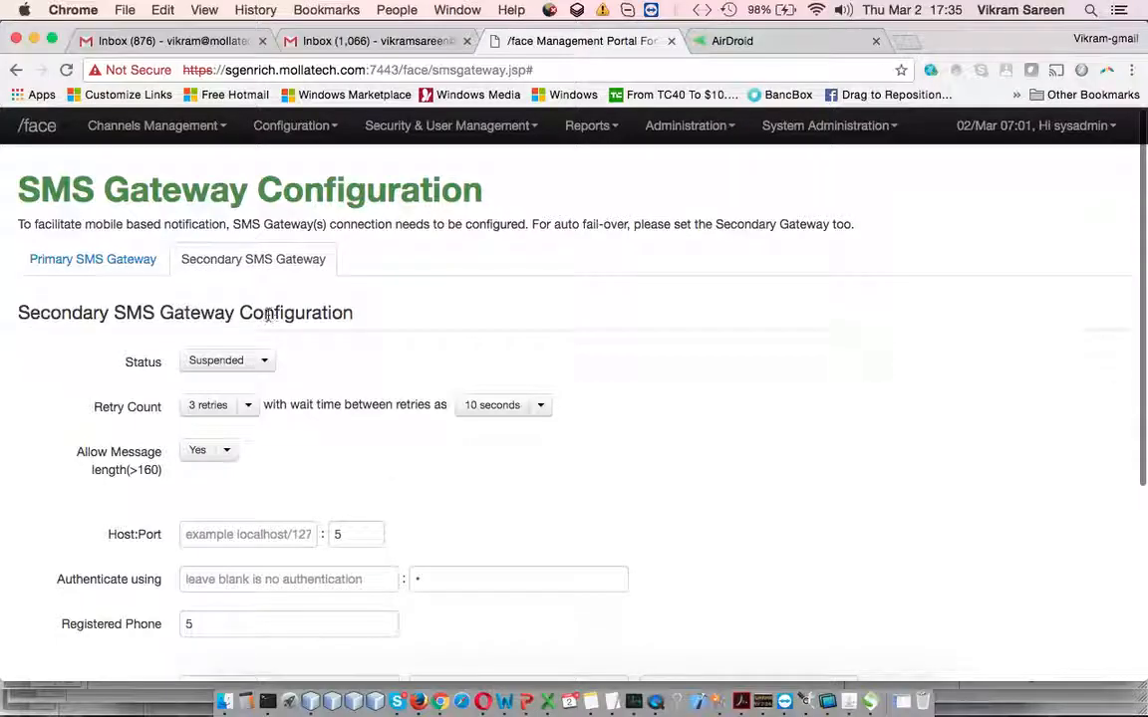
# Return to the Gateways overview and switch to the Communication Gateways slide in PowerPoint
pyautogui.click(114, 267)
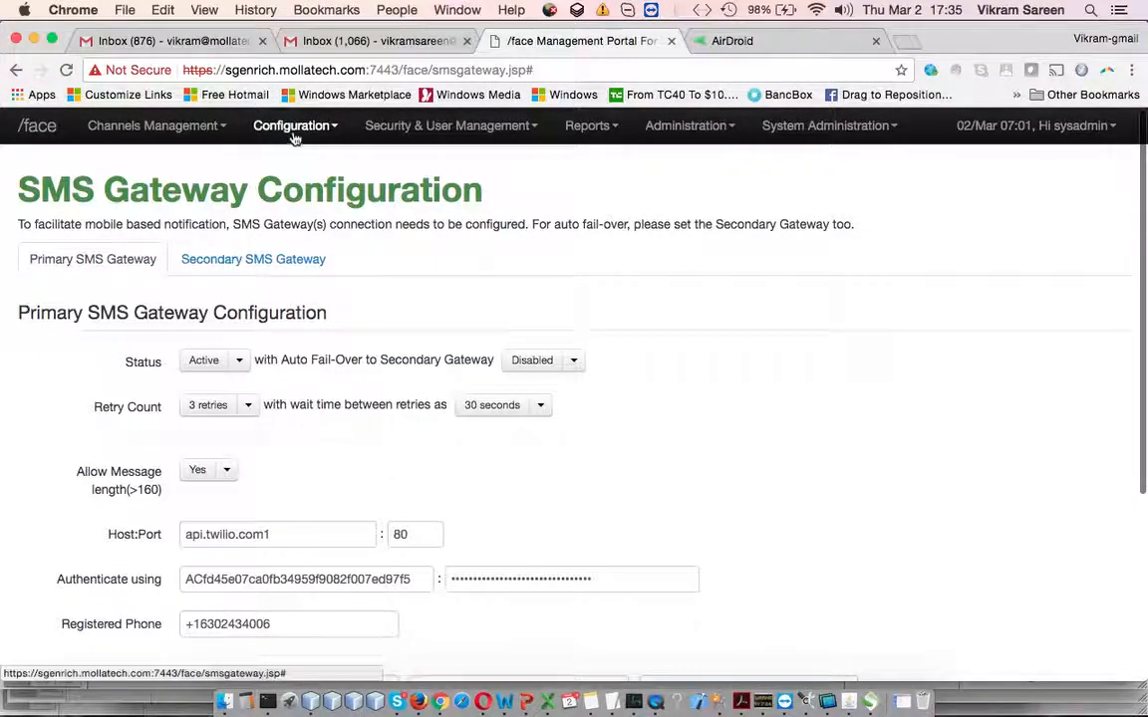
pyautogui.click(304, 163)
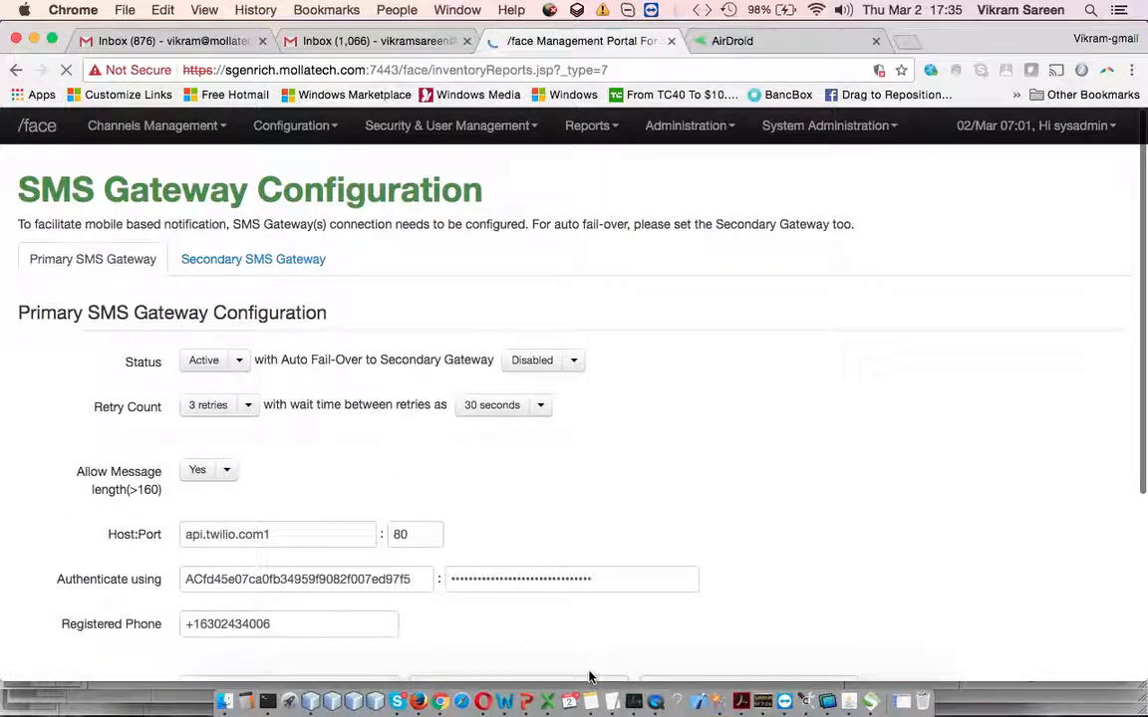
pyautogui.click(540, 697)
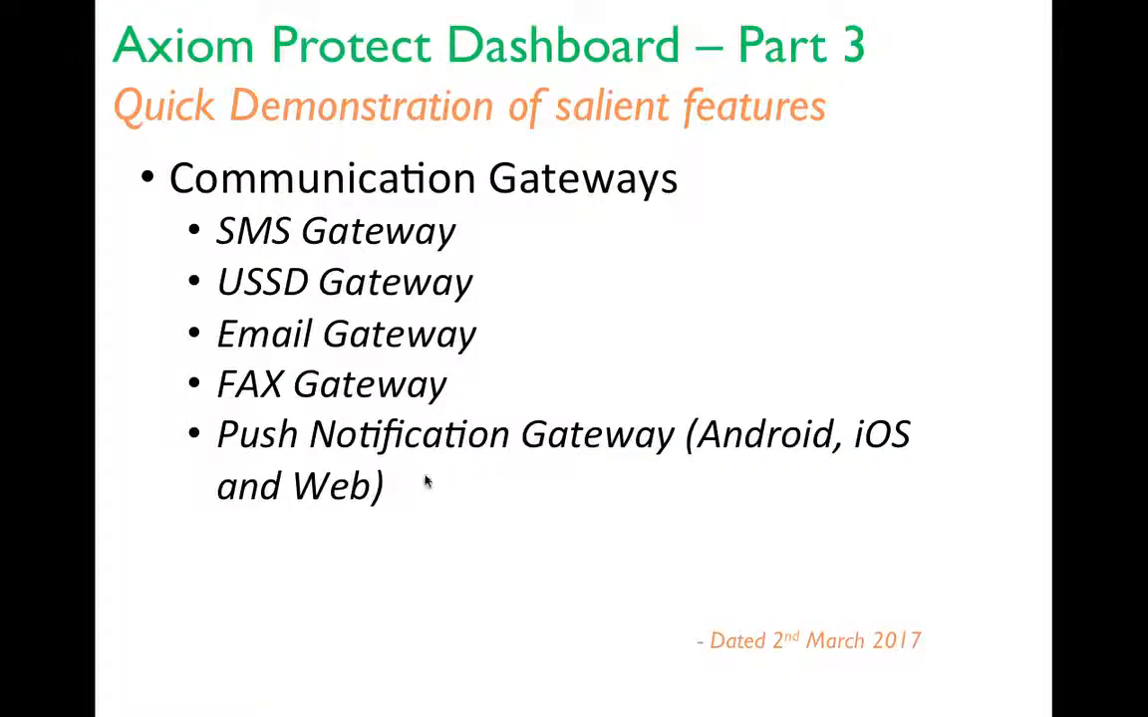
# On slide 49, extend the SMS Gateway bullet with 'Retires, Primary/Sec,' and return to the portal
pyautogui.press('Escape')
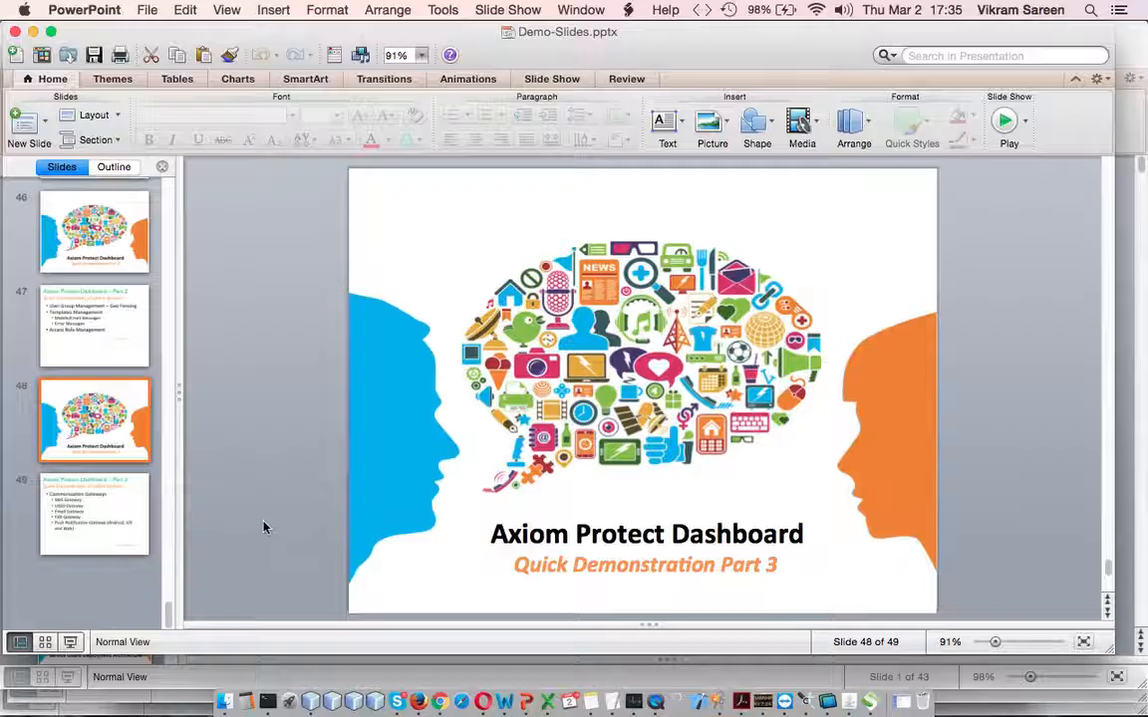
pyautogui.click(72, 526)
pyautogui.click(571, 311)
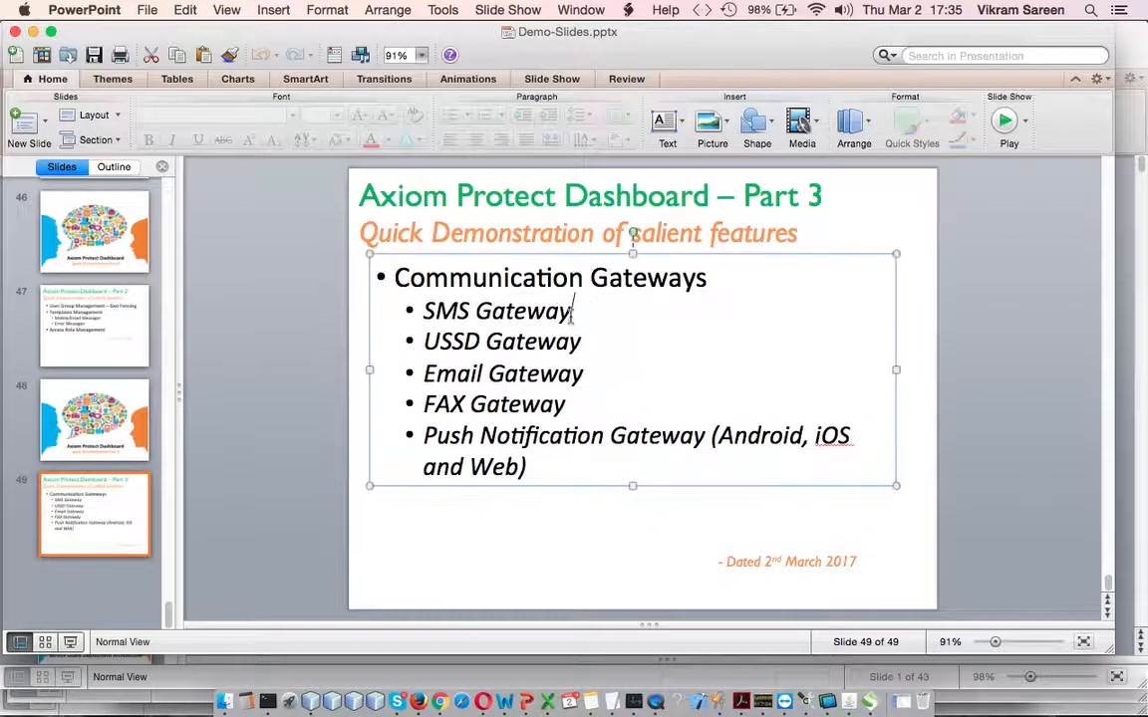
pyautogui.write('0 ')
pyautogui.write('- Retires, ')
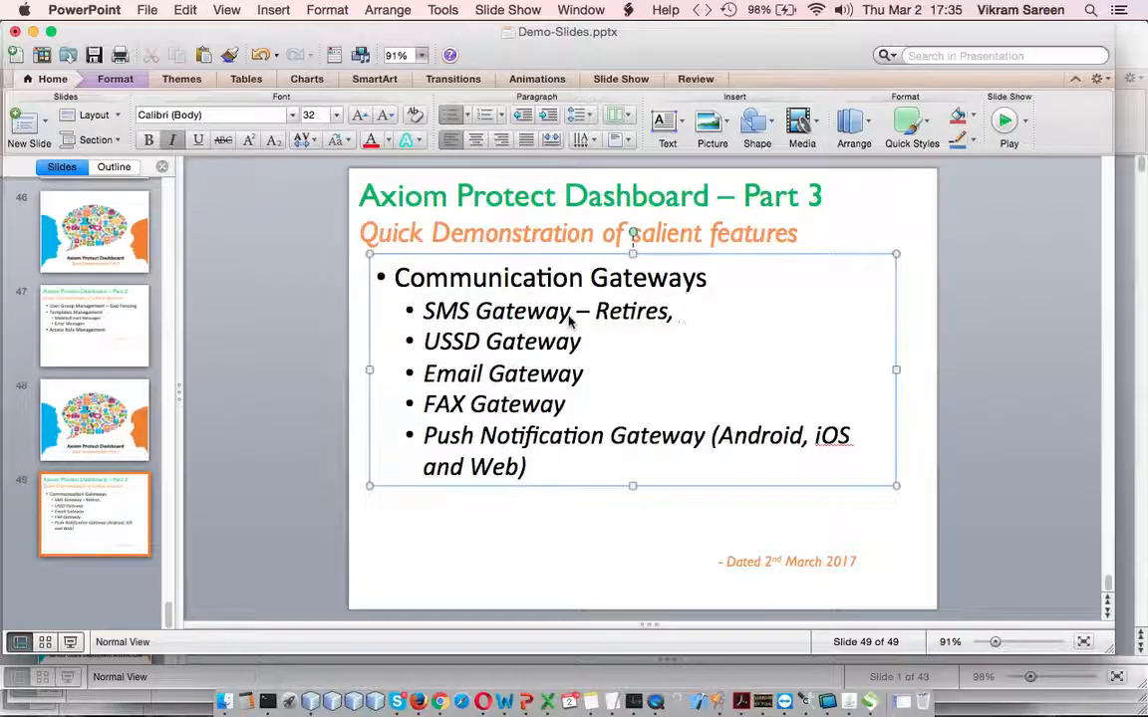
pyautogui.write('O')
pyautogui.press('BackSpace')
pyautogui.write('Pri')
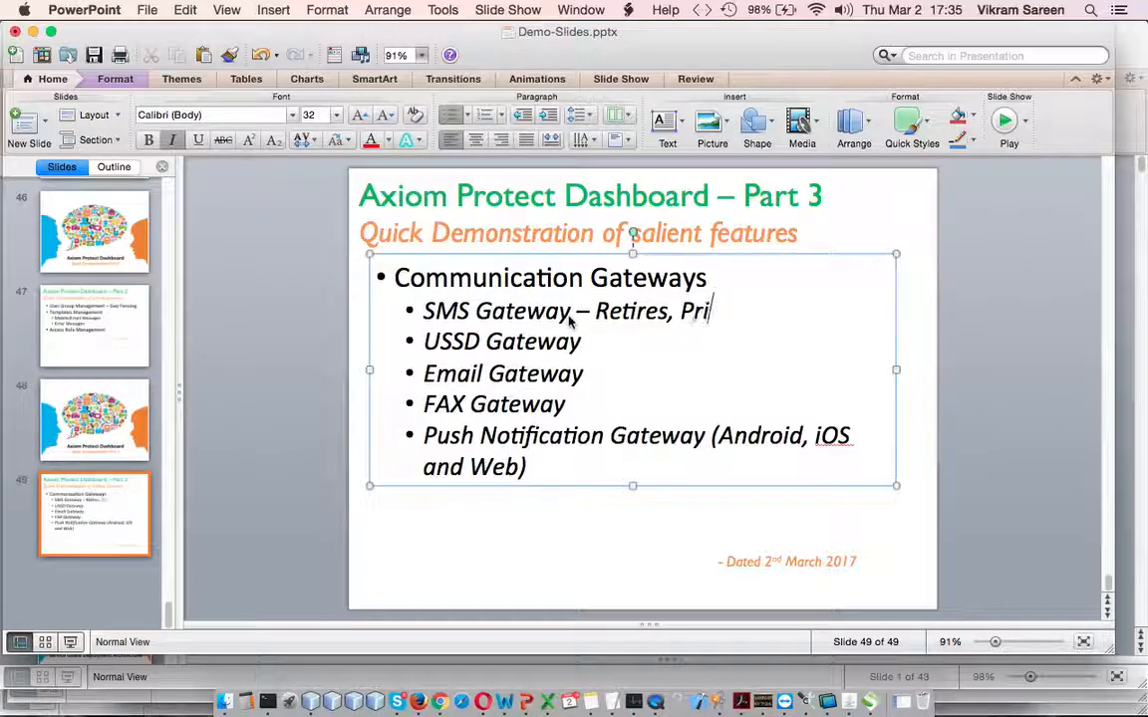
pyautogui.write('mary./S')
pyautogui.press('BackSpace')
pyautogui.press('BackSpace')
pyautogui.write('Sec,')
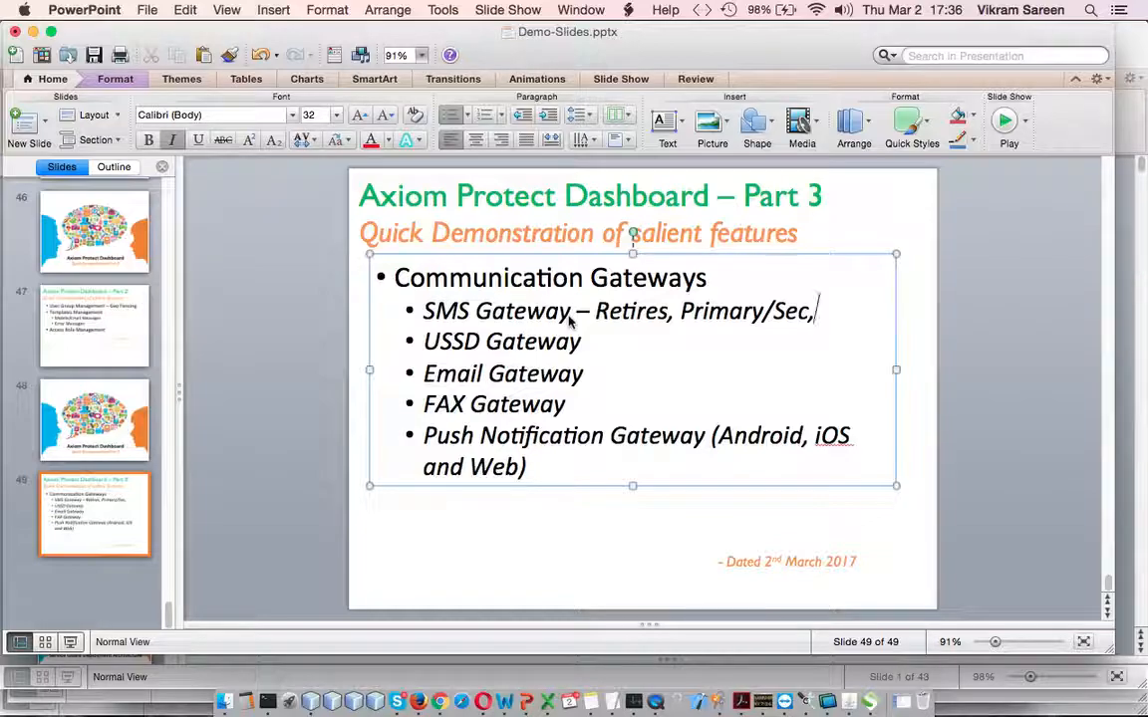
pyautogui.click(440, 702)
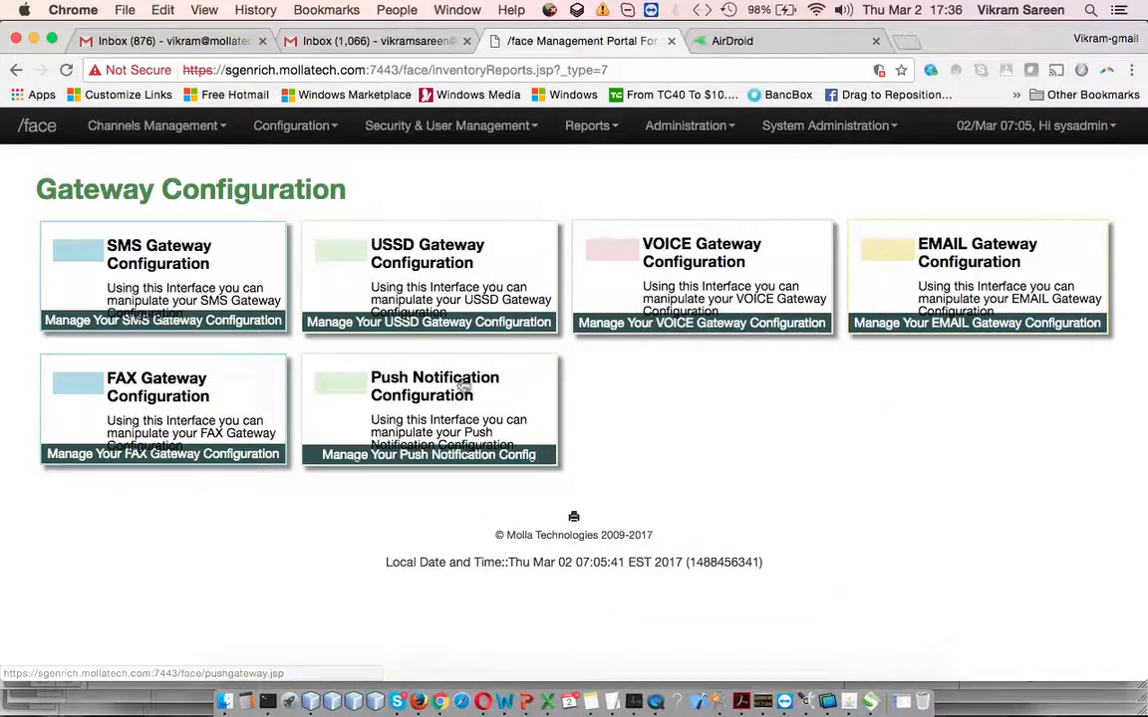
pyautogui.click(453, 286)
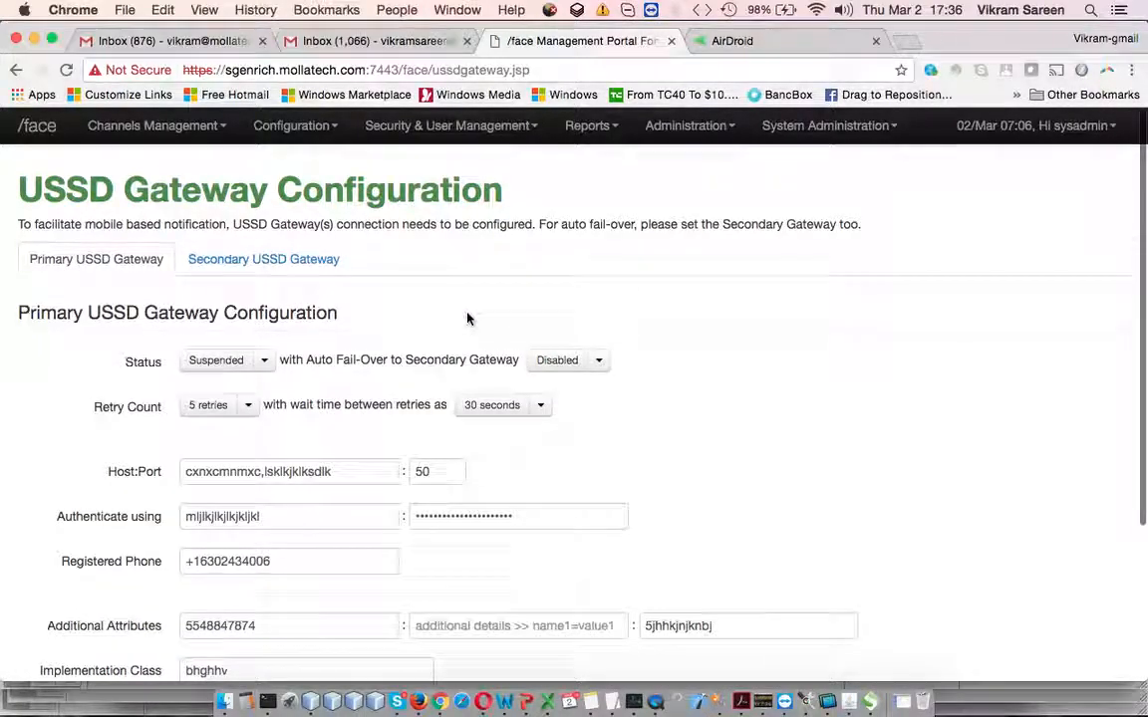
pyautogui.moveTo(172, 184); pyautogui.dragTo(453, 308)
pyautogui.click(300, 403)
pyautogui.scroll(-3, 295, 402)
pyautogui.scroll(3, 295, 404)
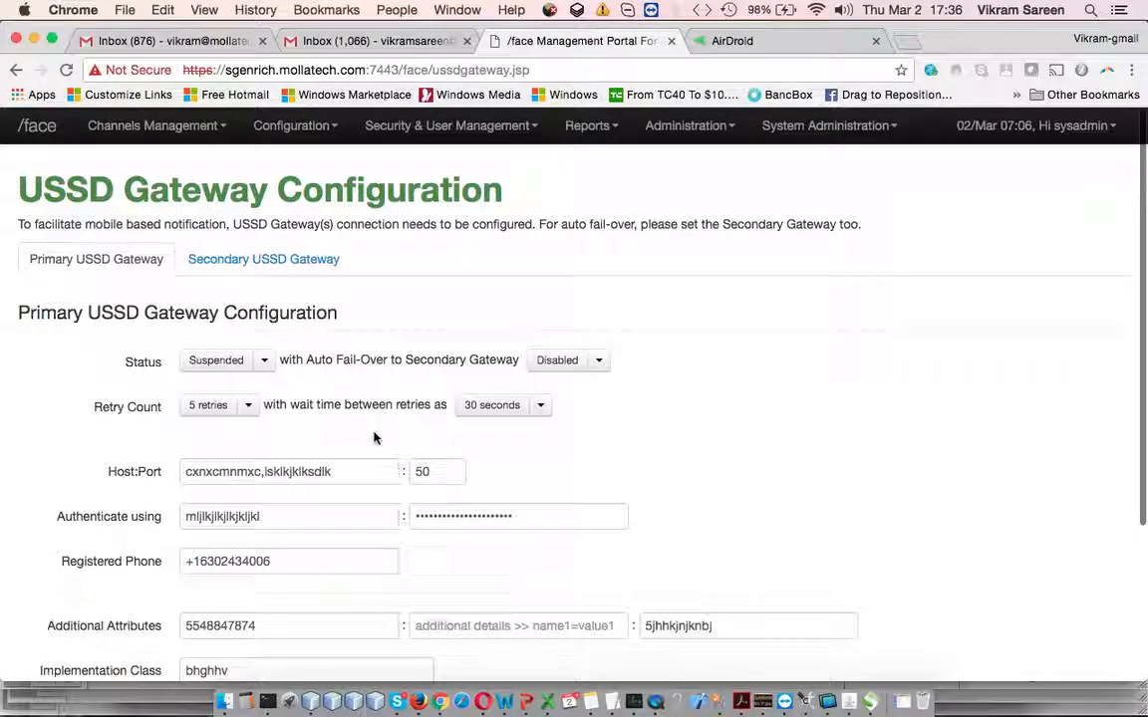
pyautogui.click(254, 364)
pyautogui.scroll(-1, 240, 344)
pyautogui.scroll(1, 231, 342)
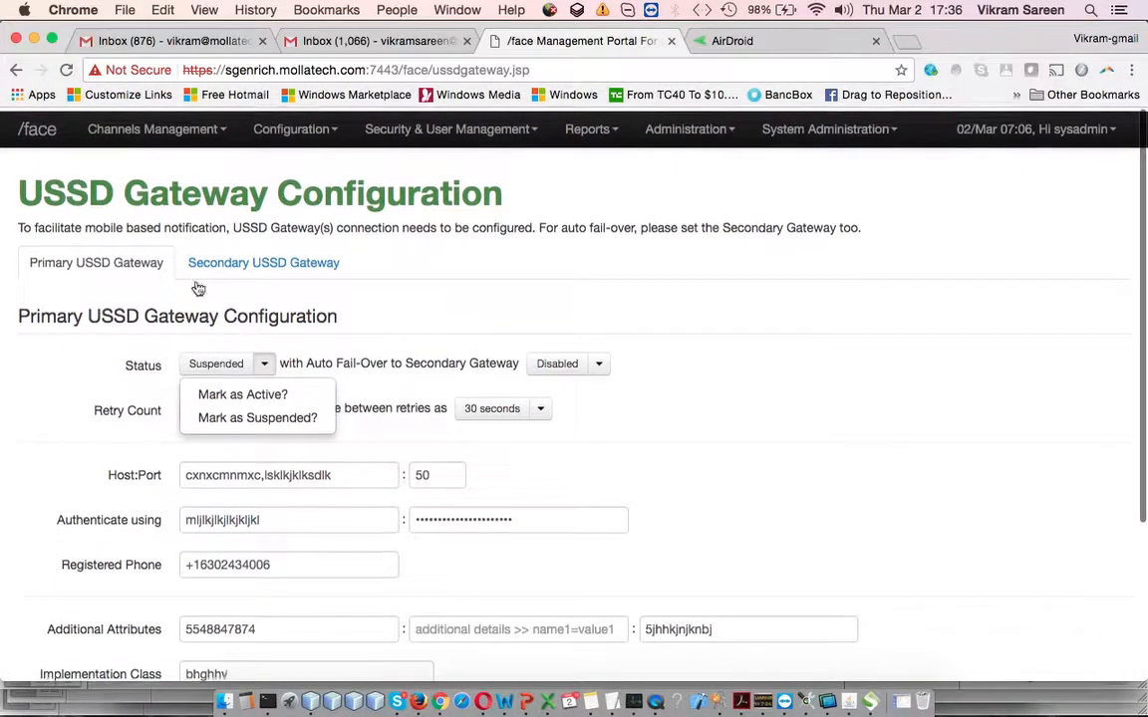
pyautogui.moveTo(89, 185); pyautogui.dragTo(344, 185)
pyautogui.click(408, 185)
pyautogui.click(342, 133)
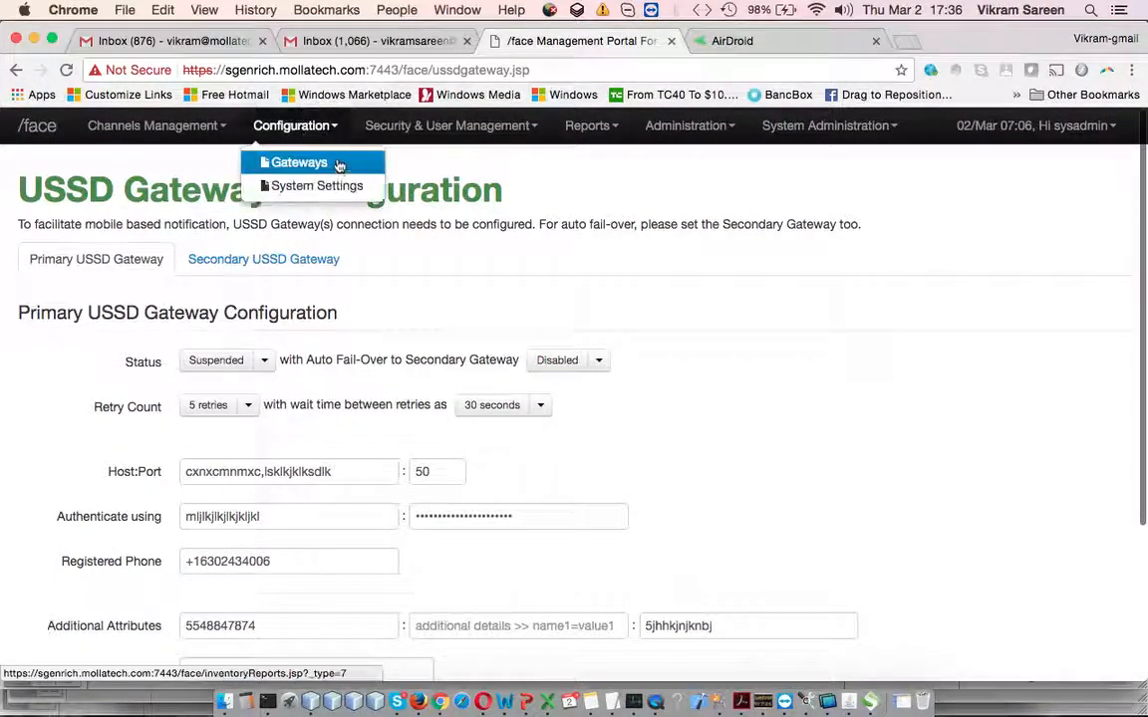
pyautogui.click(339, 163)
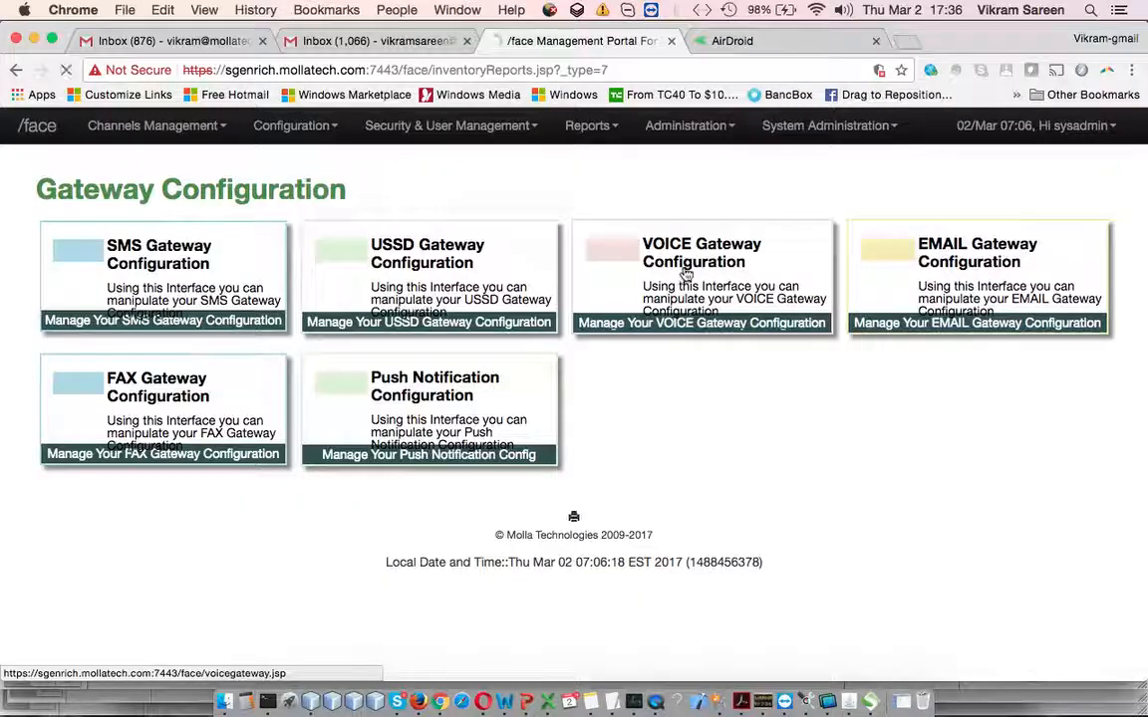
# Review the Voice gateway's primary and secondary settings, then return to the Gateways overview
pyautogui.click(618, 299)
pyautogui.scroll(-5, 498, 369)
pyautogui.scroll(5, 390, 356)
pyautogui.click(225, 258)
pyautogui.click(162, 259)
pyautogui.click(281, 126)
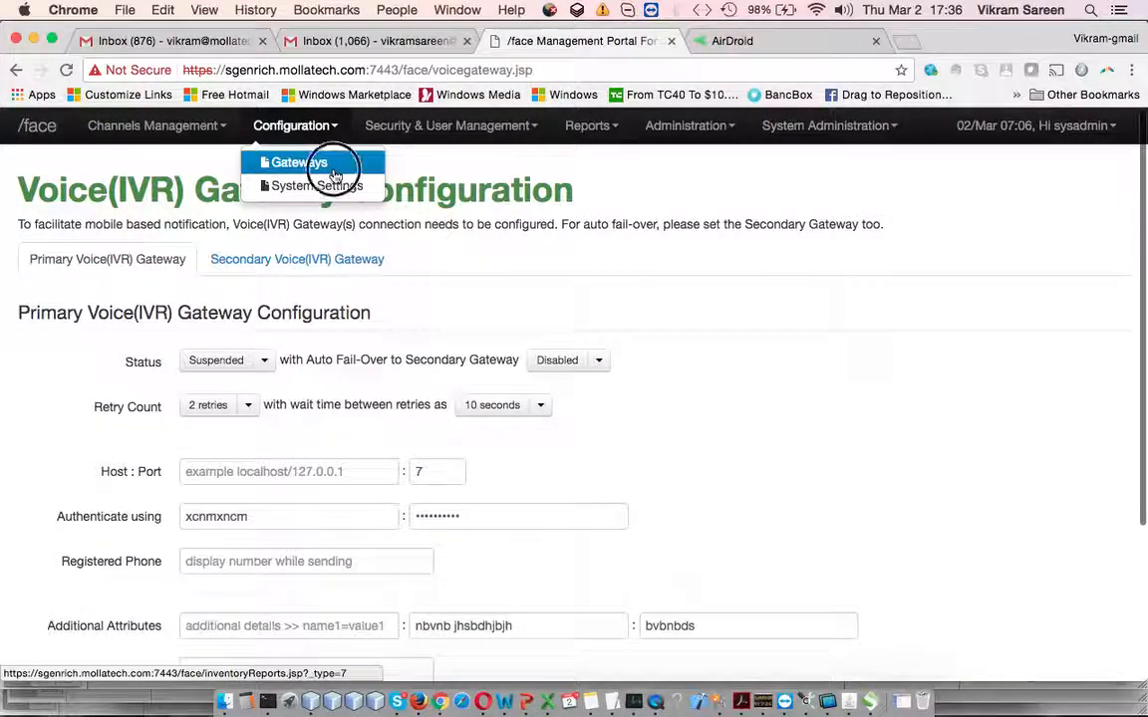
pyautogui.click(324, 163)
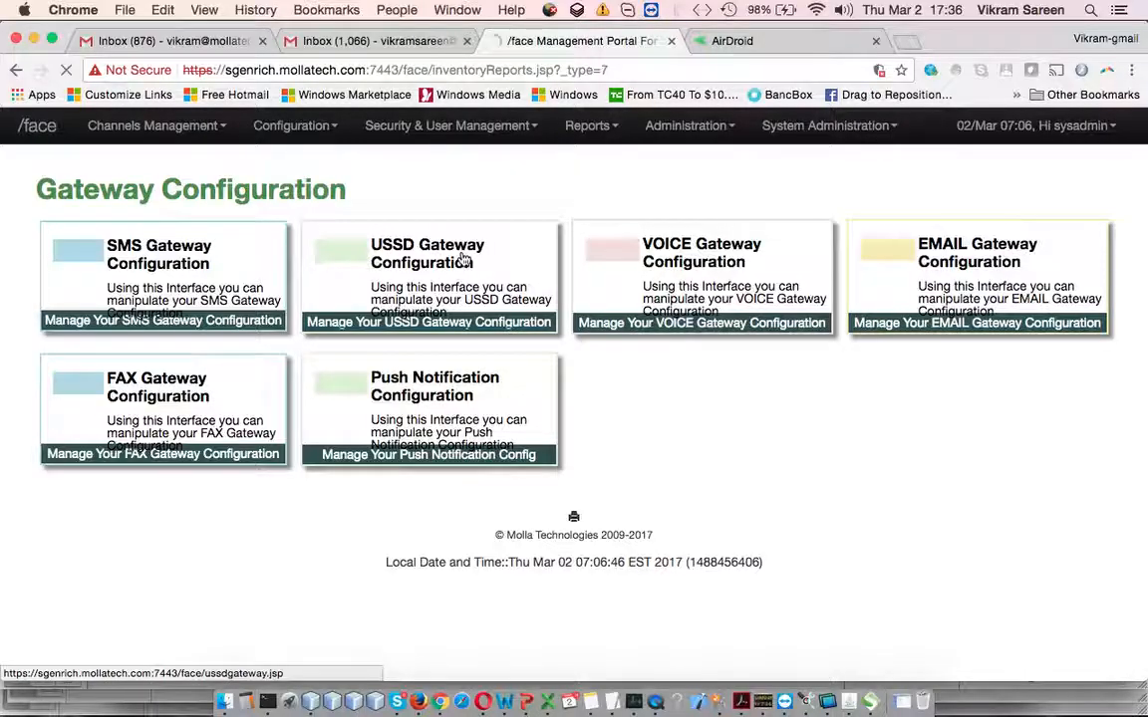
# Inspect the USSD gateway's host value, then return to the Gateways overview
pyautogui.click(471, 277)
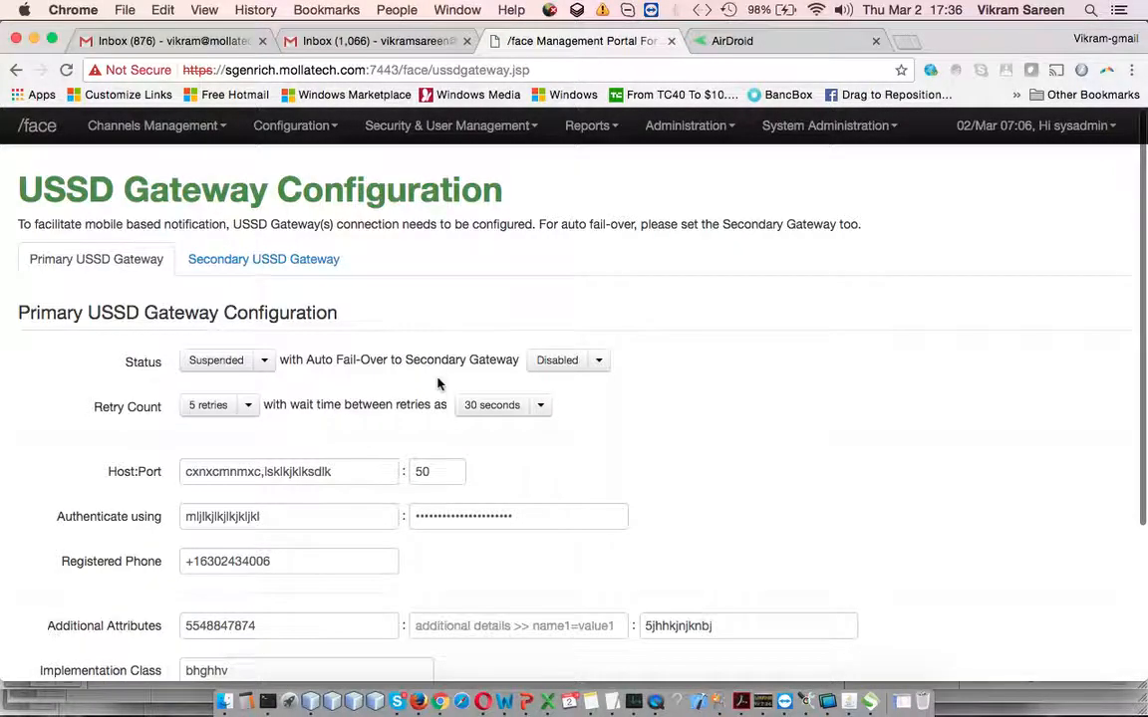
pyautogui.scroll(-5, 440, 378)
pyautogui.scroll(3, 440, 379)
pyautogui.moveTo(349, 357); pyautogui.dragTo(97, 357)
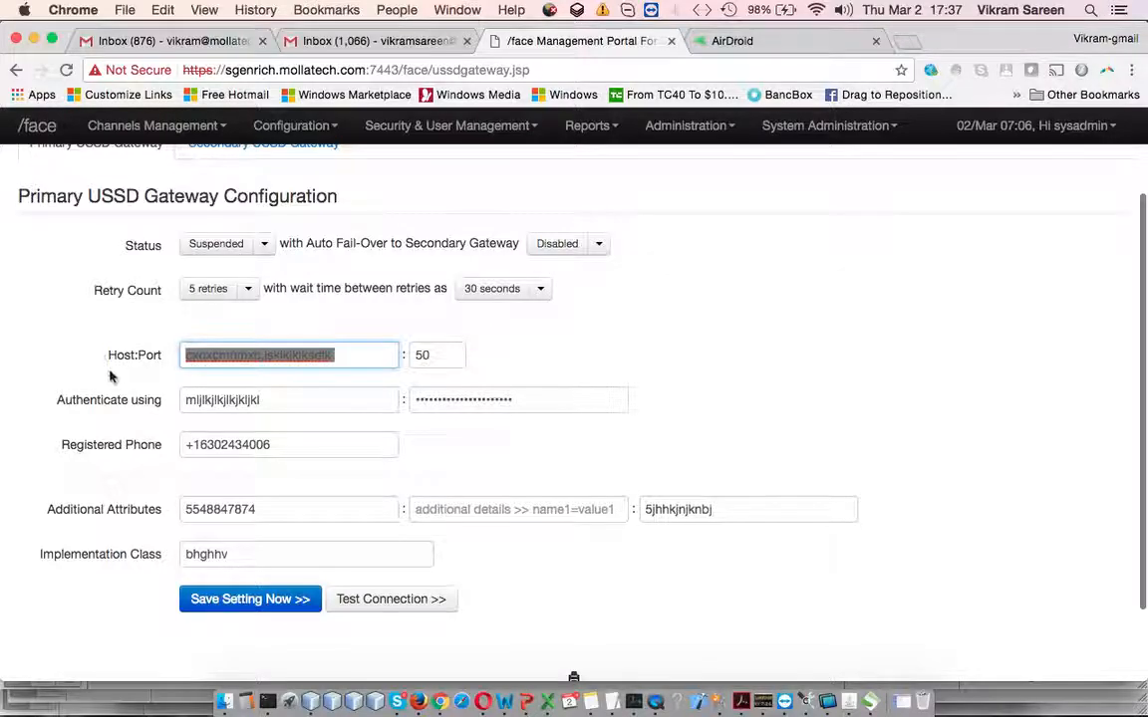
pyautogui.scroll(3, 217, 388)
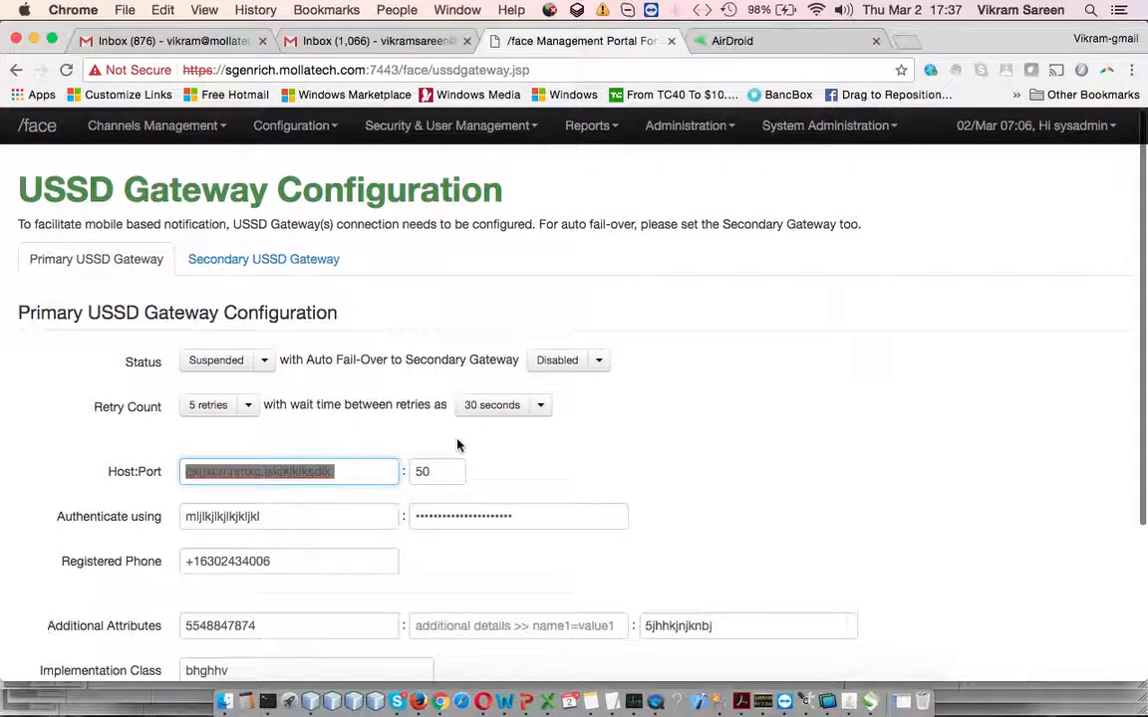
pyautogui.click(293, 126)
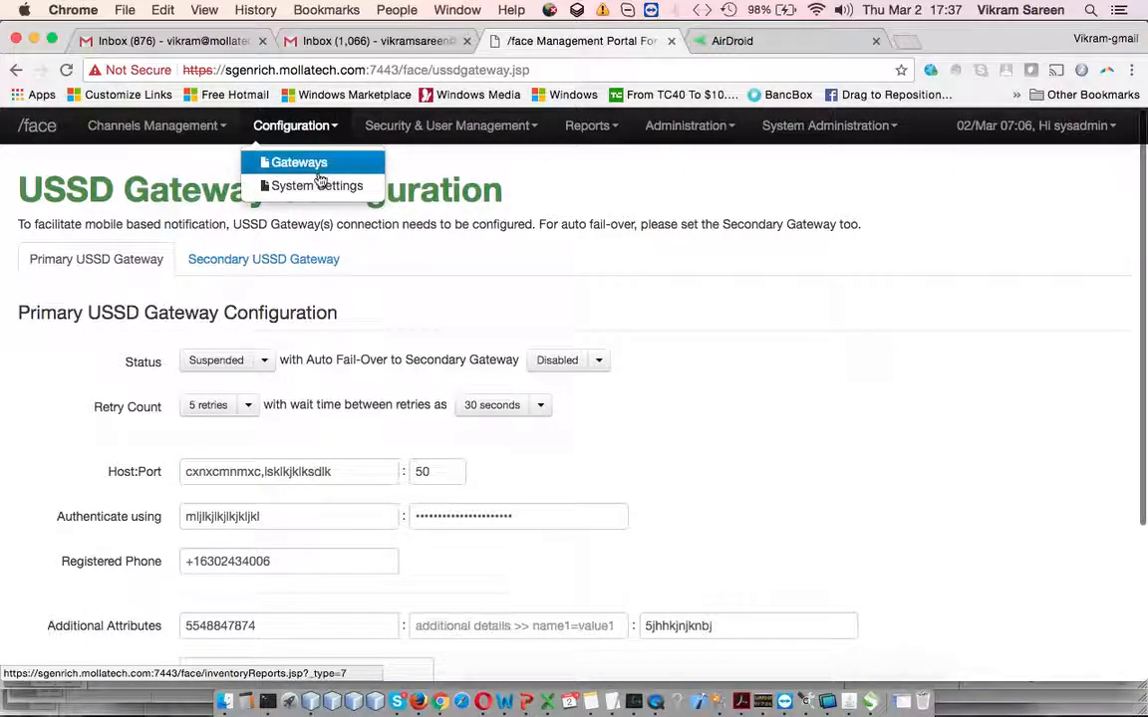
pyautogui.click(320, 172)
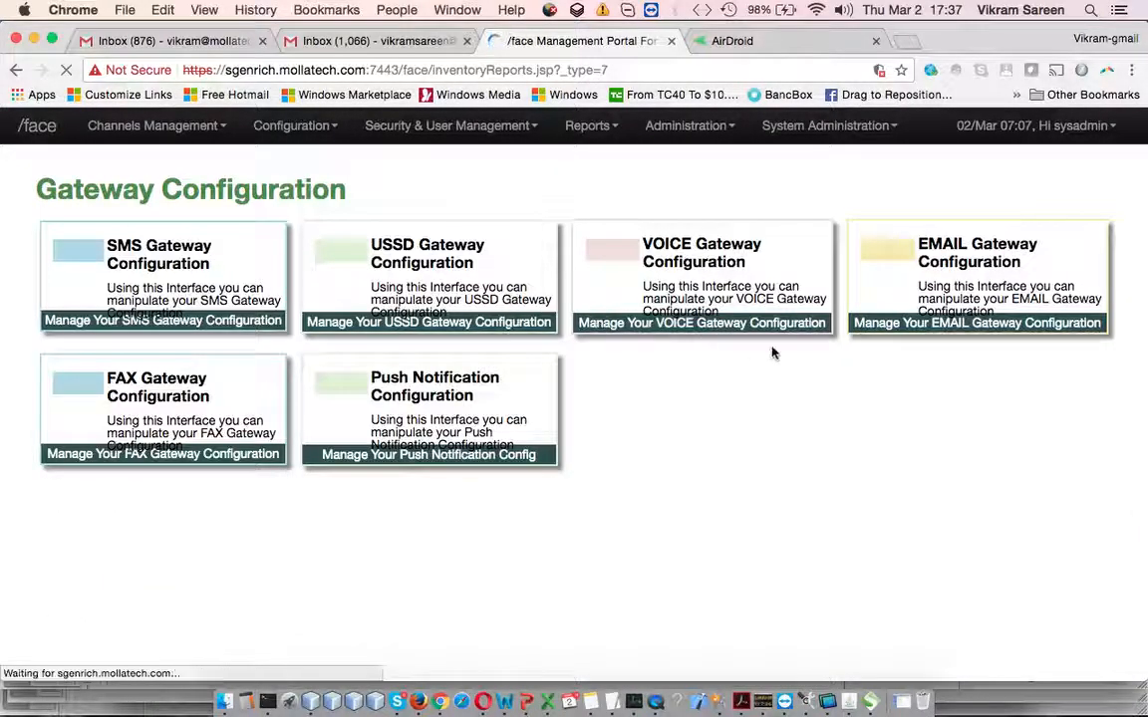
# Open the Email gateway configuration and compare Primary and Secondary tabs, ending on Primary
pyautogui.click(995, 251)
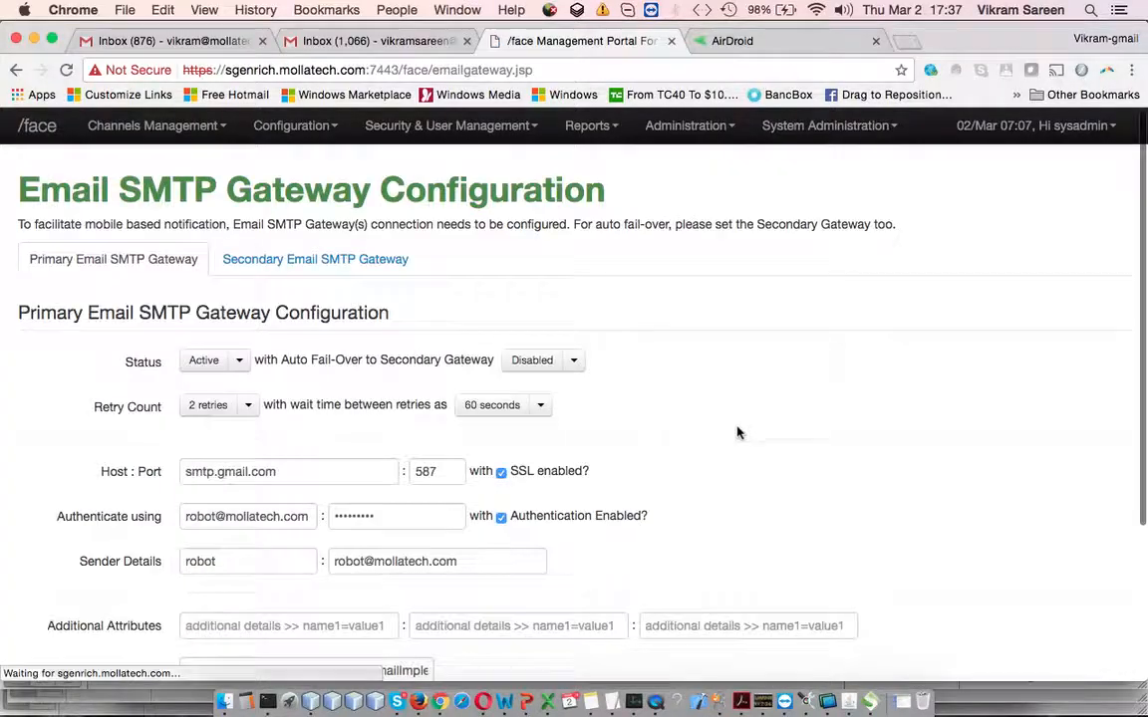
pyautogui.scroll(-2, 586, 500)
pyautogui.scroll(-2, 302, 397)
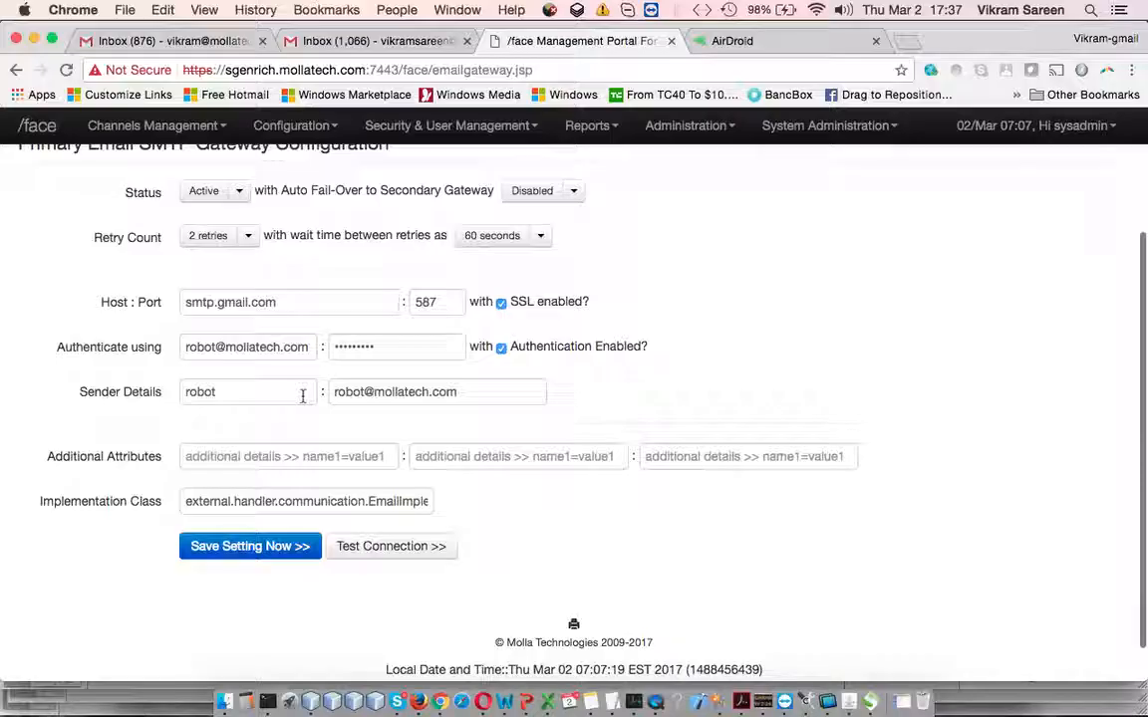
pyautogui.scroll(4, 302, 396)
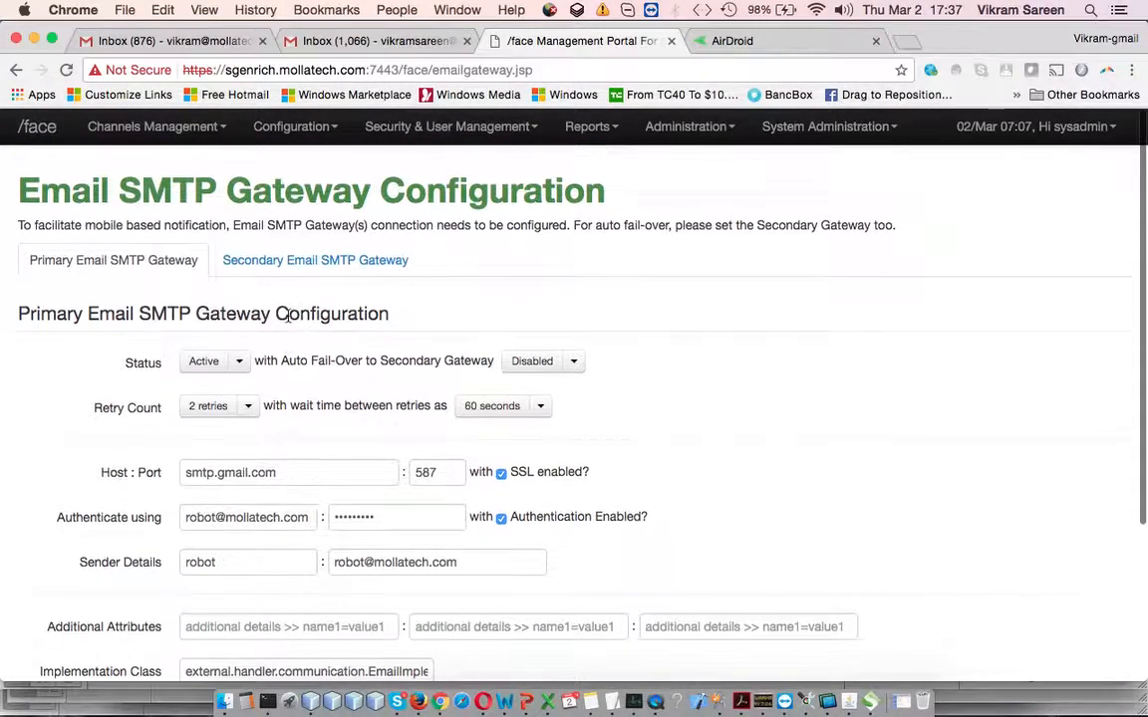
pyautogui.click(317, 261)
pyautogui.click(136, 262)
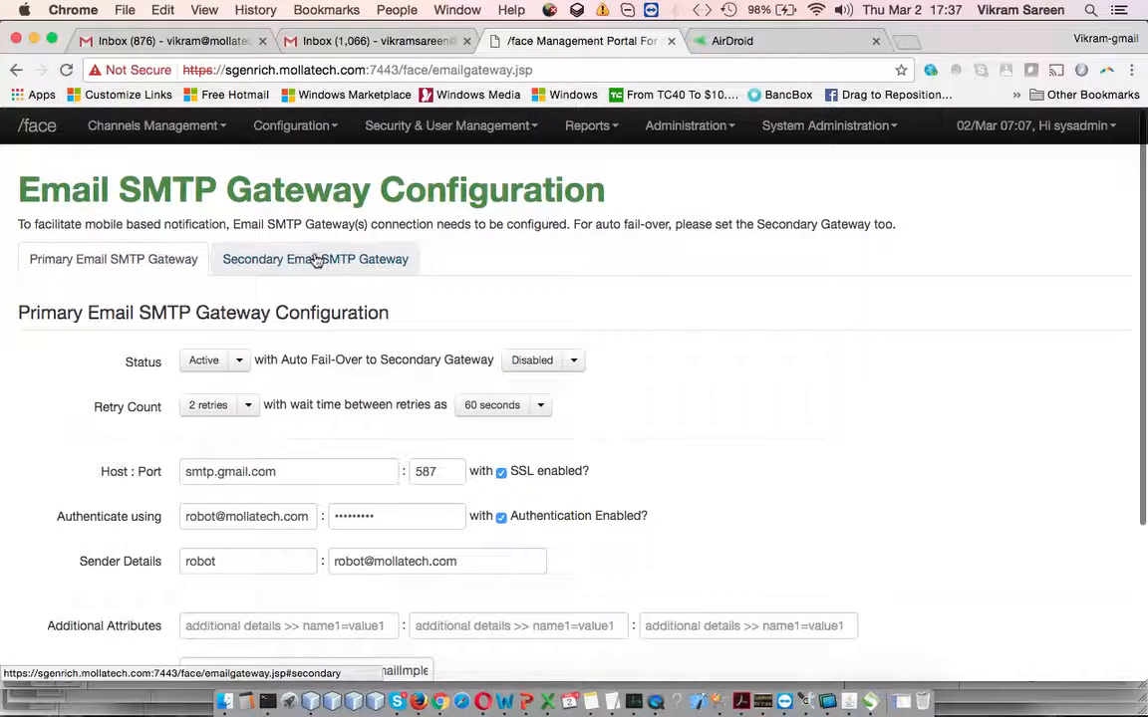
pyautogui.click(317, 261)
pyautogui.click(170, 259)
# Review the primary Email gateway's retry settings, keeping 2 retries and a 60-second wait
pyautogui.scroll(-2, 333, 377)
pyautogui.moveTo(387, 301); pyautogui.dragTo(453, 301)
pyautogui.scroll(-2, 308, 327)
pyautogui.moveTo(293, 290); pyautogui.dragTo(406, 290)
pyautogui.click(430, 290)
pyautogui.click(255, 291)
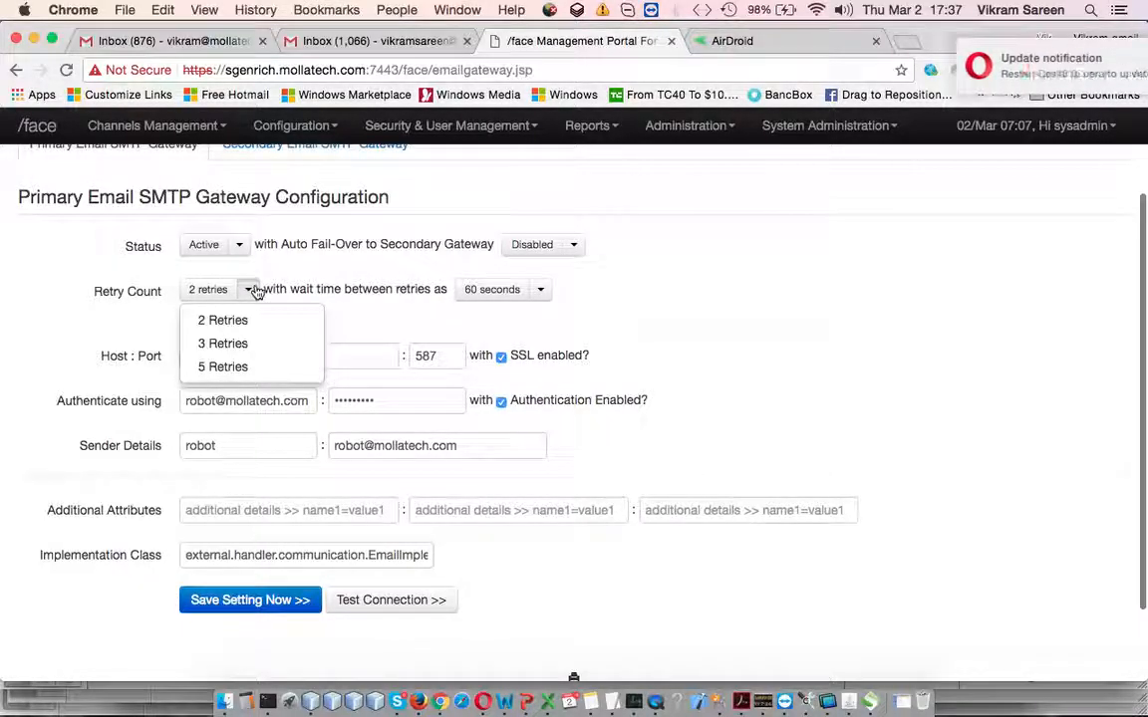
pyautogui.click(249, 290)
pyautogui.click(540, 290)
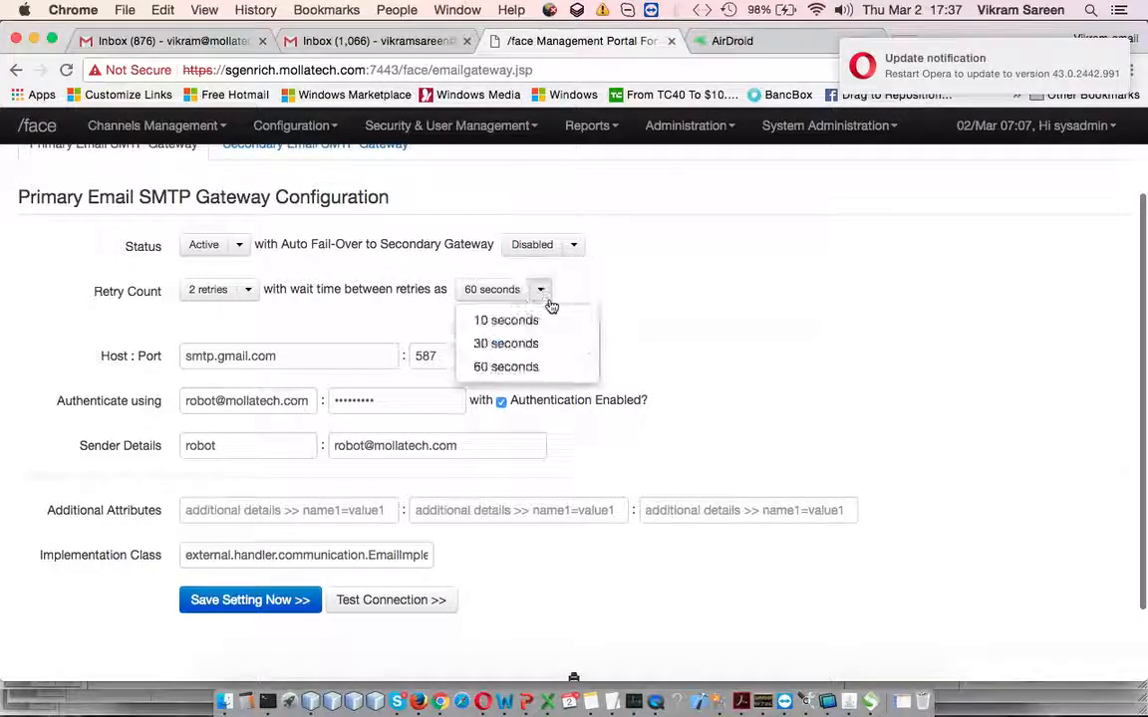
pyautogui.click(682, 354)
pyautogui.scroll(-1, 465, 401)
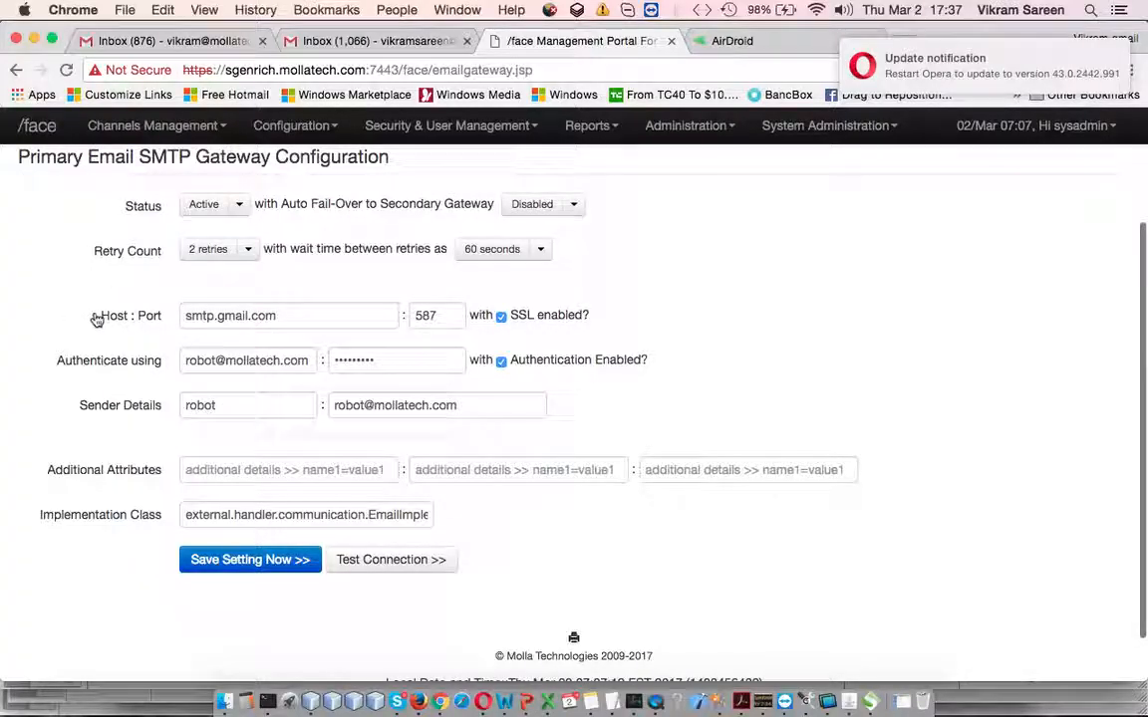
# Go through the SMTP host smtp.gmail.com, port 587, login, sender name, attributes and implementation class fields
pyautogui.moveTo(105, 318); pyautogui.dragTo(291, 332)
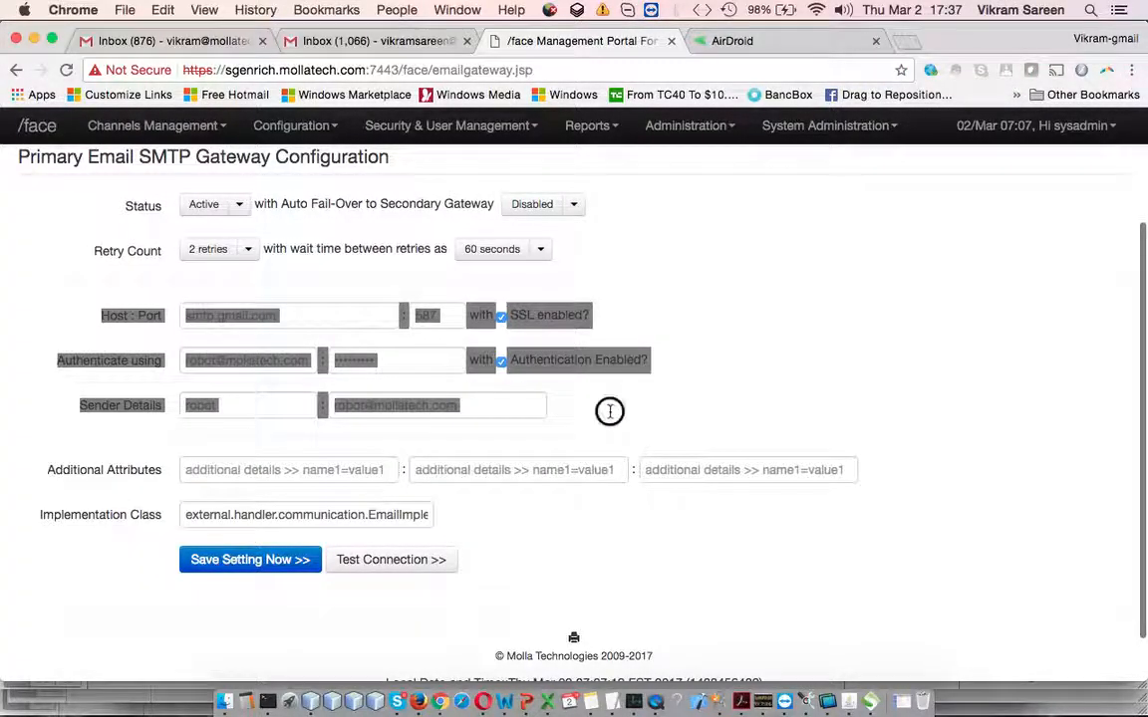
pyautogui.click(299, 315)
pyautogui.click(434, 315)
pyautogui.click(278, 361)
pyautogui.click(454, 359)
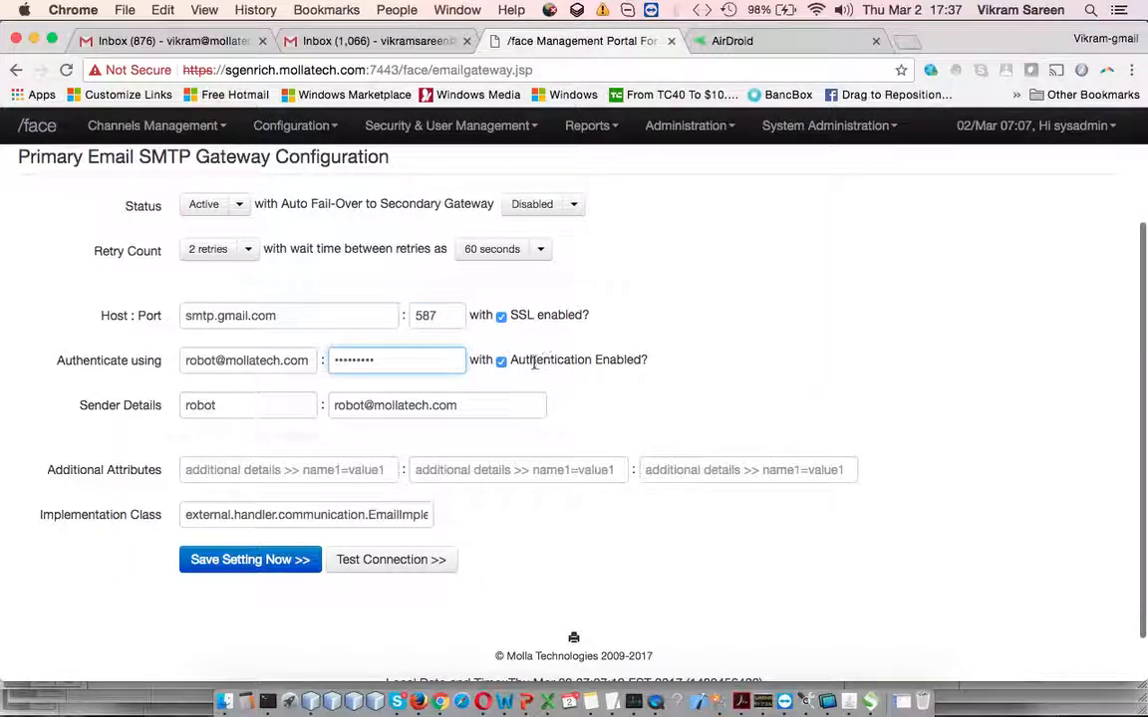
pyautogui.scroll(-1, 438, 387)
pyautogui.click(248, 345)
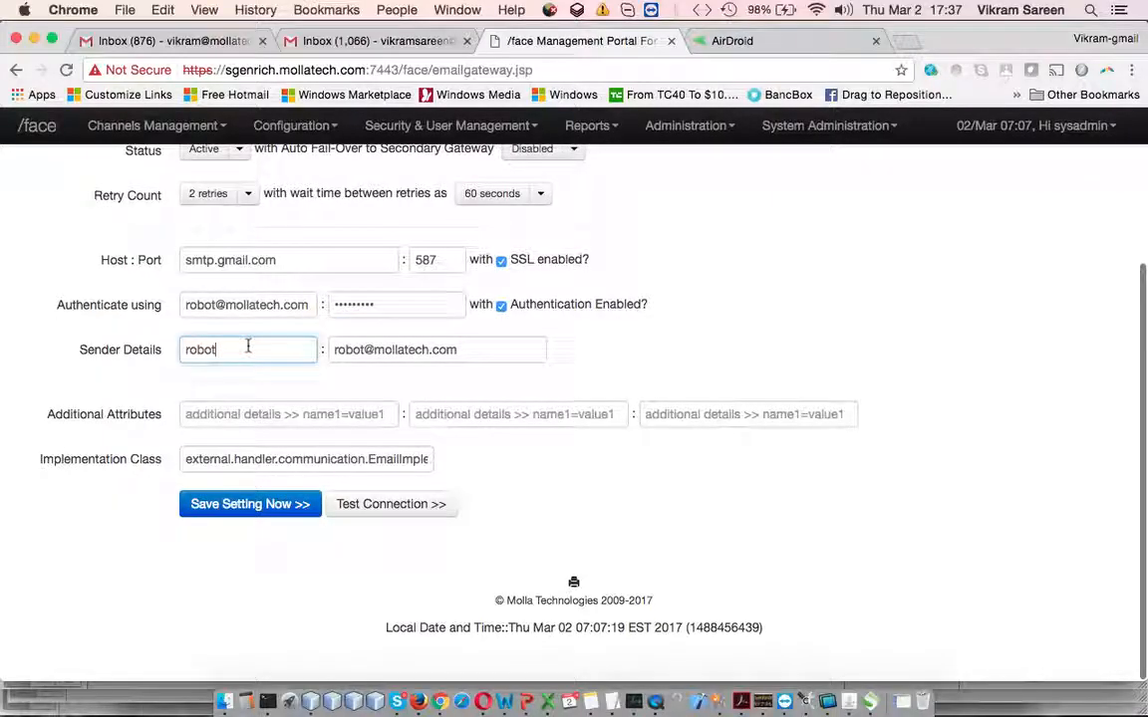
pyautogui.doubleClick(248, 346)
pyautogui.click(381, 413)
pyautogui.click(525, 414)
pyautogui.click(719, 414)
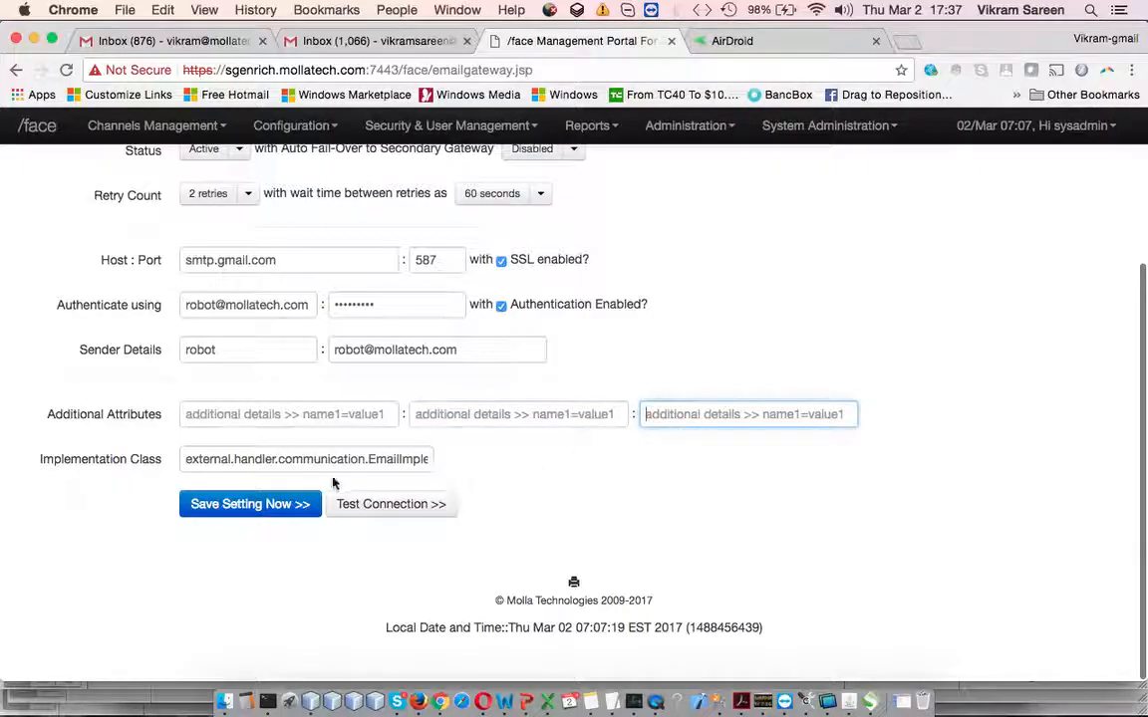
pyautogui.moveTo(187, 458); pyautogui.dragTo(513, 457)
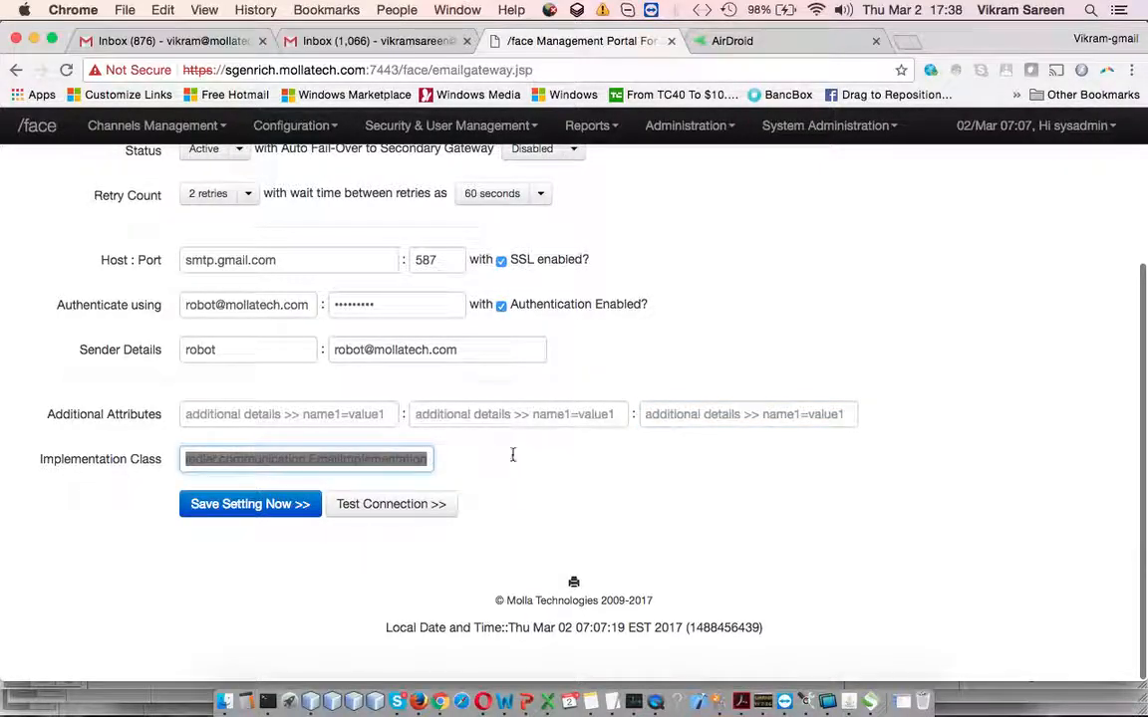
pyautogui.click(513, 459)
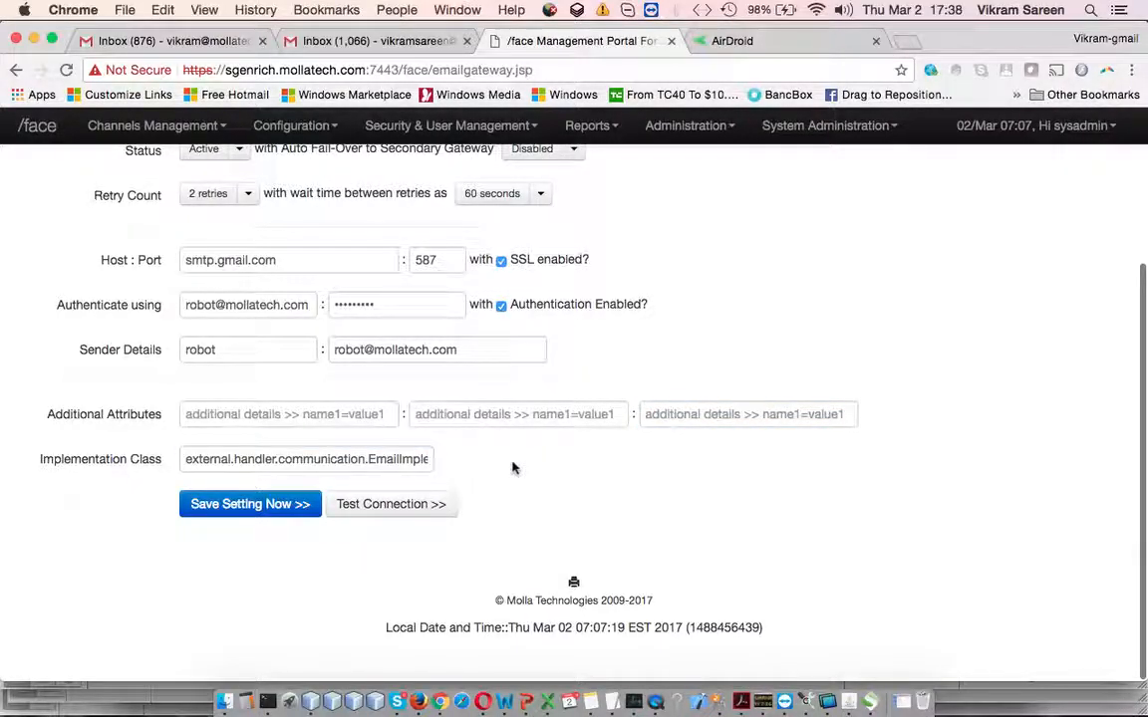
# View the Secondary Email SMTP gateway's settings
pyautogui.scroll(1, 458, 483)
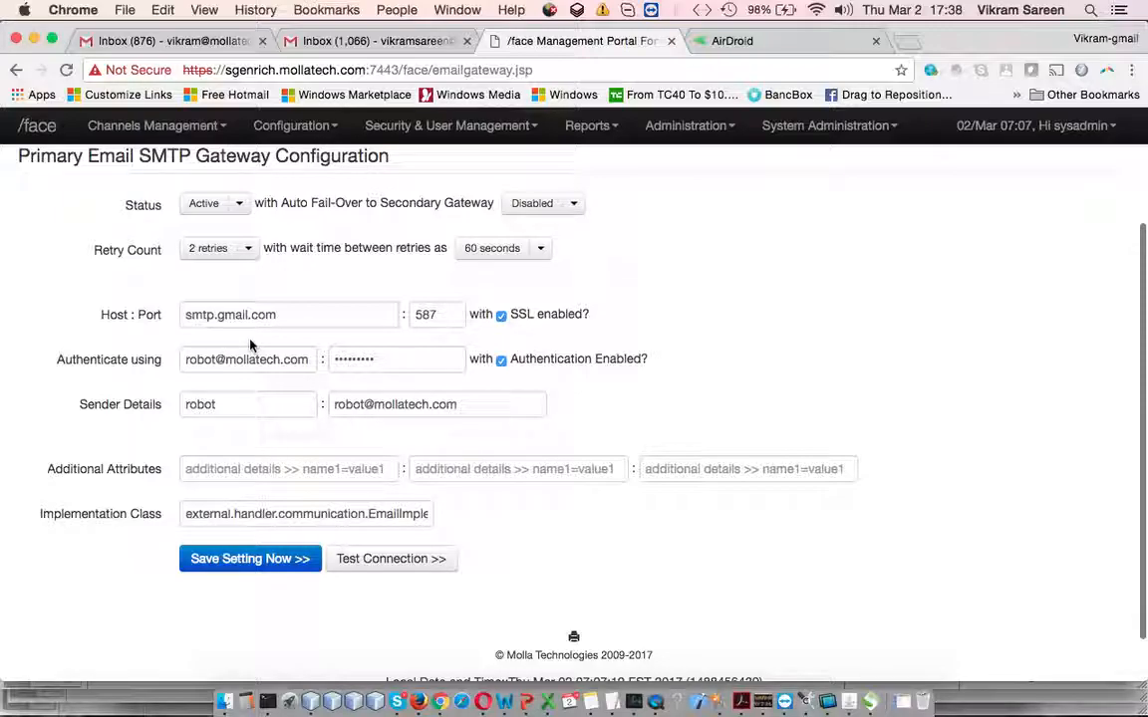
pyautogui.scroll(-1, 251, 344)
pyautogui.scroll(-1, 252, 344)
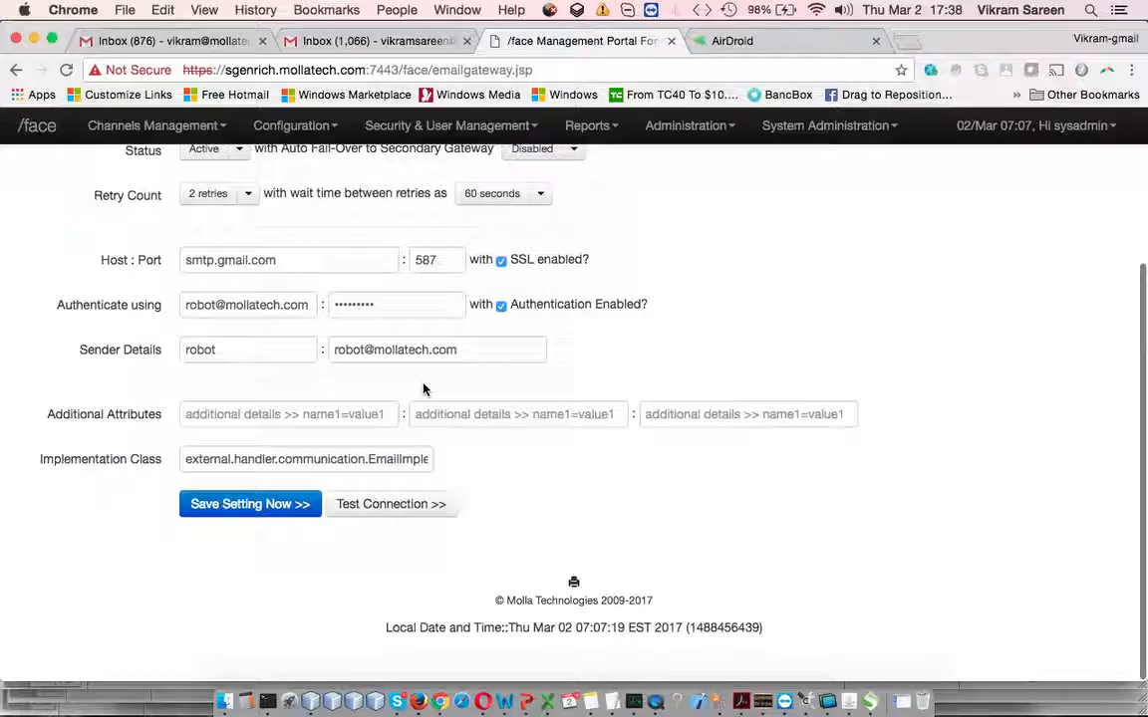
pyautogui.scroll(4, 423, 388)
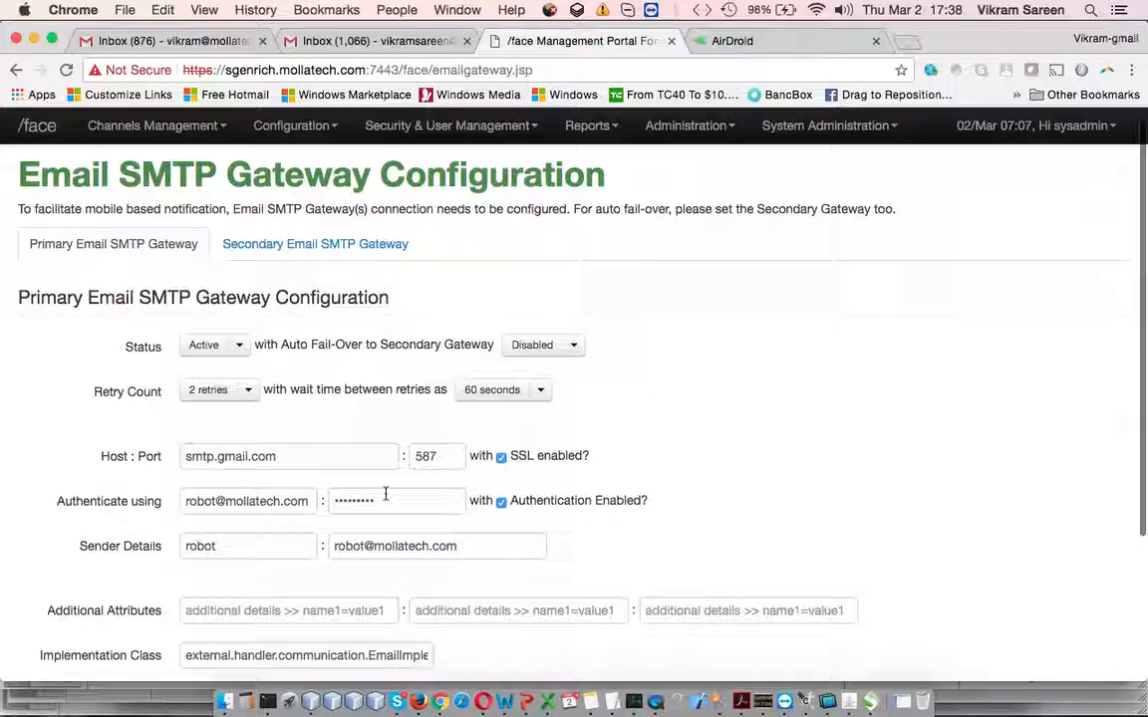
pyautogui.click(383, 243)
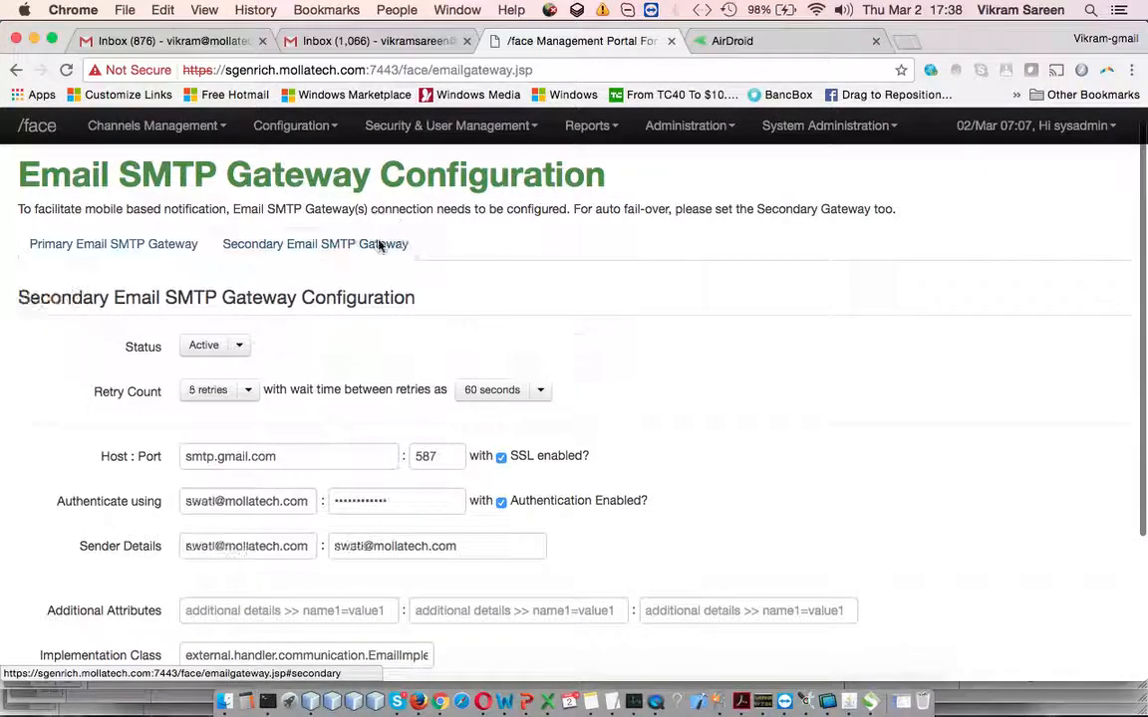
pyautogui.scroll(-4, 458, 418)
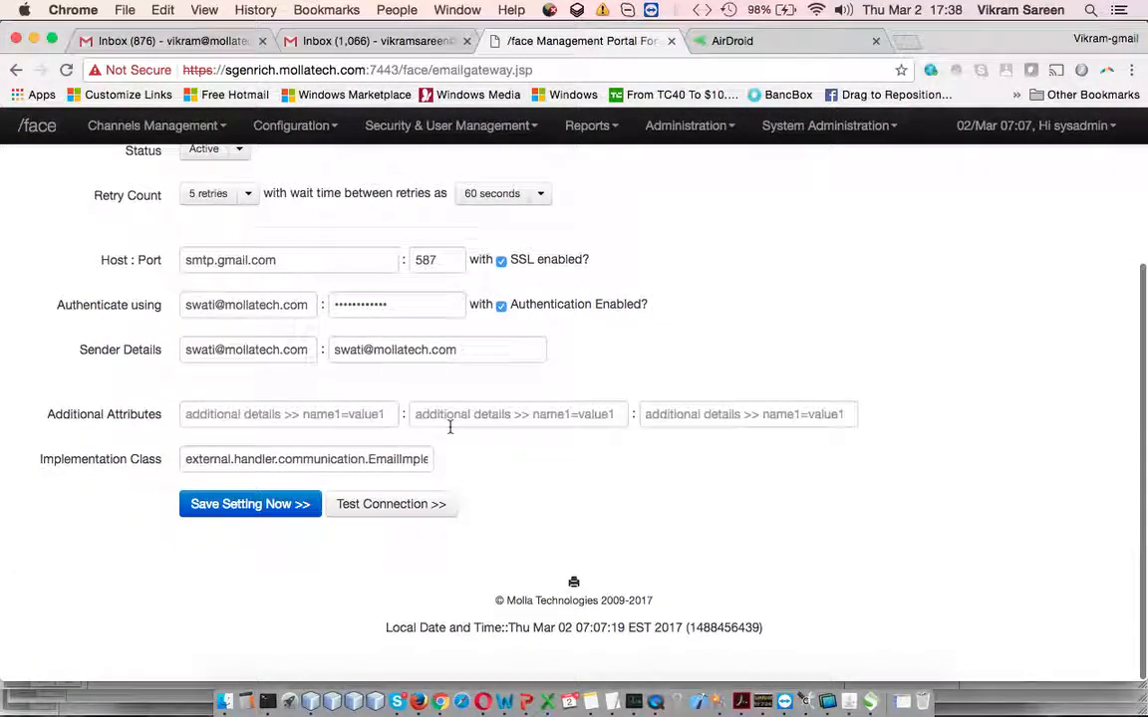
pyautogui.scroll(5, 331, 404)
# Open the primary Email gateway's test form and enter the message 'test message from axiom p3'
pyautogui.click(167, 267)
pyautogui.scroll(-4, 290, 528)
pyautogui.click(390, 503)
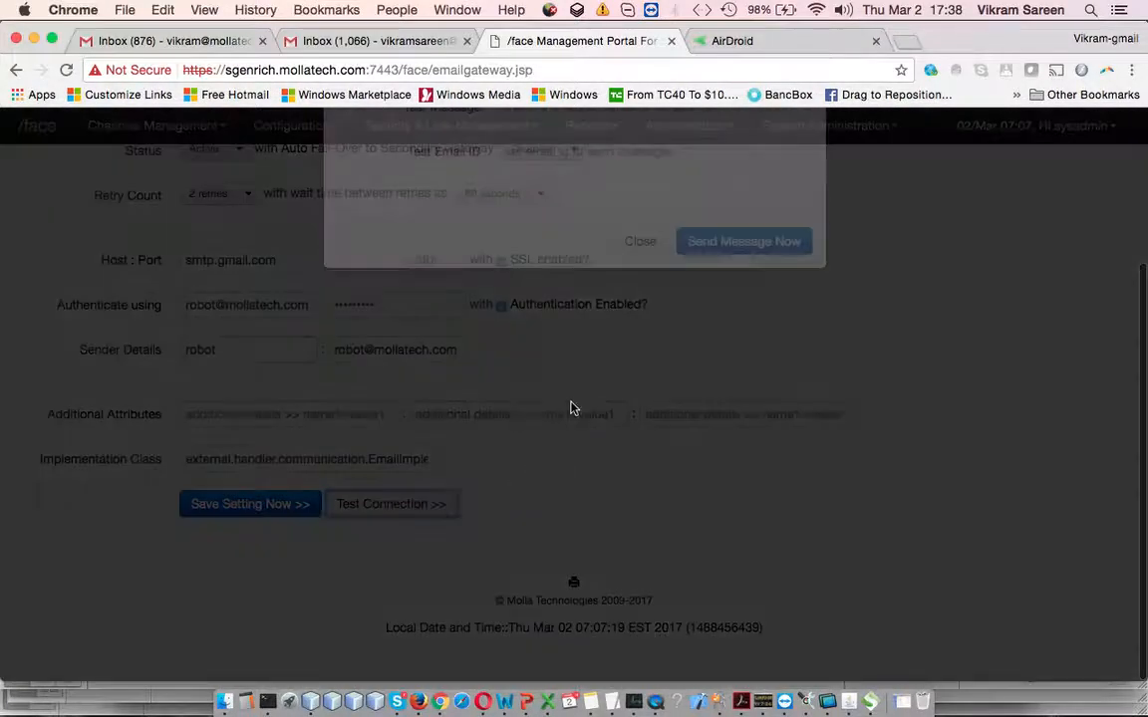
pyautogui.click(600, 239)
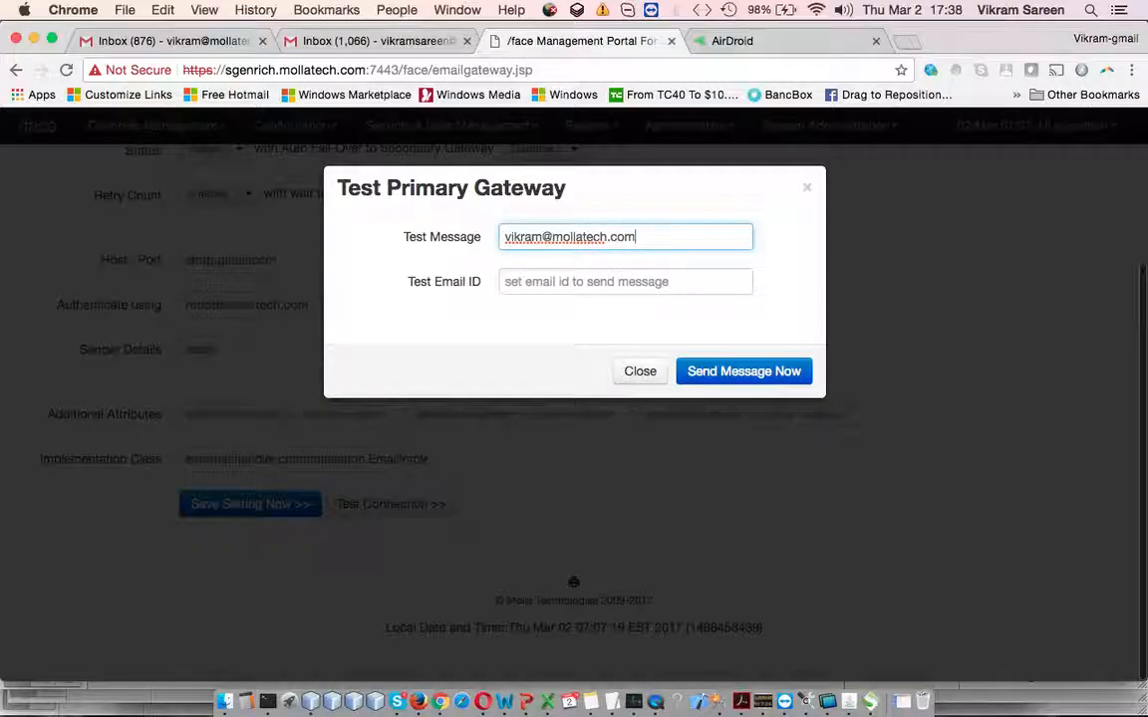
pyautogui.press('super+a')
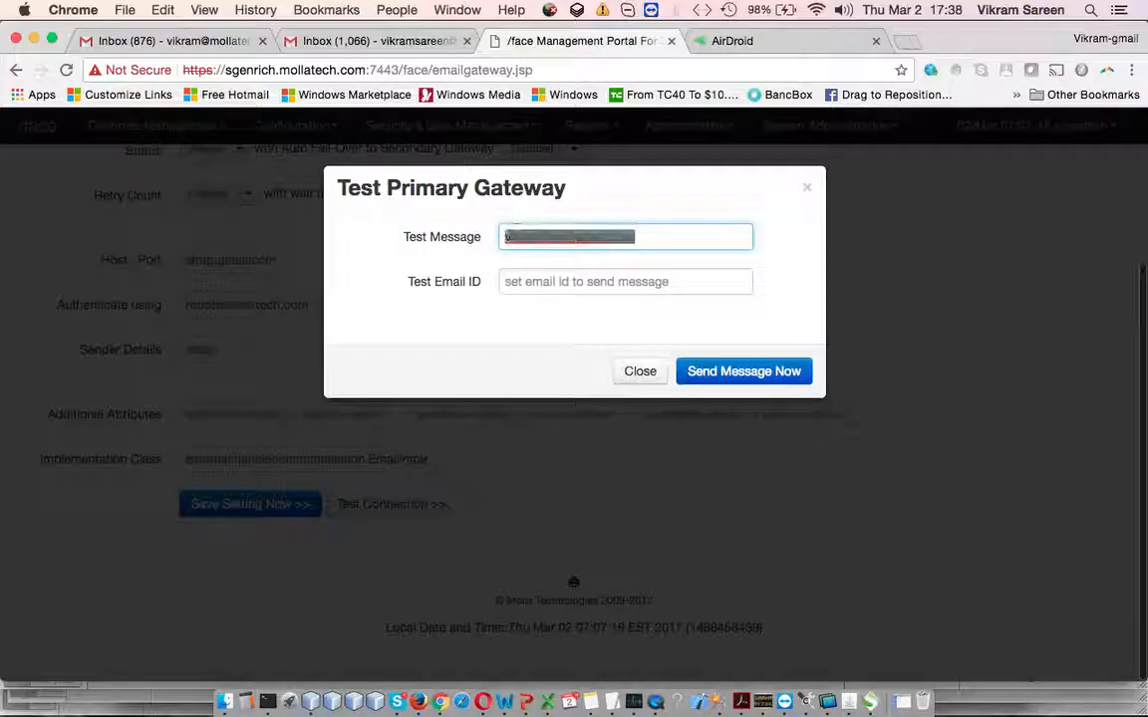
pyautogui.press('BackSpace')
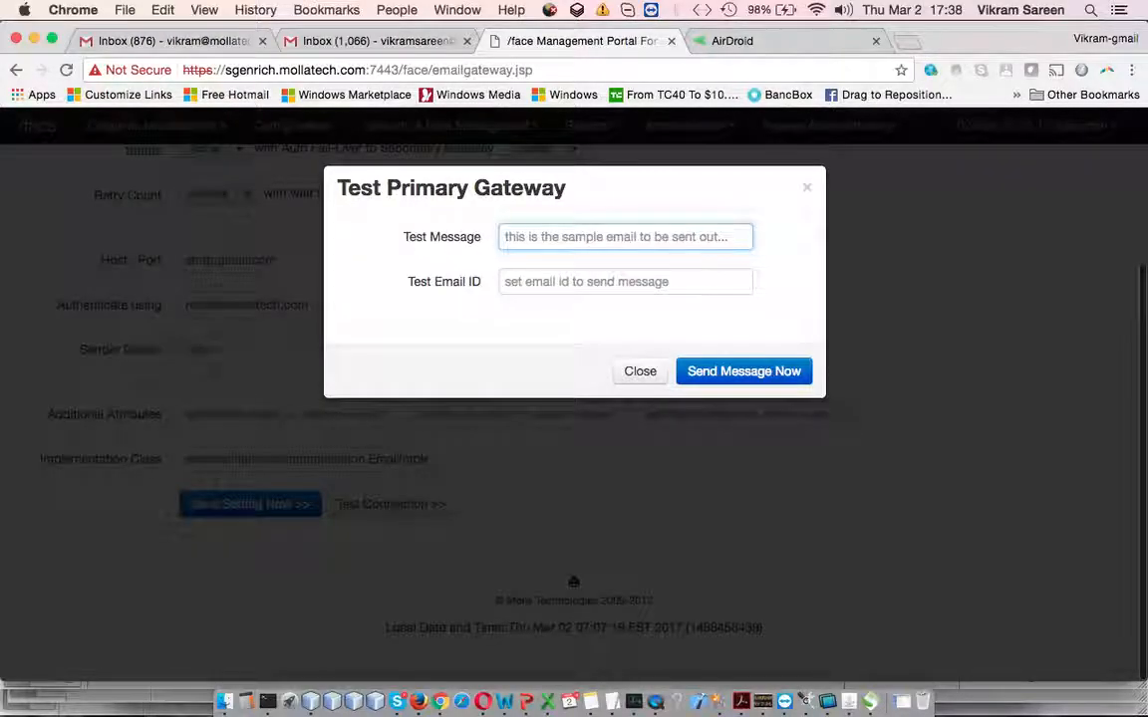
pyautogui.write('test message form axiom')
pyautogui.press('BackSpace')
pyautogui.press('BackSpace')
pyautogui.press('BackSpace')
pyautogui.press('BackSpace')
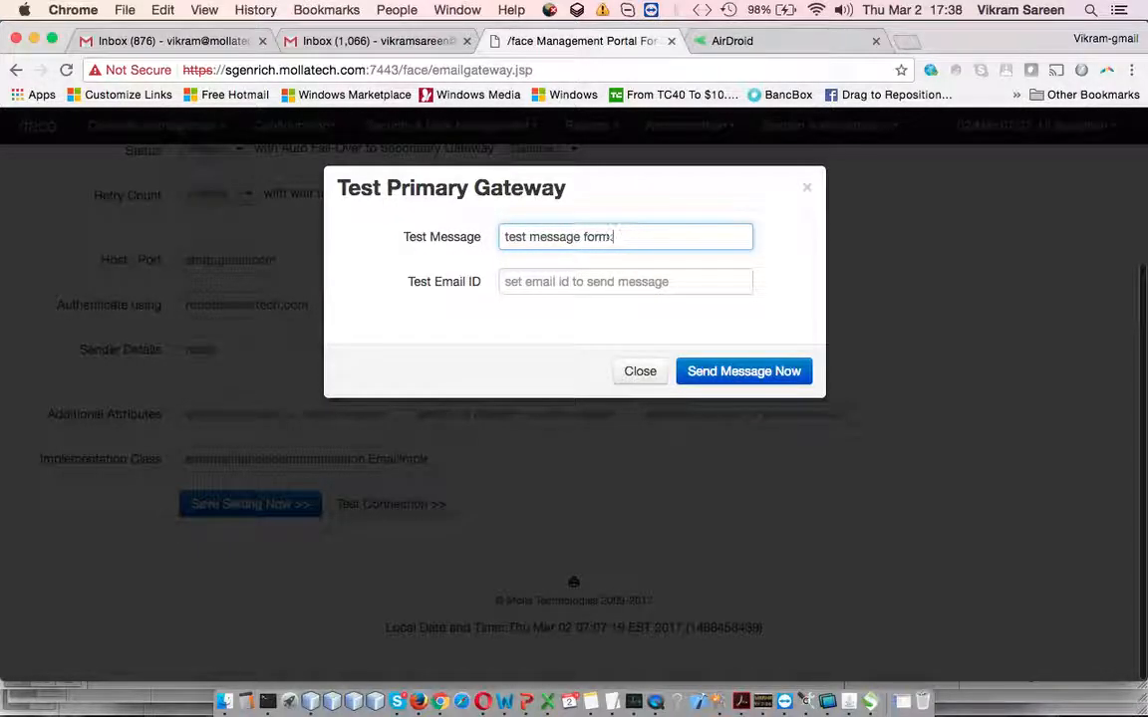
pyautogui.write('axiom ')
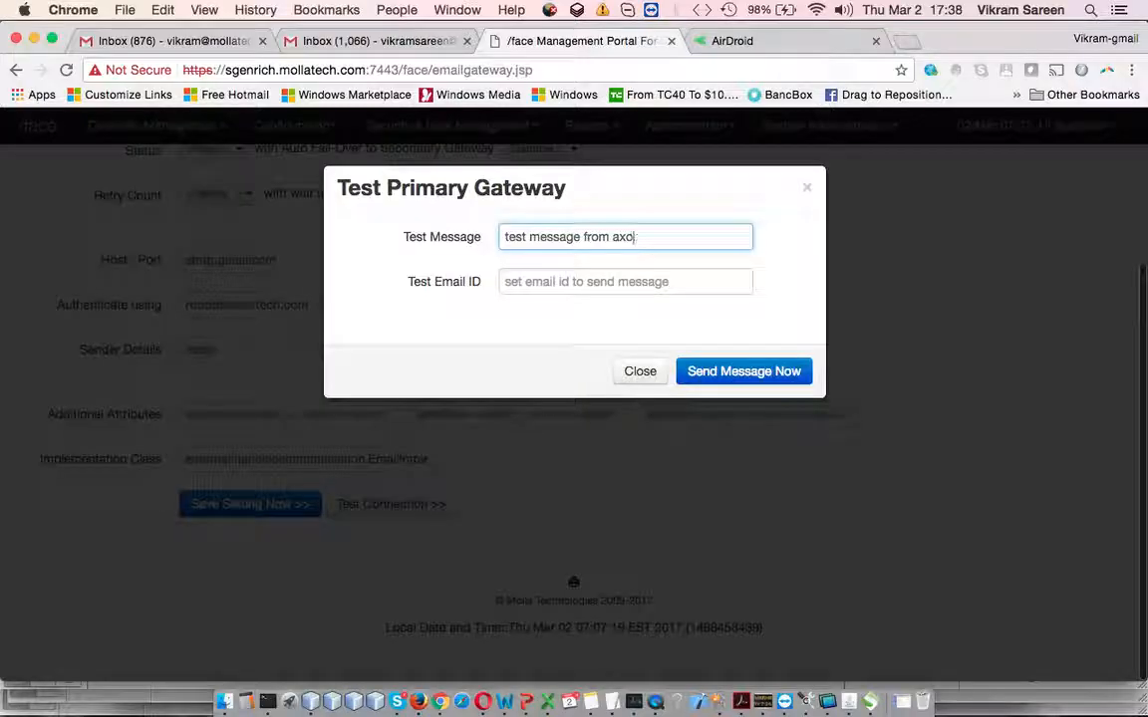
pyautogui.write('p3')
# Enter the recipient's e-mail address, send the test, and confirm its arrival in the Gmail inbox
pyautogui.press('Tab')
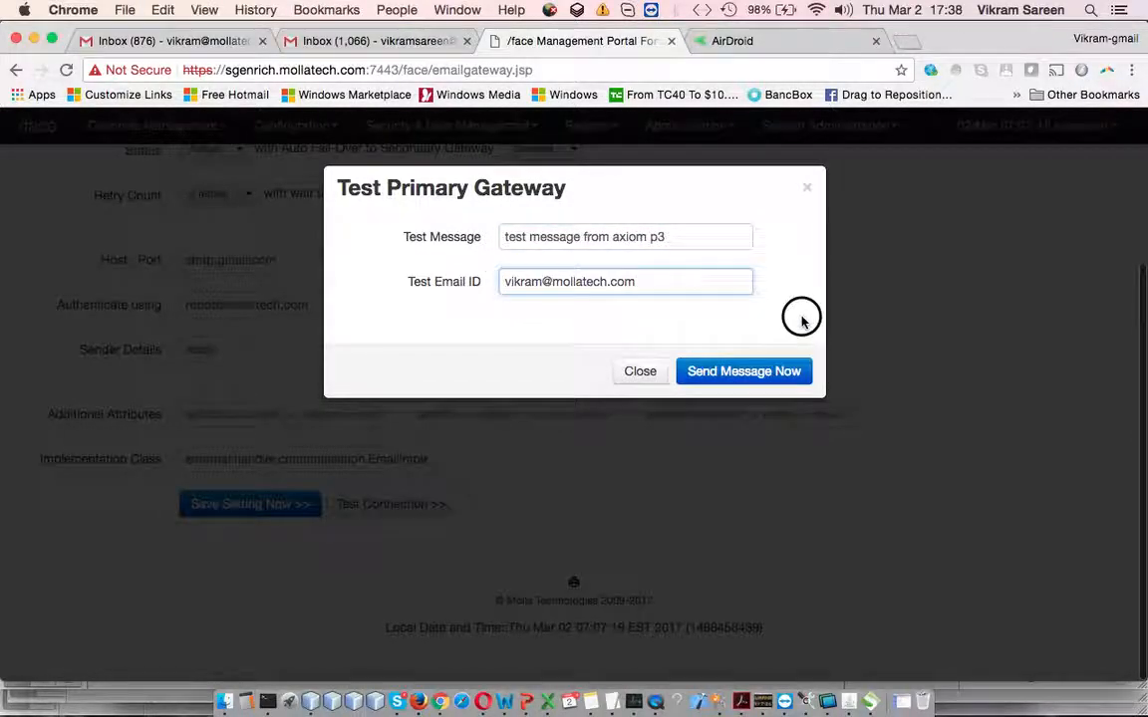
pyautogui.click(755, 371)
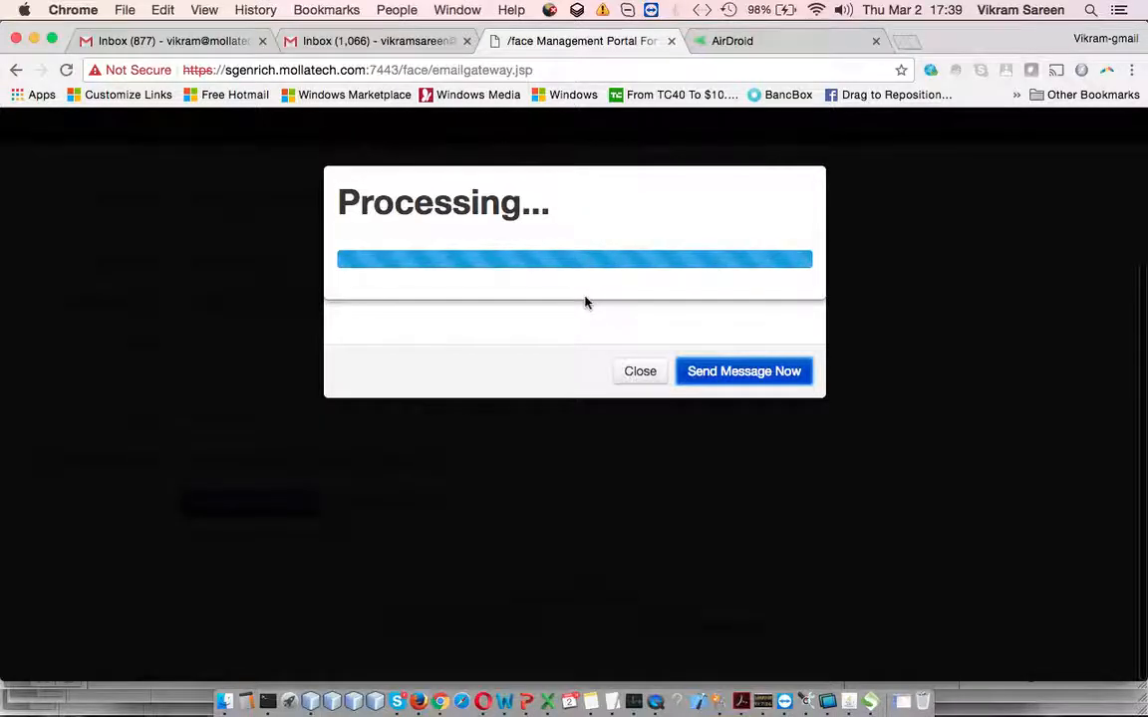
pyautogui.click(215, 42)
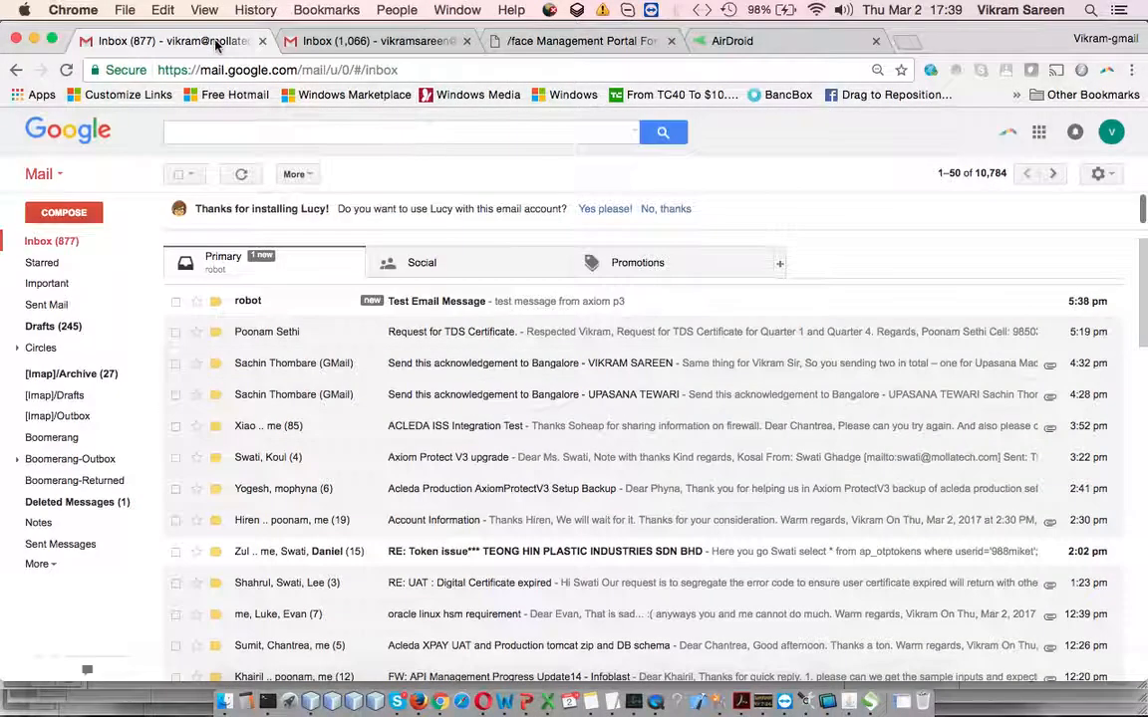
pyautogui.click(457, 311)
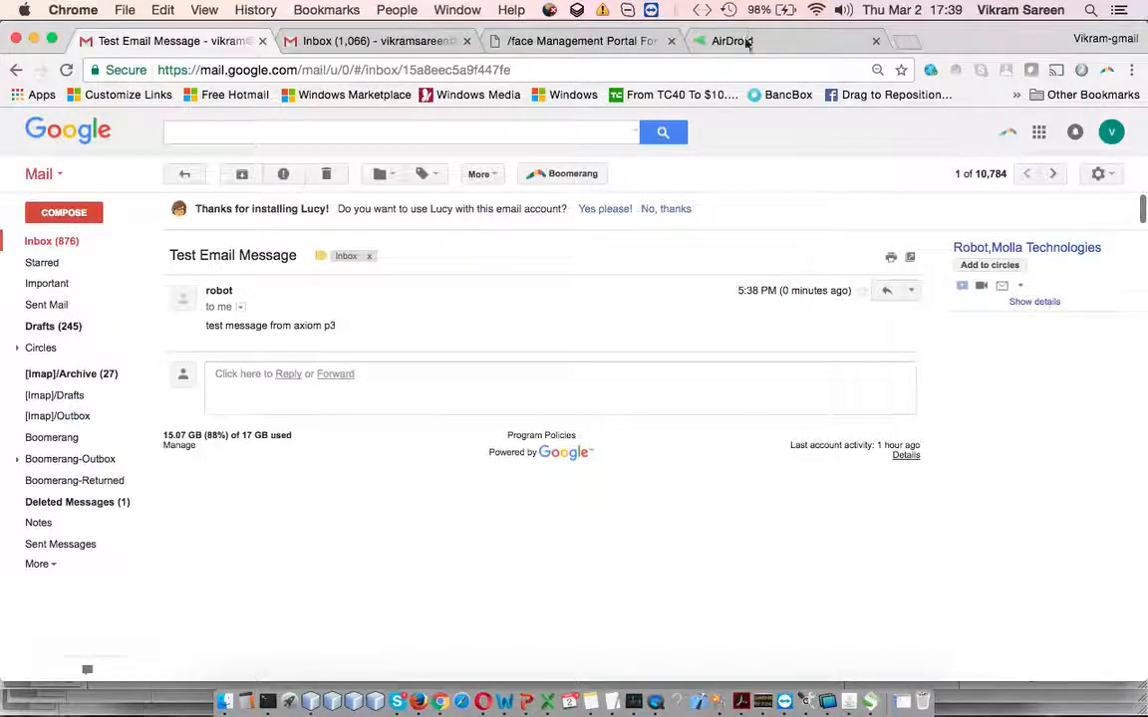
pyautogui.click(569, 42)
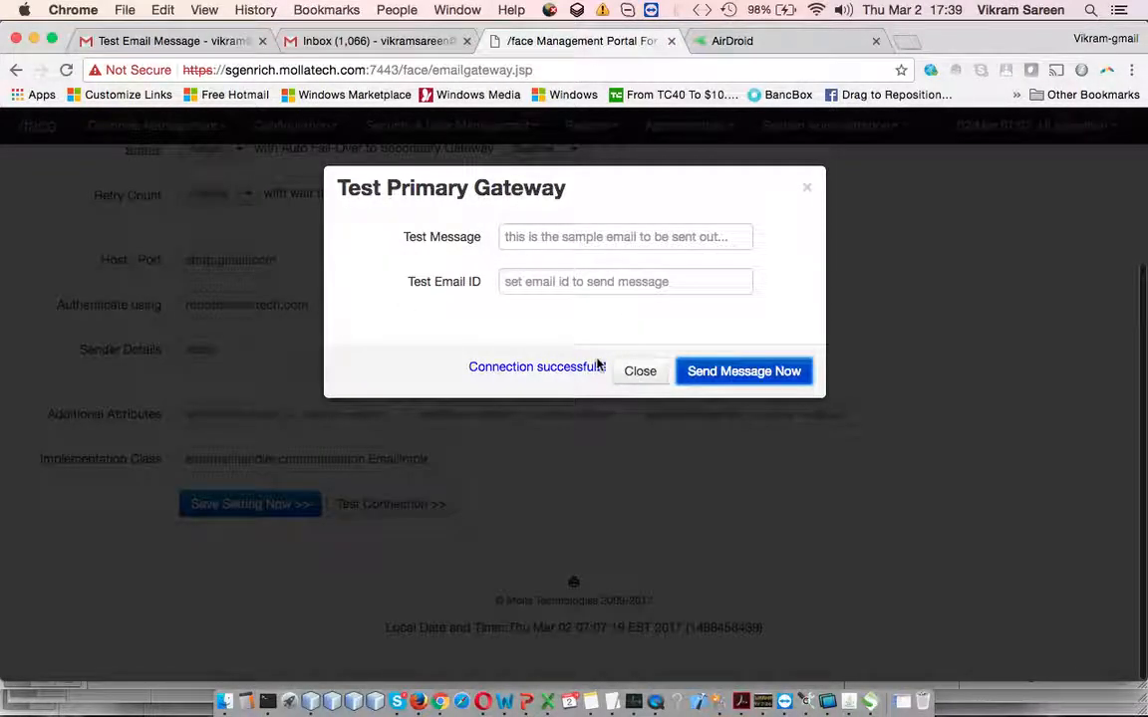
# Close the test dialog and open the FAX gateway configuration from the Gateways overview
pyautogui.click(636, 373)
pyautogui.scroll(3, 543, 217)
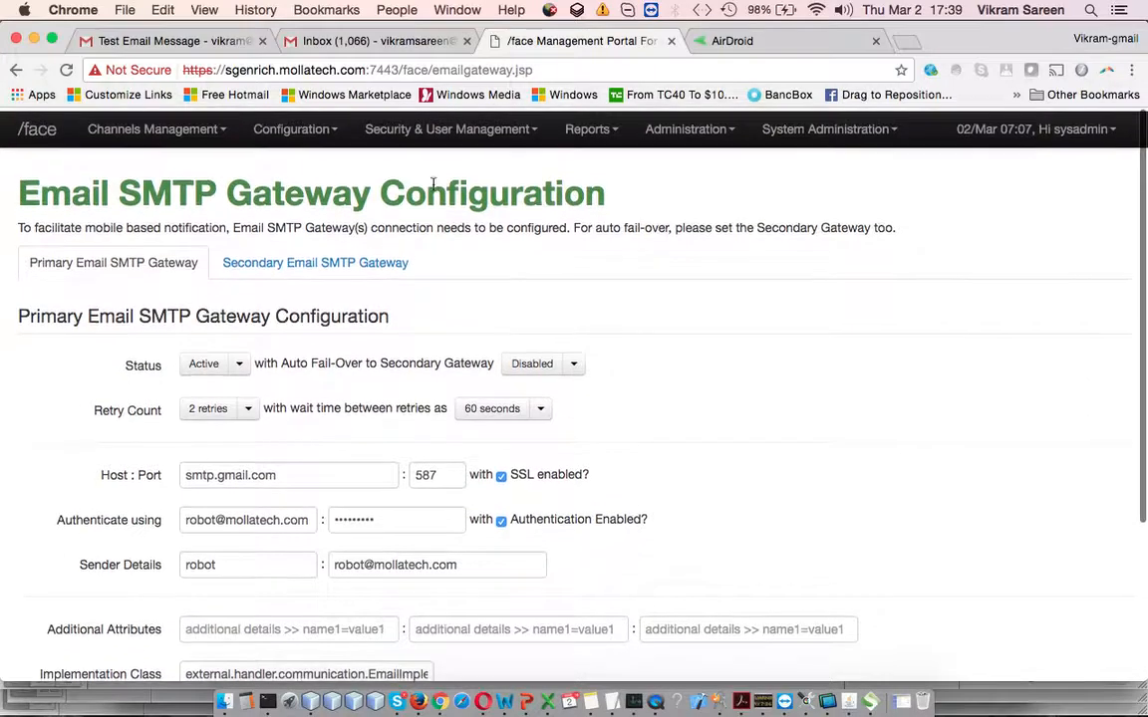
pyautogui.click(291, 125)
pyautogui.click(323, 165)
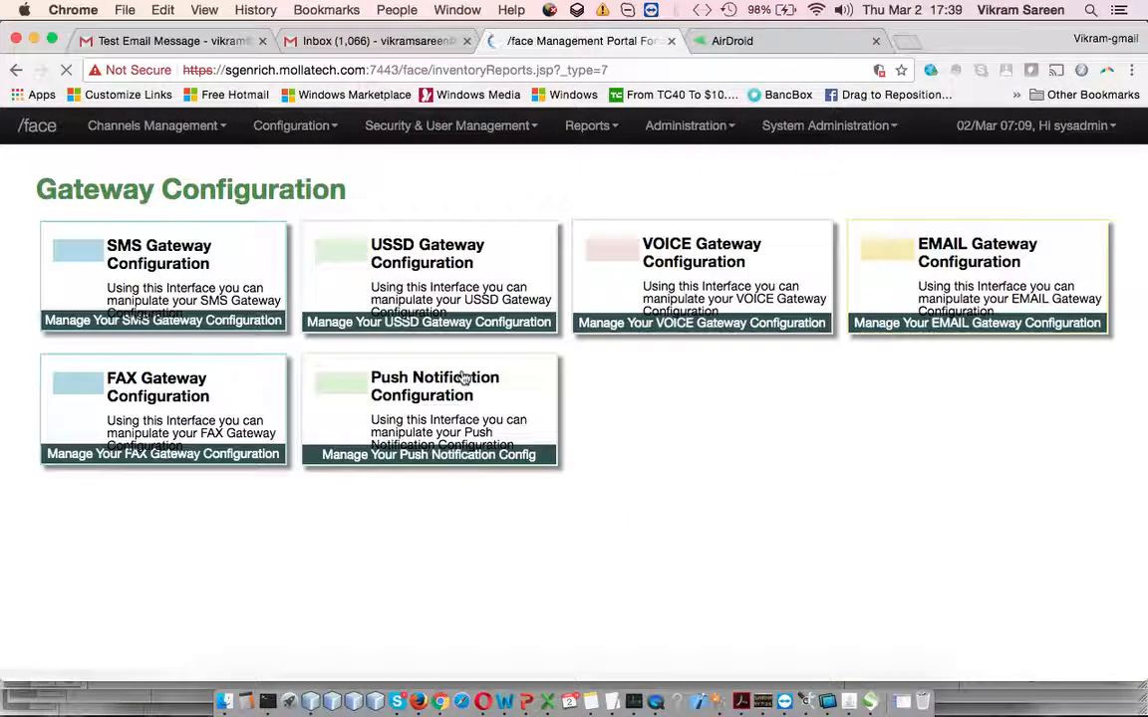
pyautogui.click(185, 399)
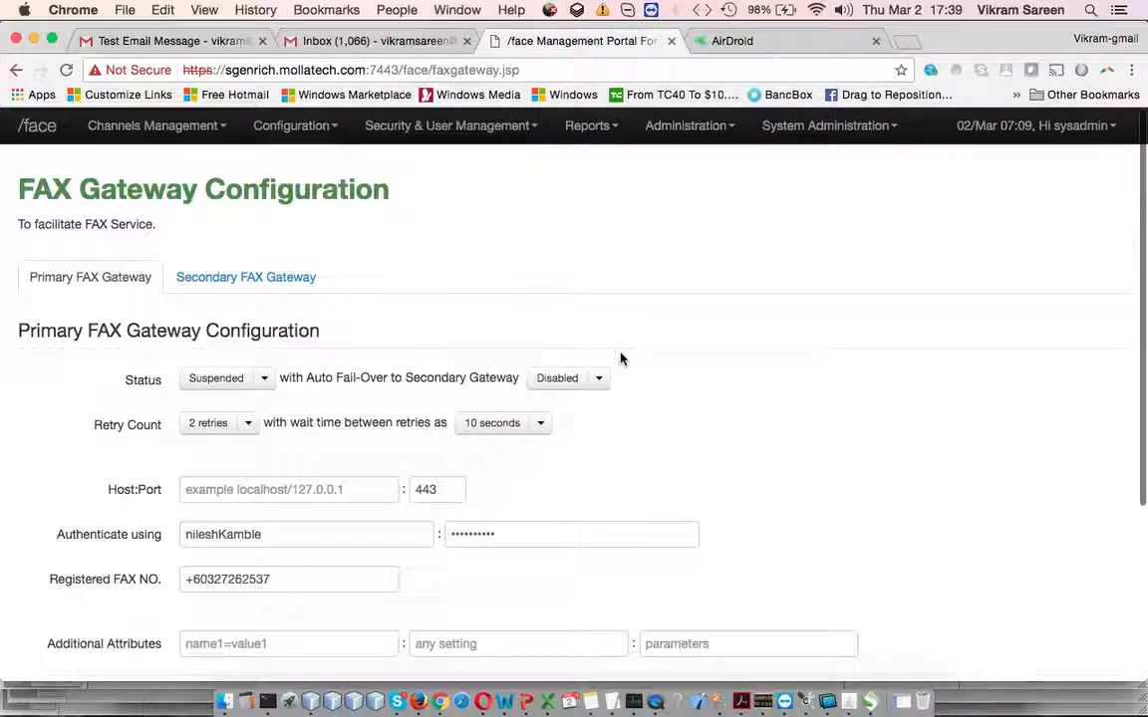
pyautogui.scroll(-5, 620, 358)
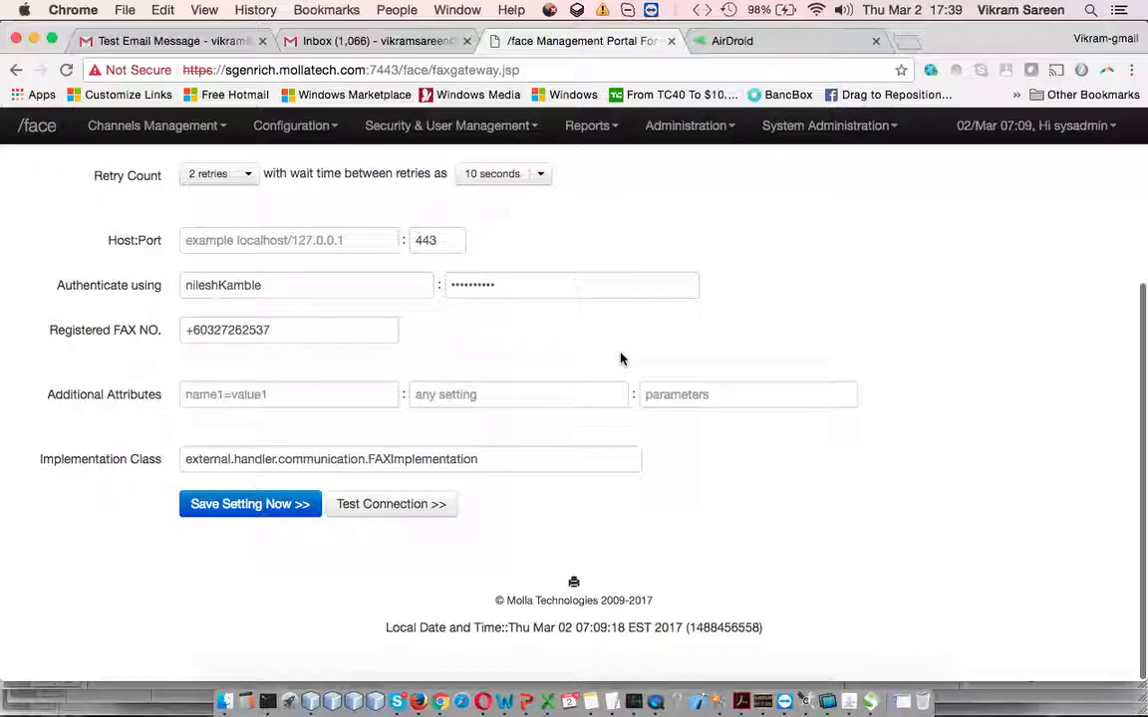
pyautogui.scroll(5, 621, 359)
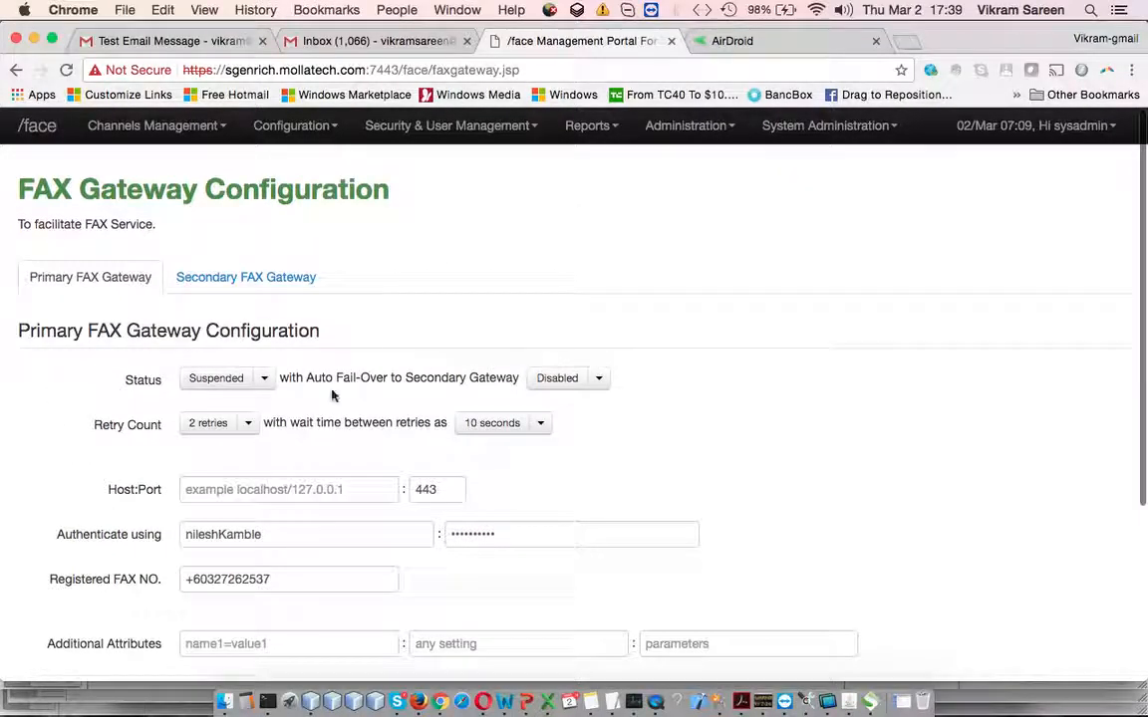
pyautogui.click(268, 384)
pyautogui.click(446, 386)
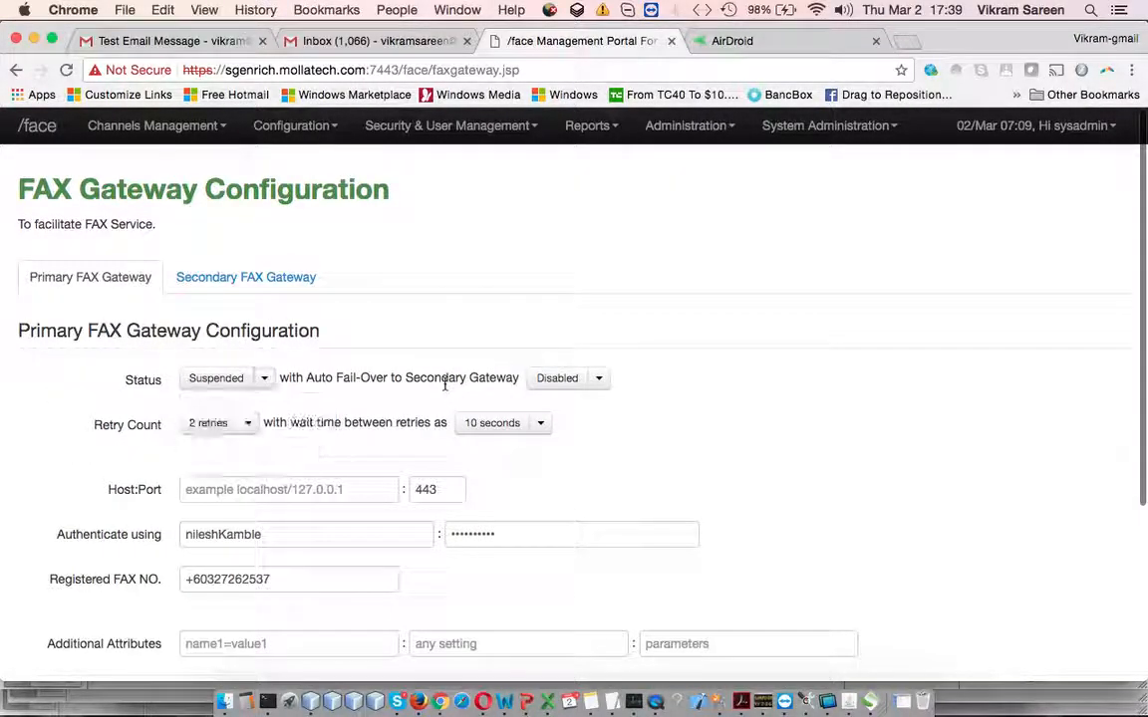
pyautogui.scroll(-3, 459, 471)
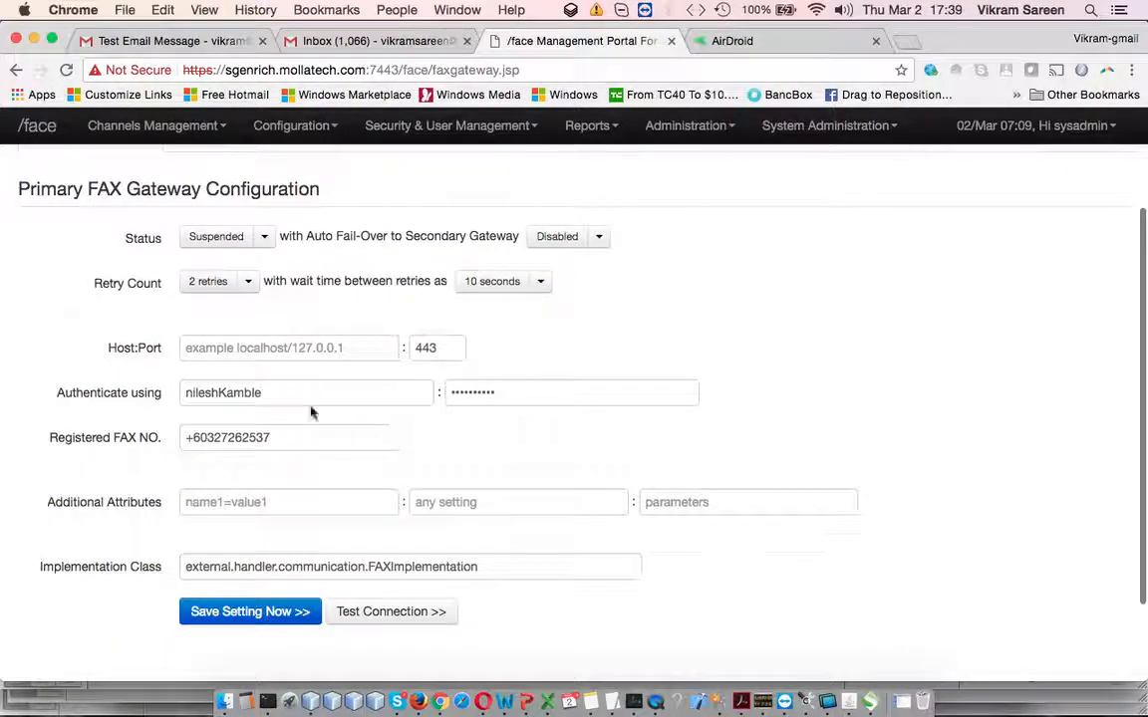
pyautogui.scroll(-2, 328, 428)
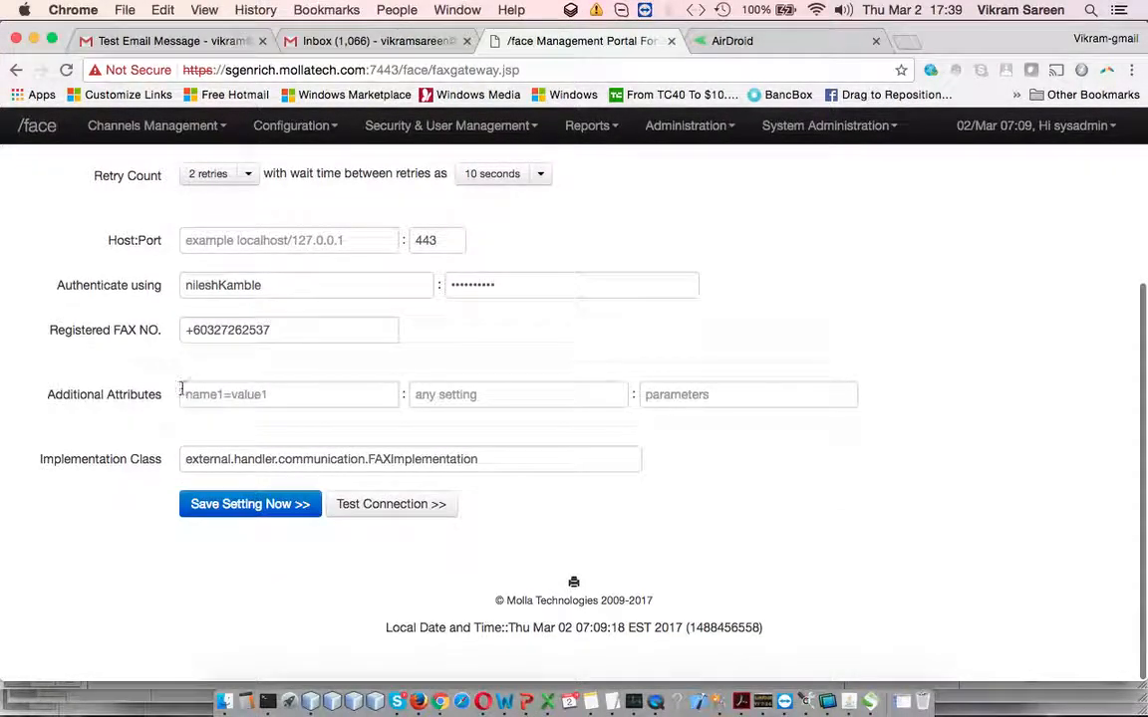
pyautogui.moveTo(189, 458); pyautogui.dragTo(477, 460)
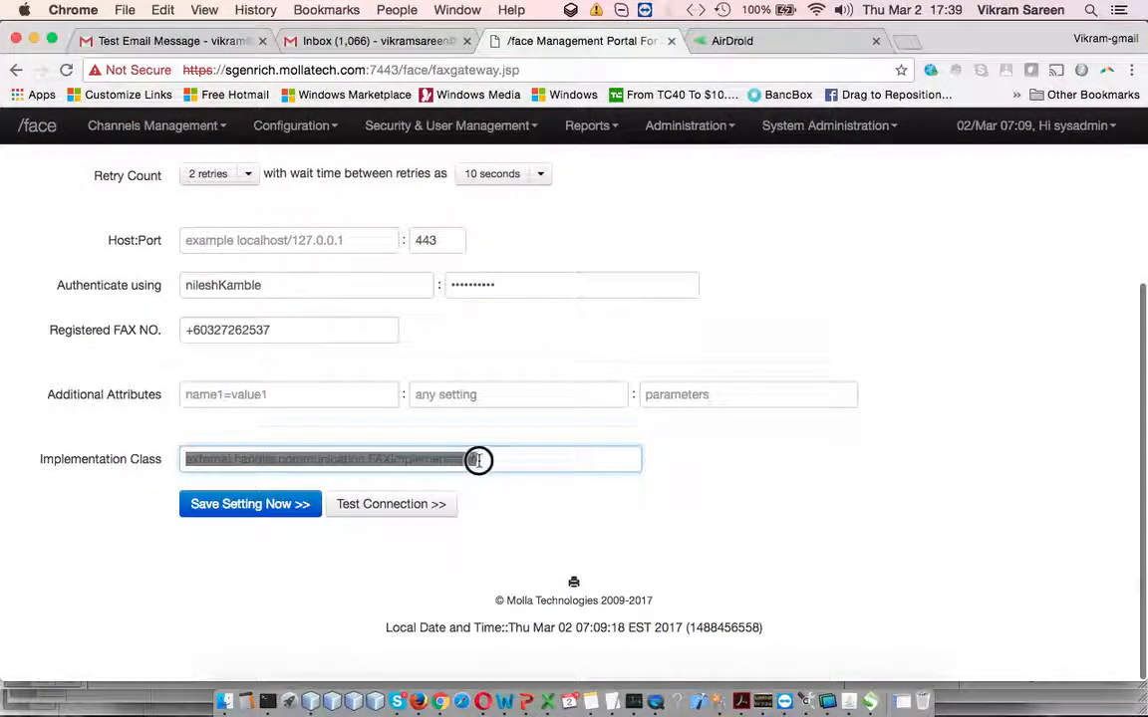
pyautogui.click(479, 461)
pyautogui.scroll(5, 479, 464)
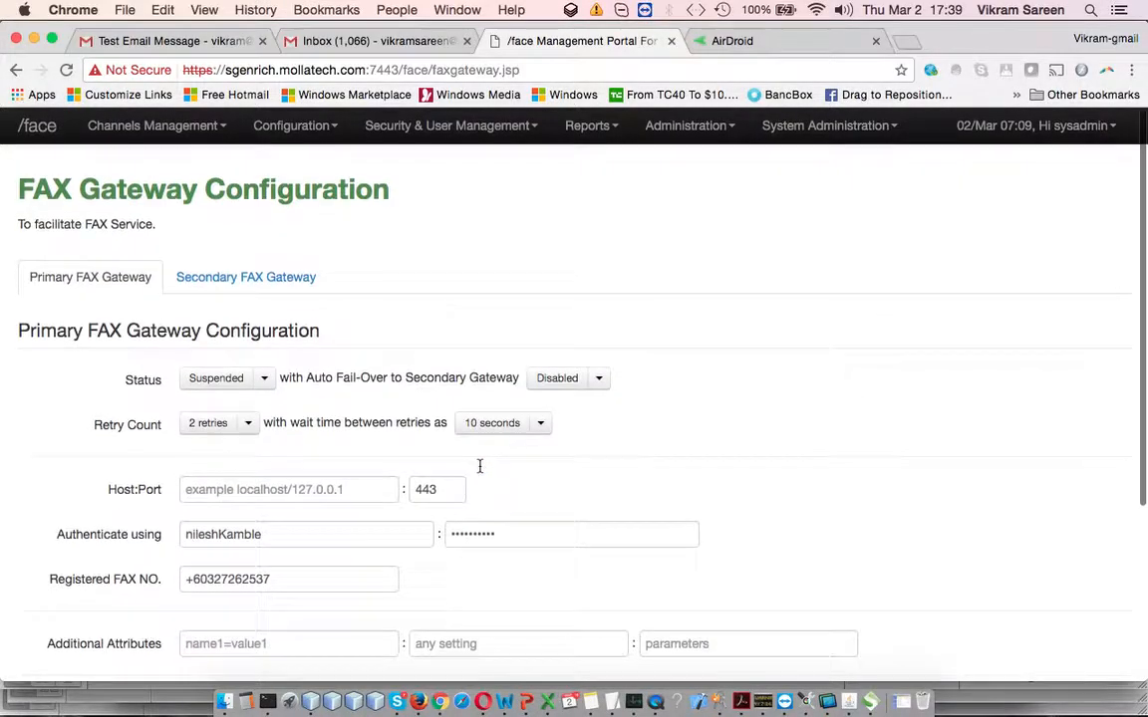
pyautogui.click(289, 286)
# Check the FAX gateway tabs, then open the Push Notification gateway's Android settings
pyautogui.click(138, 275)
pyautogui.click(199, 283)
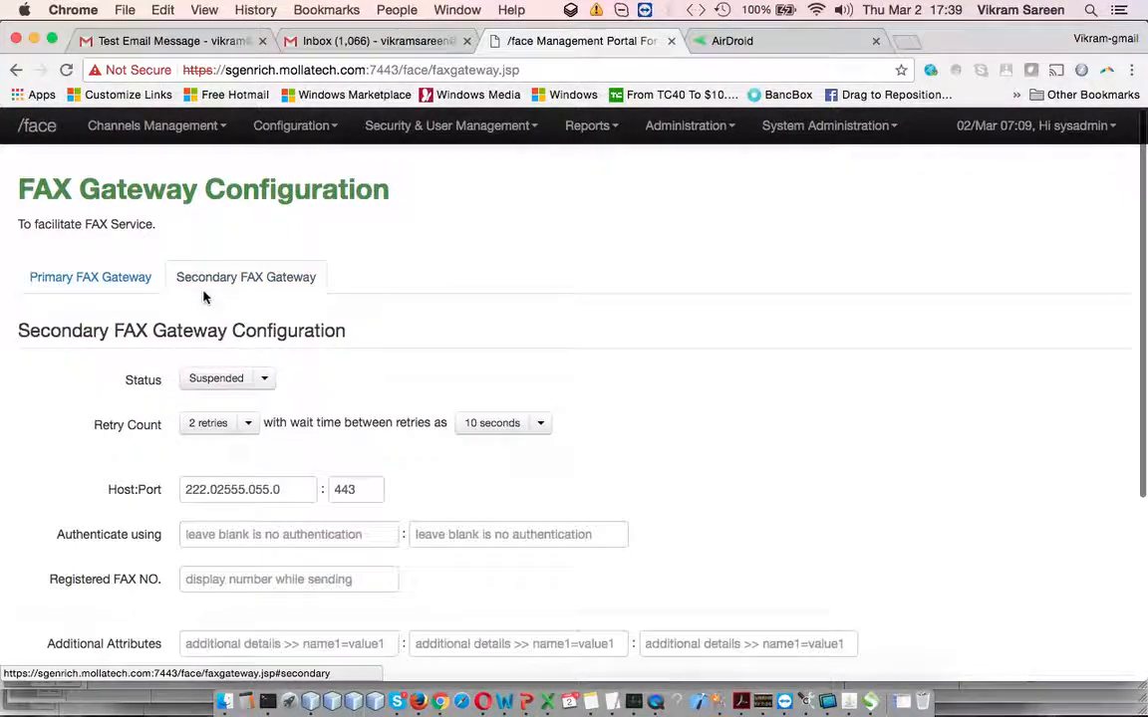
pyautogui.click(435, 127)
pyautogui.click(328, 126)
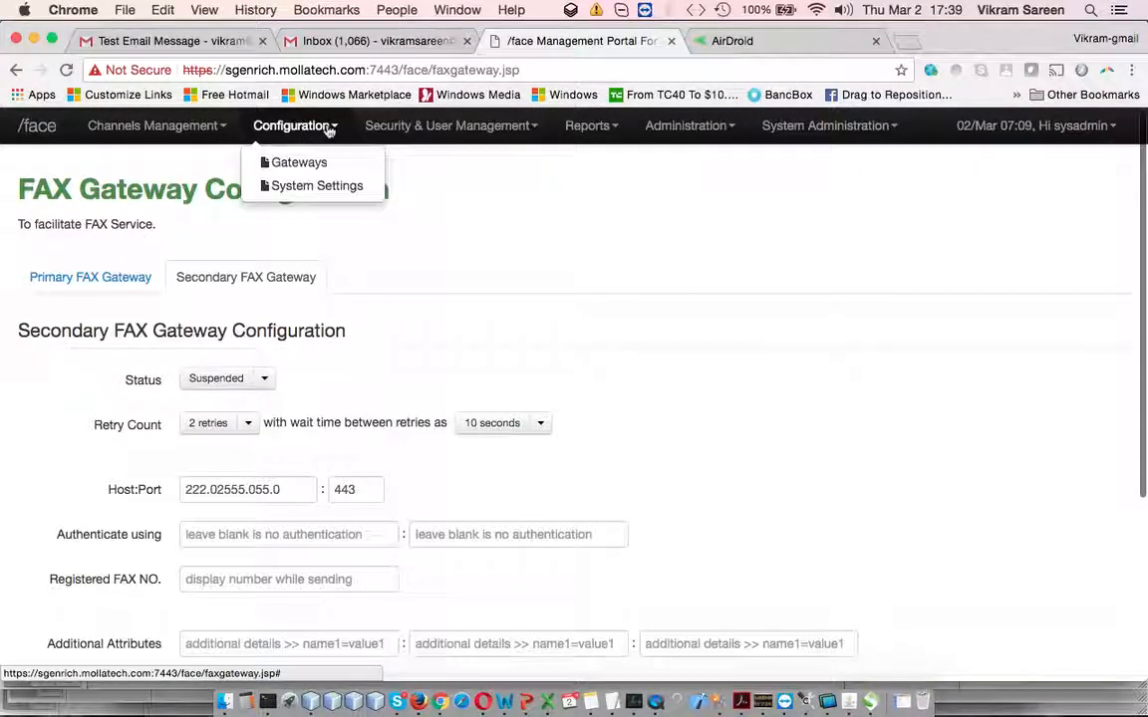
pyautogui.click(337, 162)
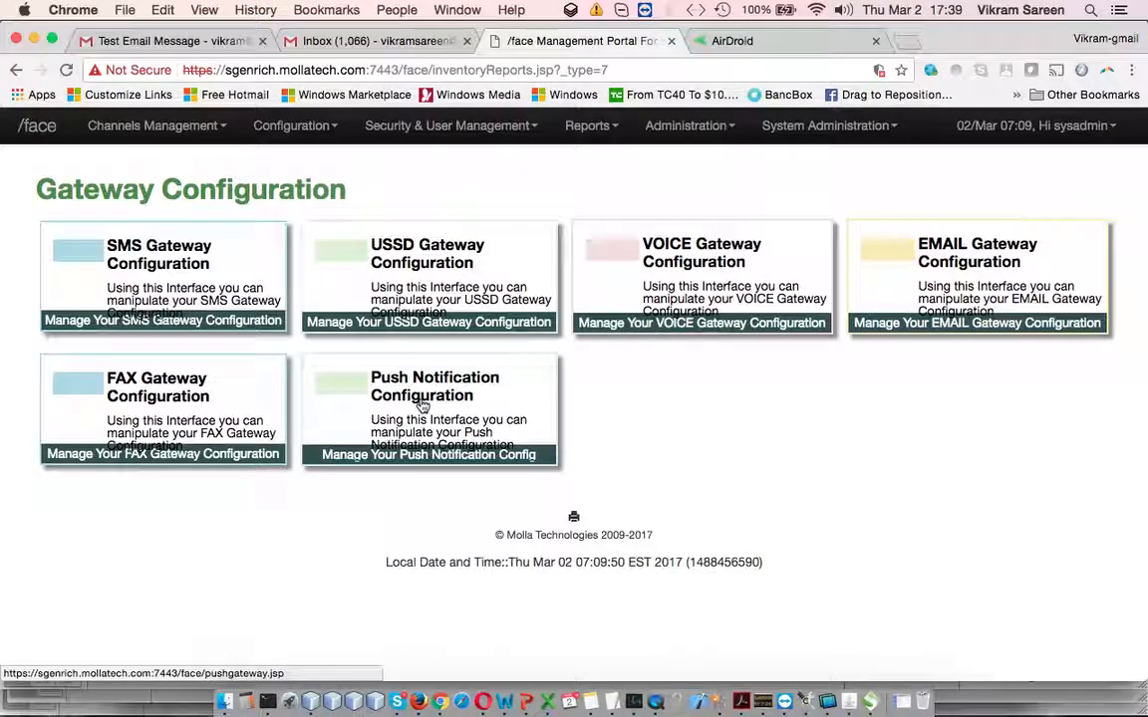
pyautogui.click(423, 407)
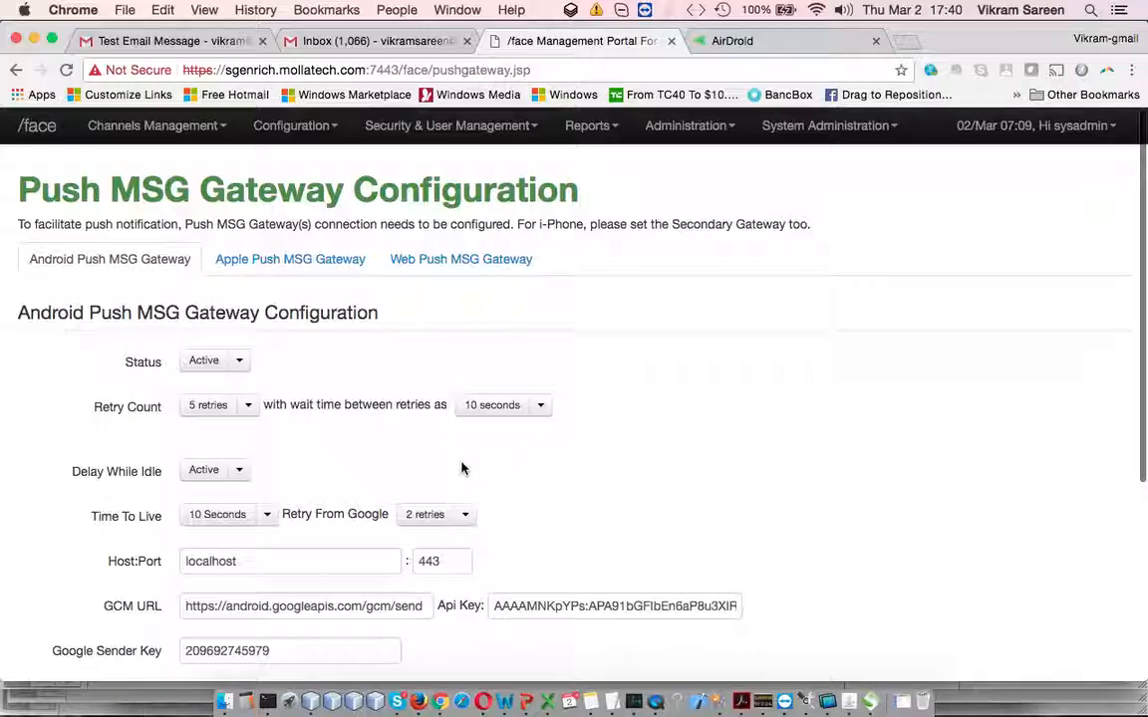
# Look through the Apple Push and Web Push gateway tabs, recheck Android, and finish on Web Push
pyautogui.click(321, 267)
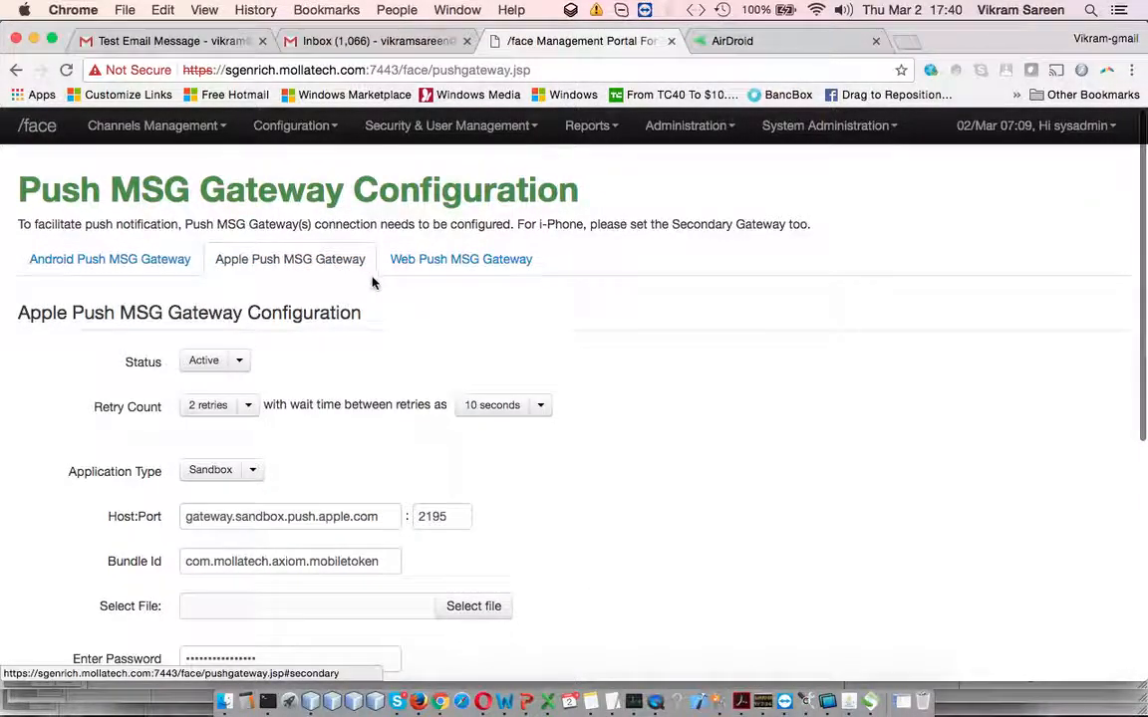
pyautogui.click(454, 259)
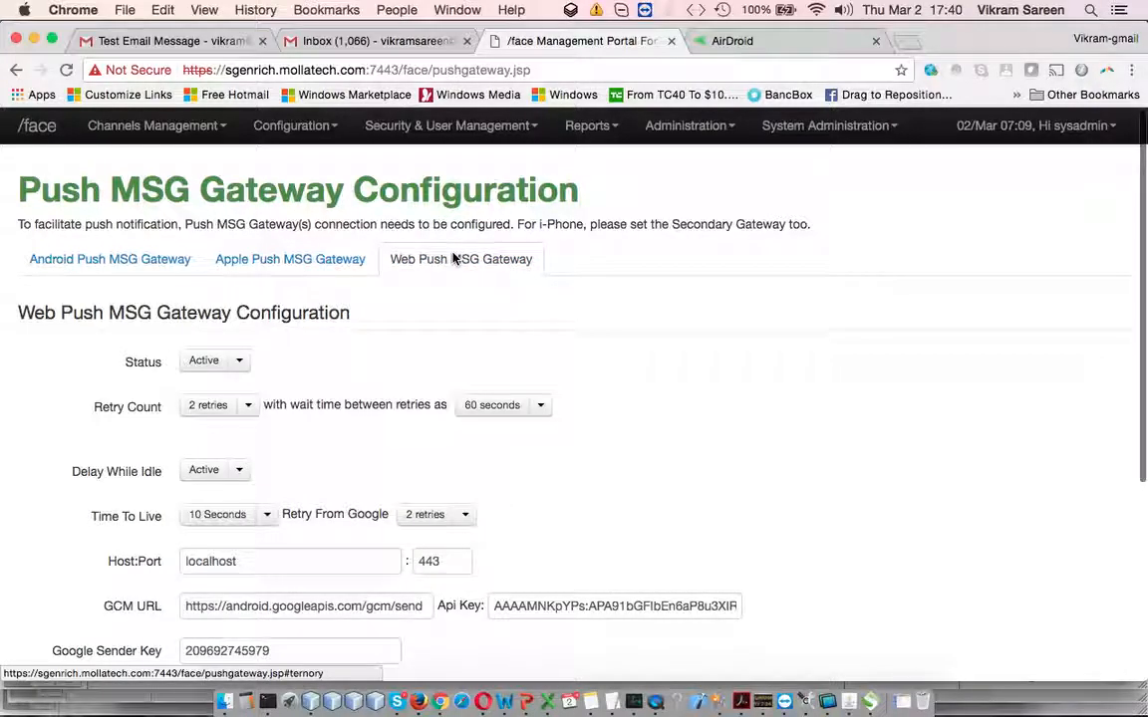
pyautogui.scroll(-1, 543, 375)
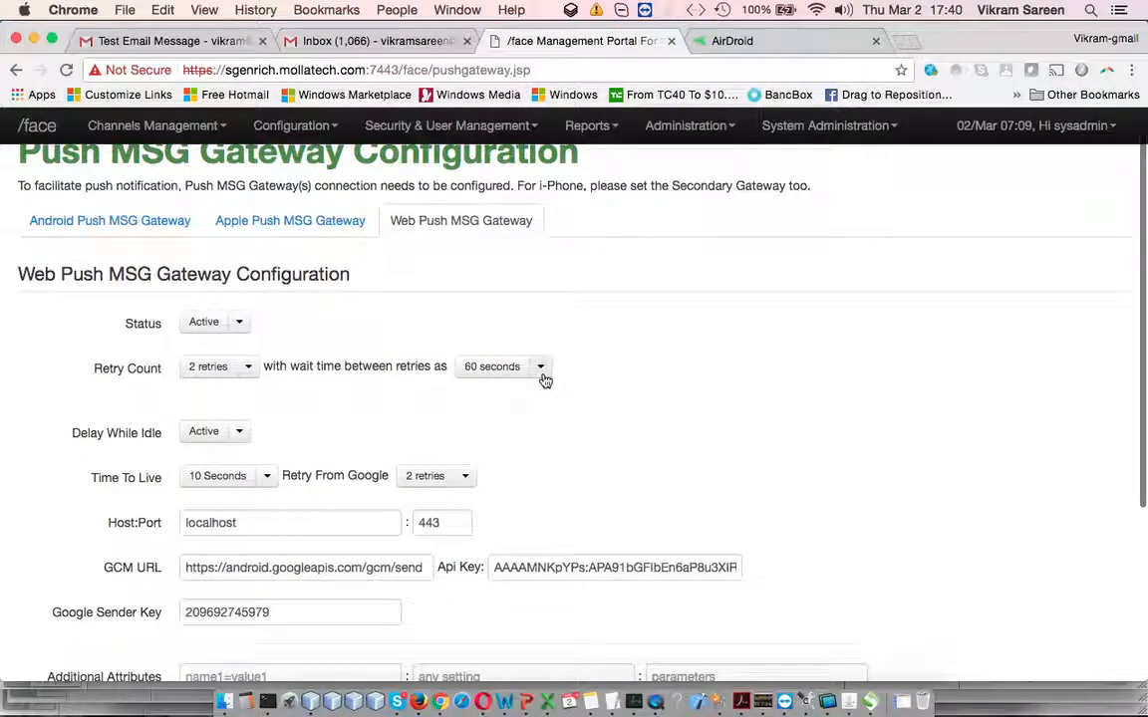
pyautogui.scroll(1, 544, 379)
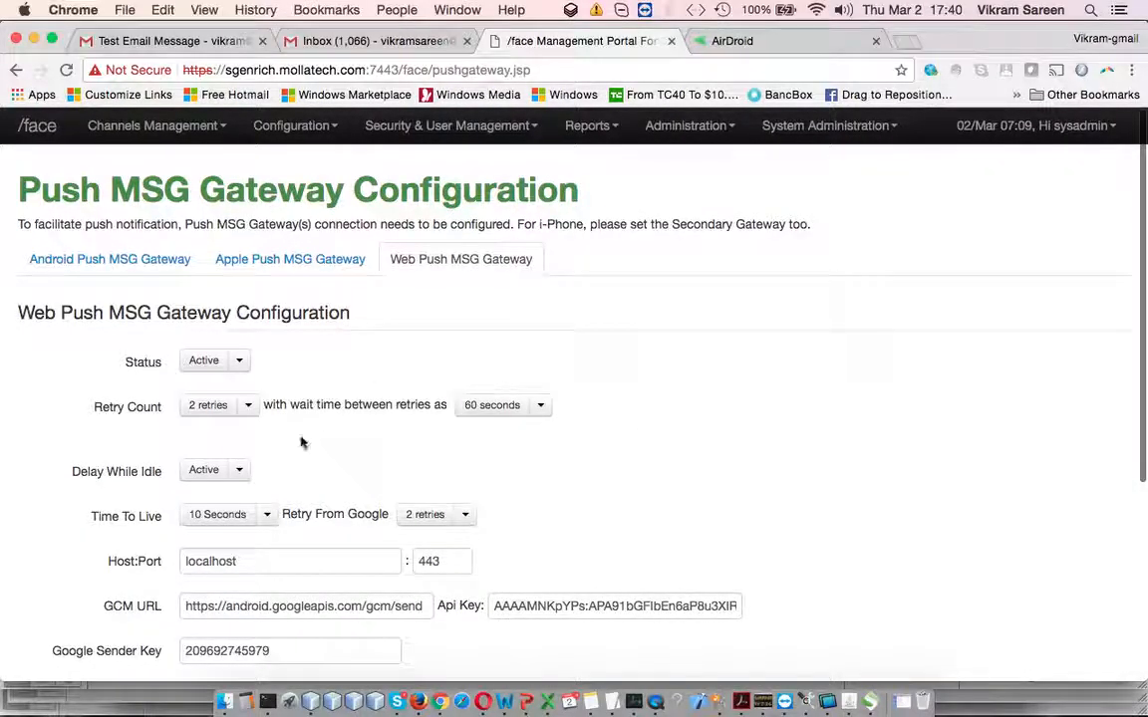
pyautogui.scroll(-3, 399, 478)
pyautogui.scroll(3, 452, 492)
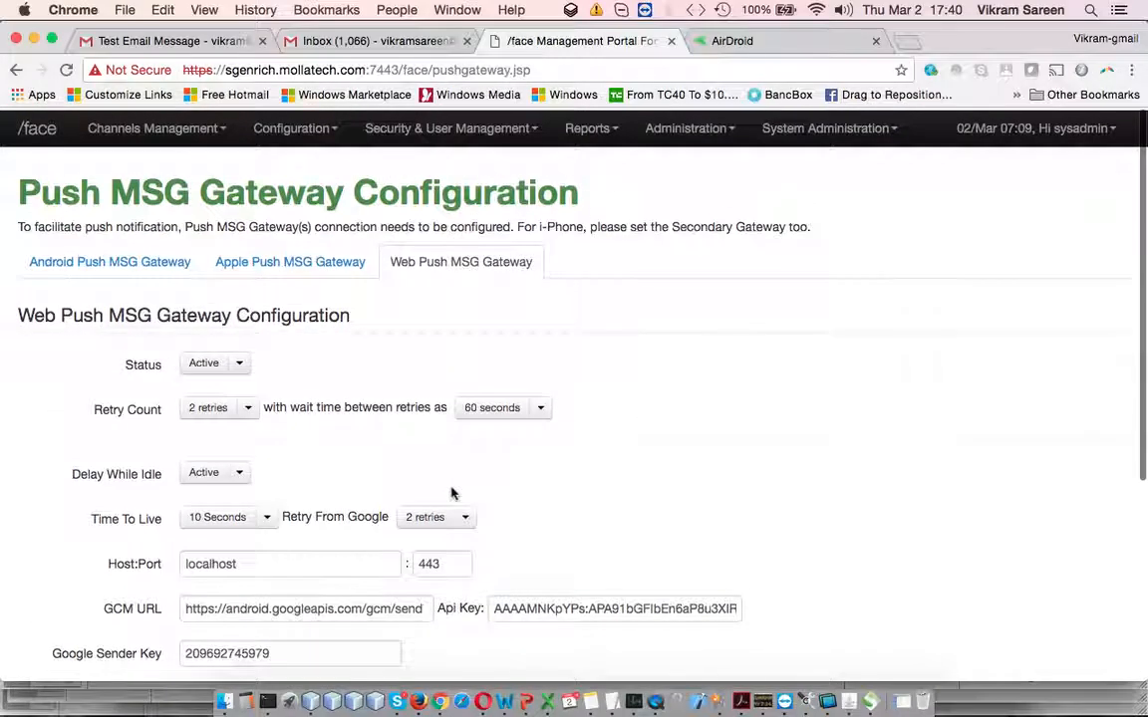
pyautogui.click(88, 264)
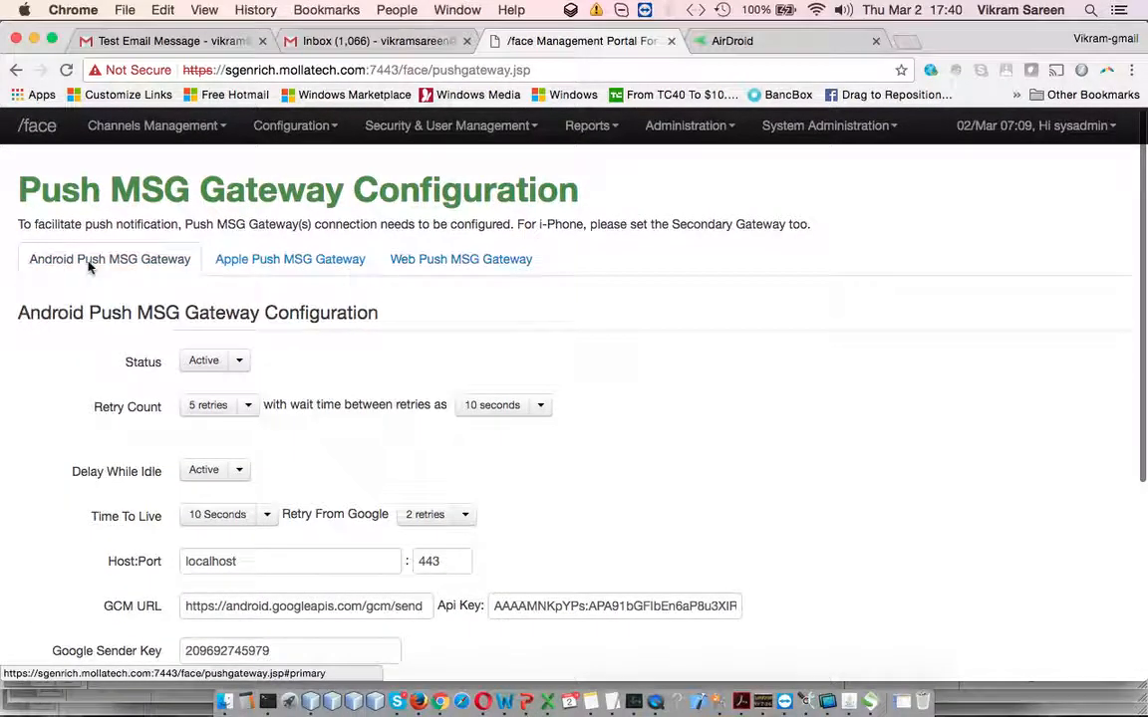
pyautogui.click(486, 260)
pyautogui.scroll(-1, 564, 353)
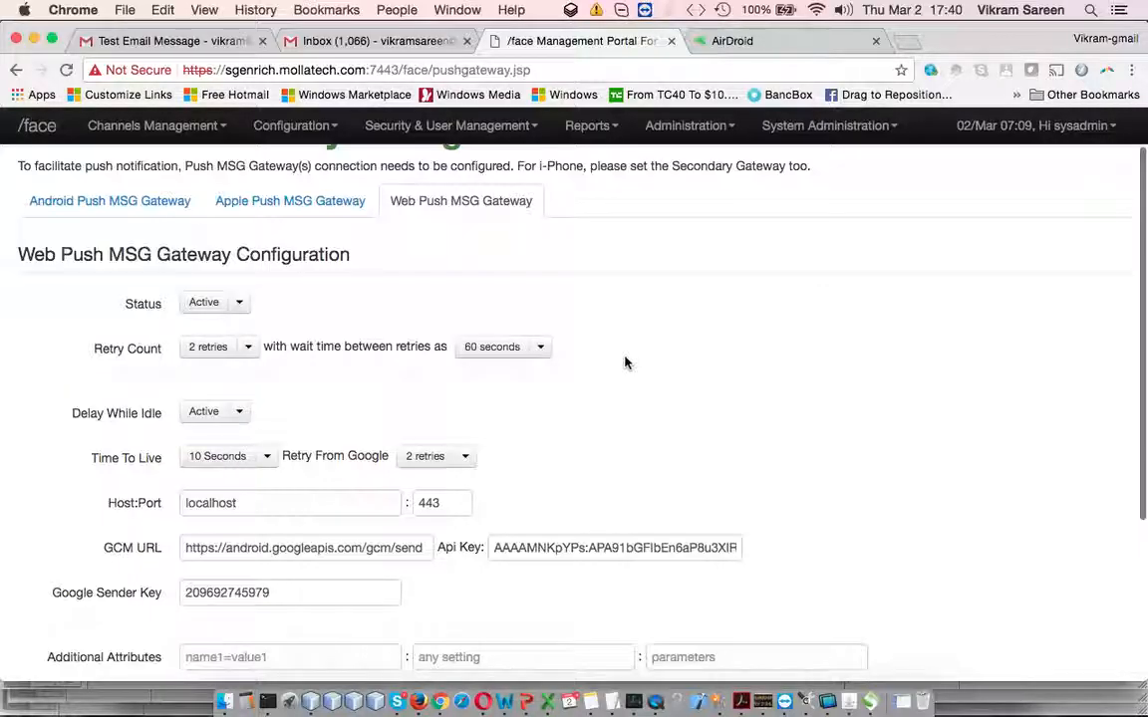
pyautogui.scroll(-1, 644, 356)
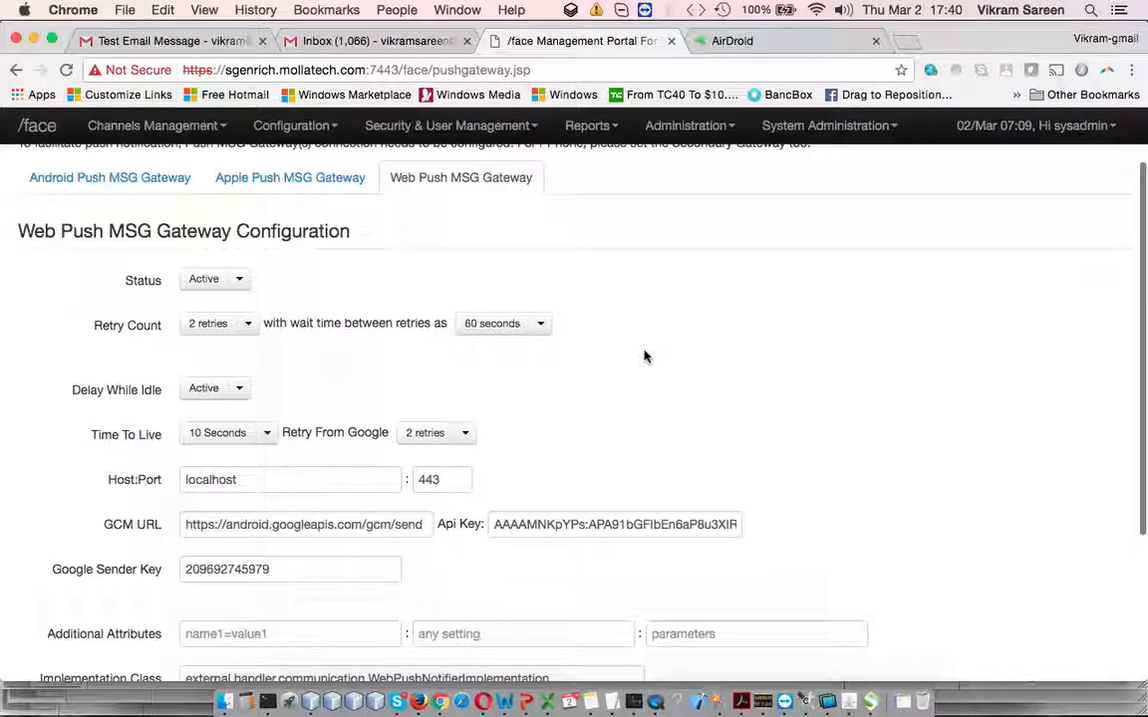
pyautogui.click(239, 282)
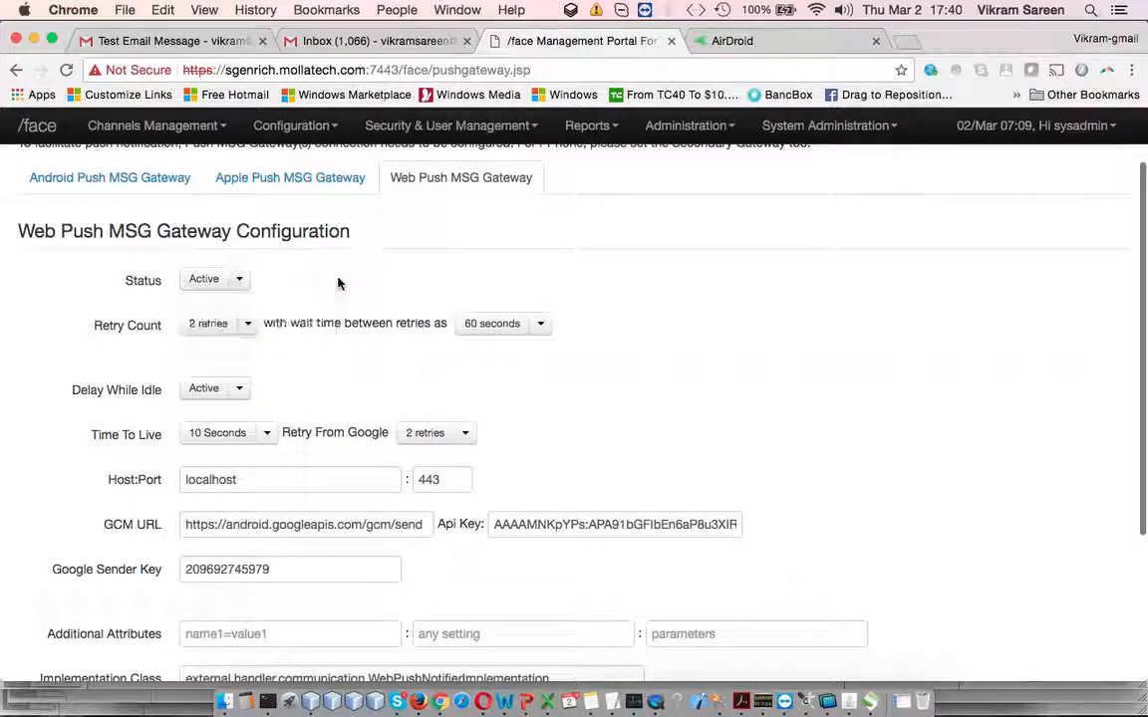
pyautogui.click(253, 326)
pyautogui.click(465, 389)
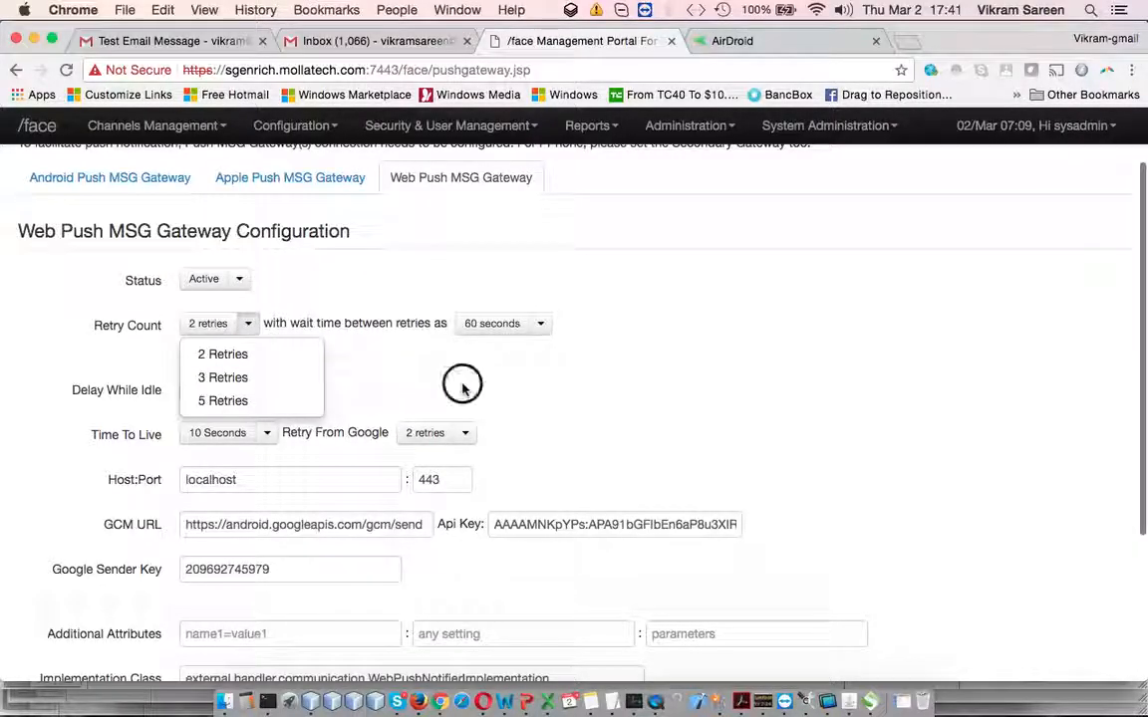
pyautogui.scroll(-2, 237, 385)
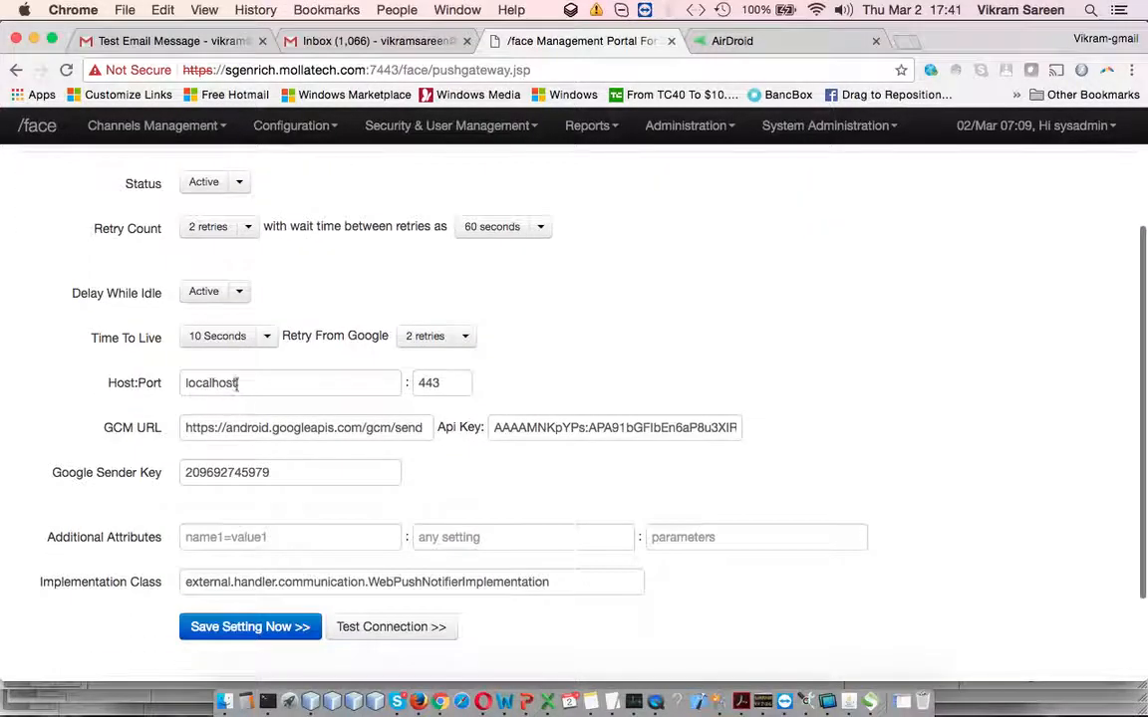
pyautogui.click(238, 293)
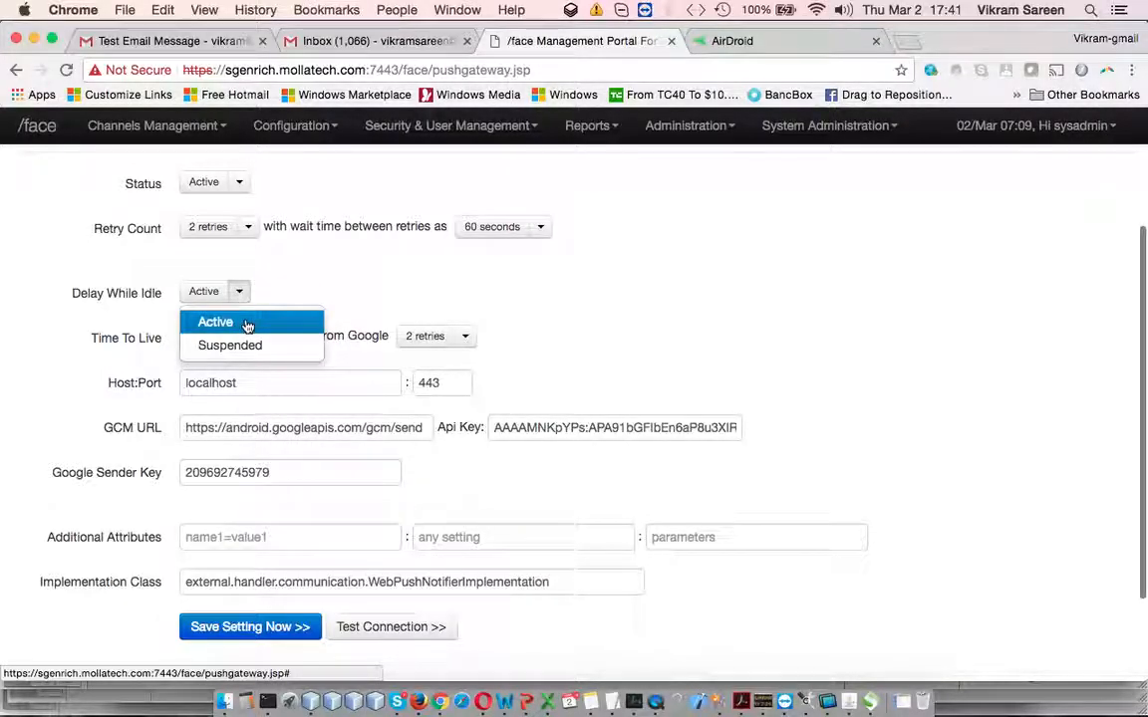
pyautogui.click(420, 276)
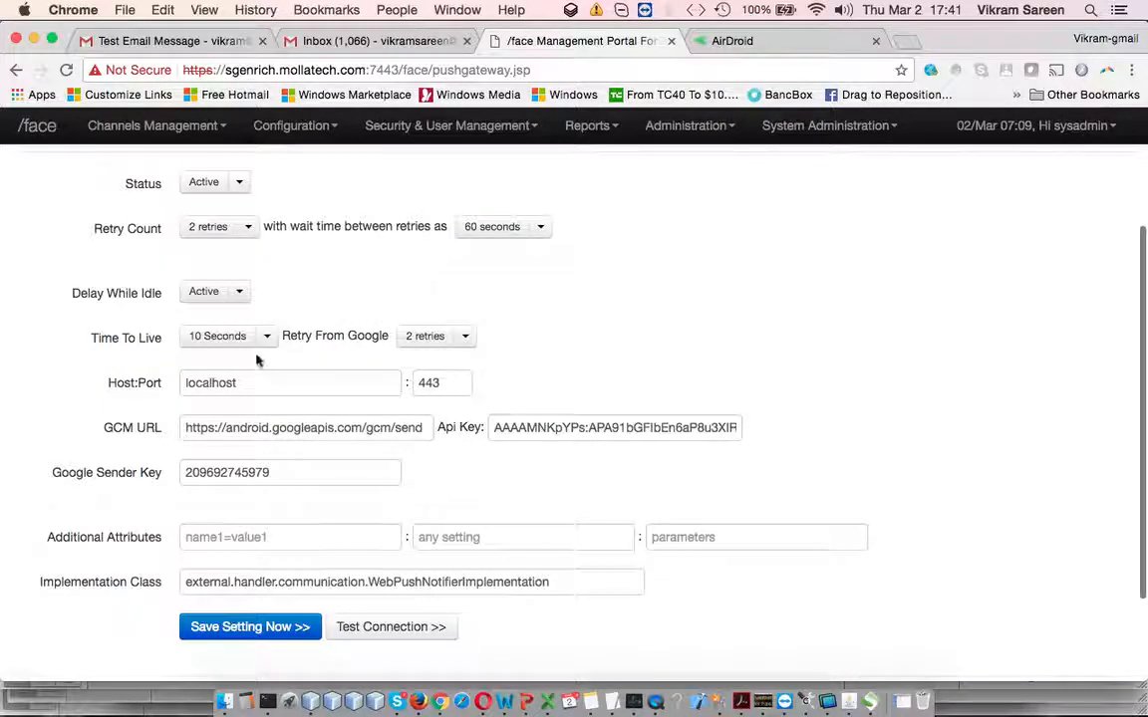
pyautogui.click(268, 344)
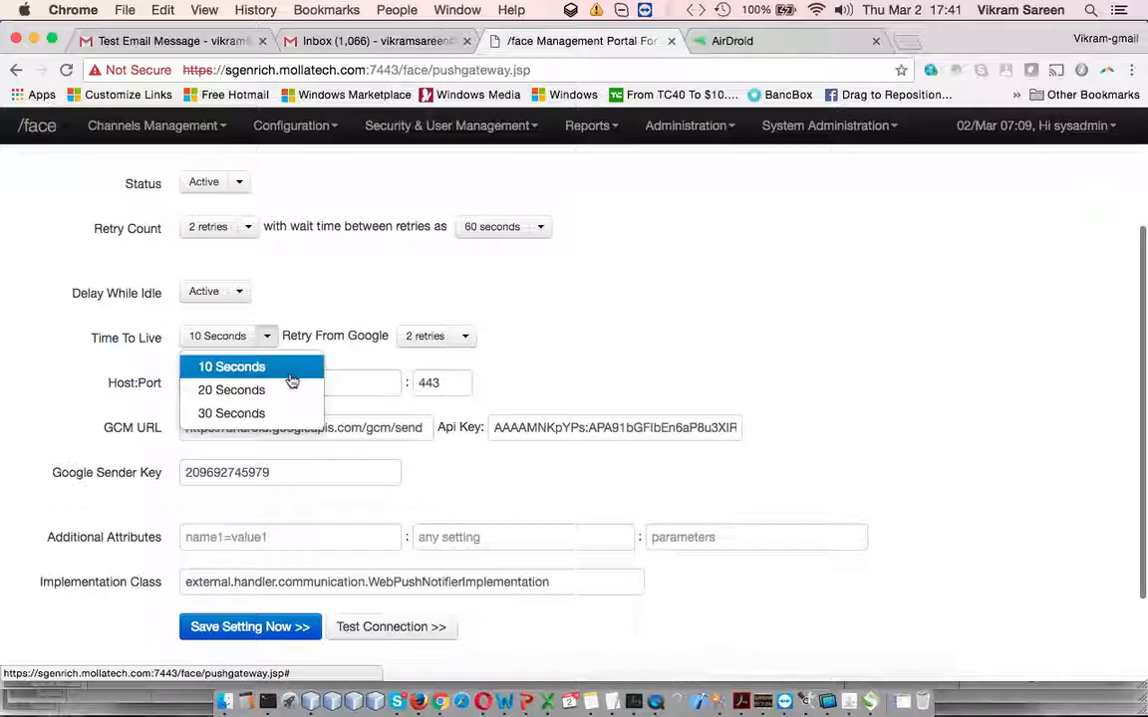
pyautogui.click(292, 377)
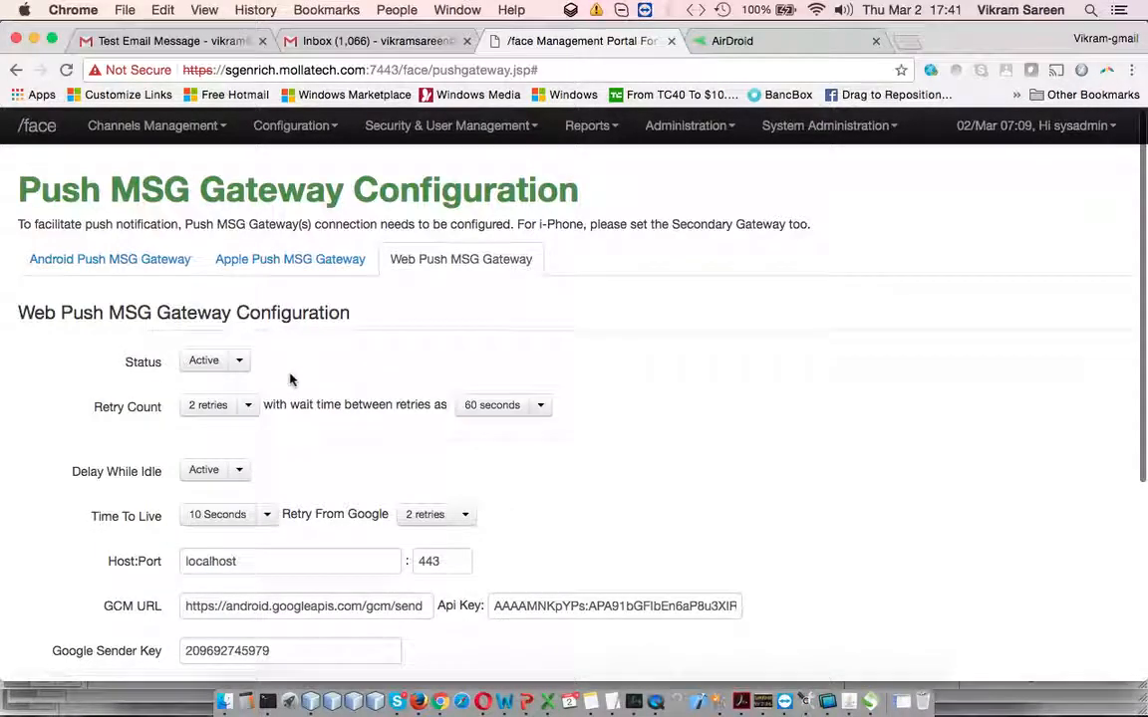
pyautogui.scroll(-3, 312, 427)
pyautogui.click(267, 406)
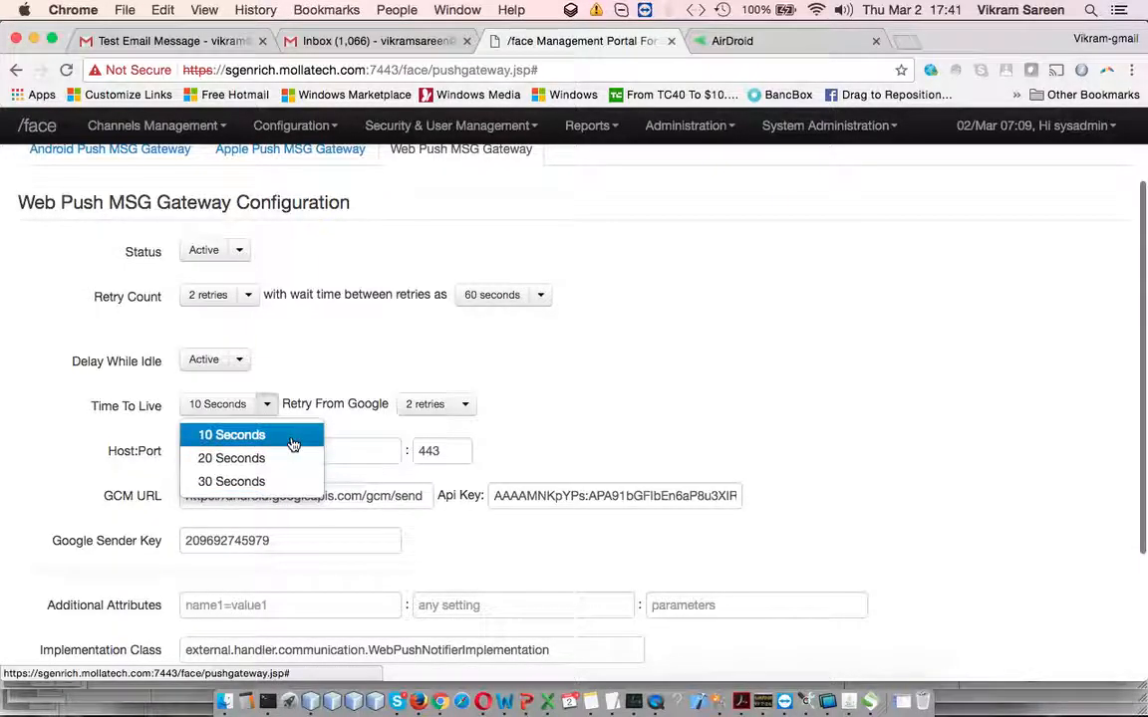
pyautogui.click(473, 351)
pyautogui.click(464, 404)
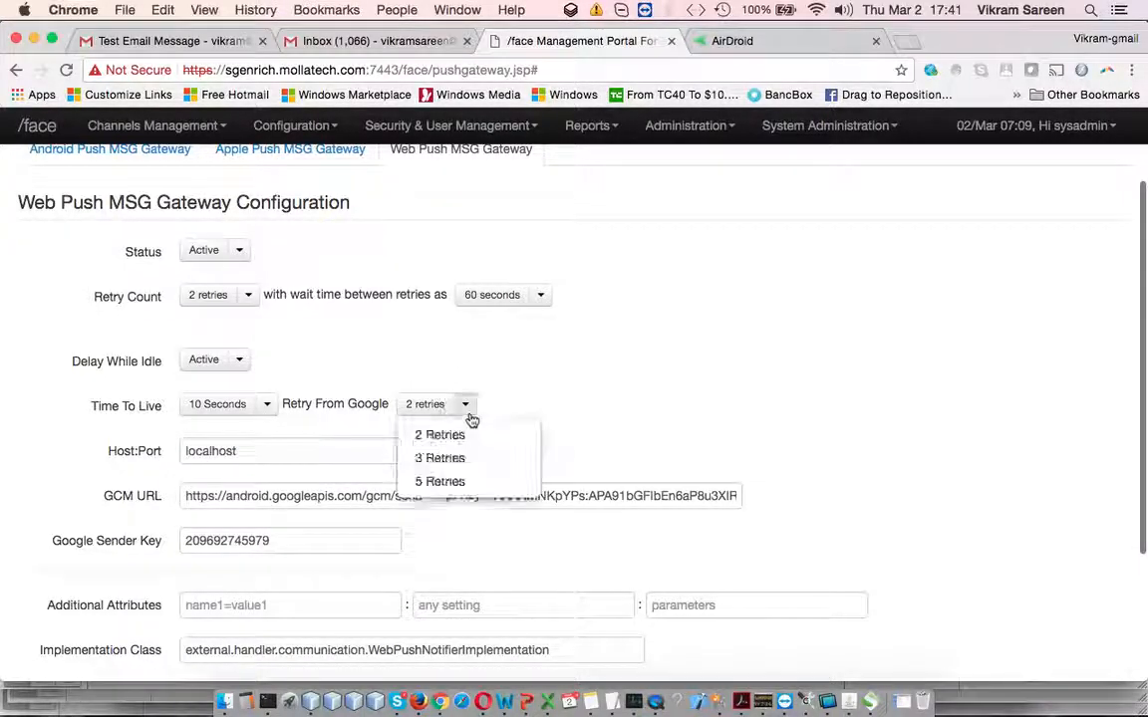
pyautogui.click(592, 401)
pyautogui.scroll(-2, 593, 401)
pyautogui.moveTo(295, 368); pyautogui.dragTo(425, 366)
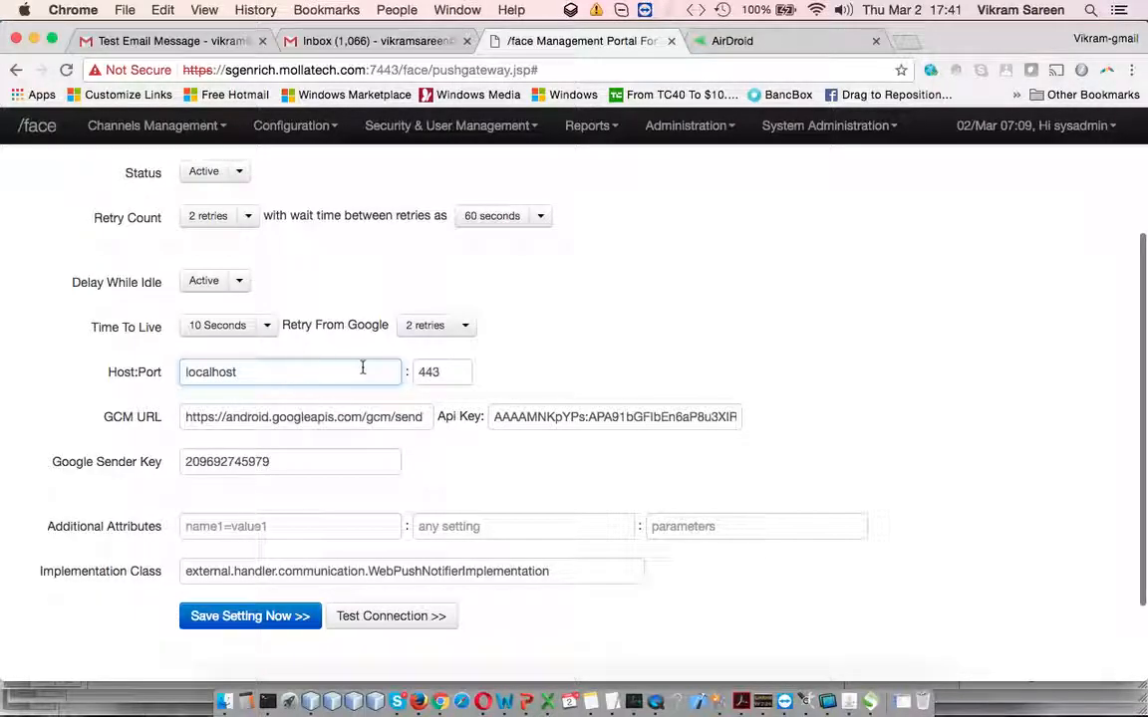
pyautogui.moveTo(189, 417); pyautogui.dragTo(448, 417)
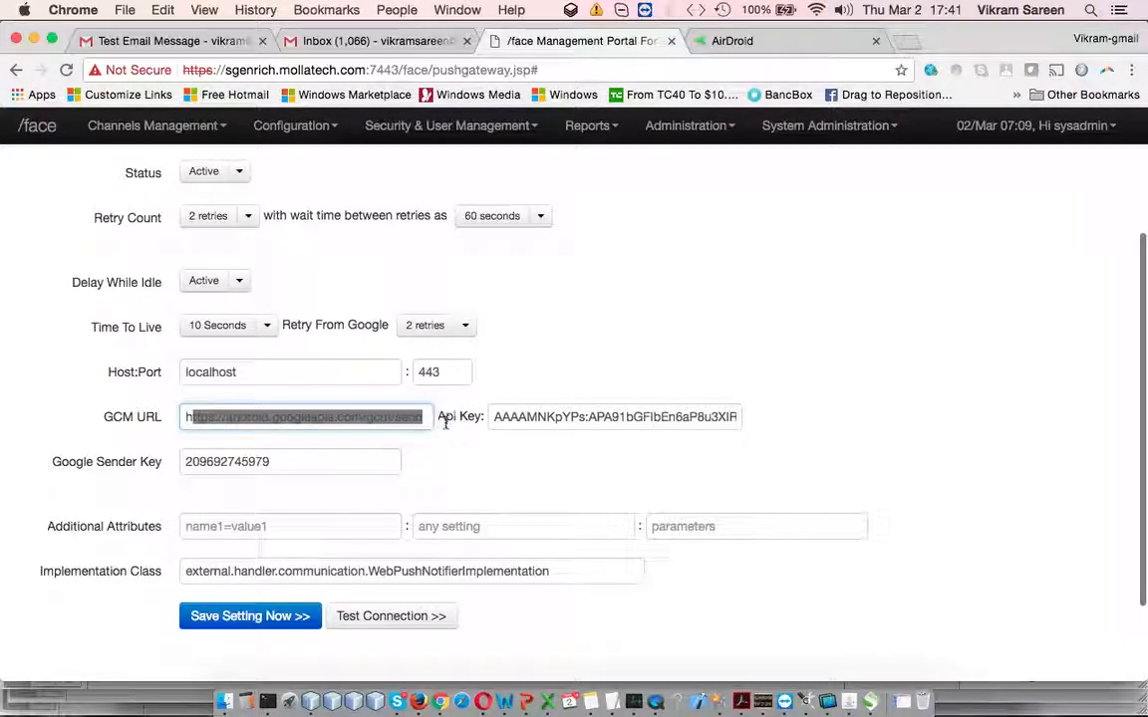
pyautogui.tripleClick(526, 414)
pyautogui.click(663, 450)
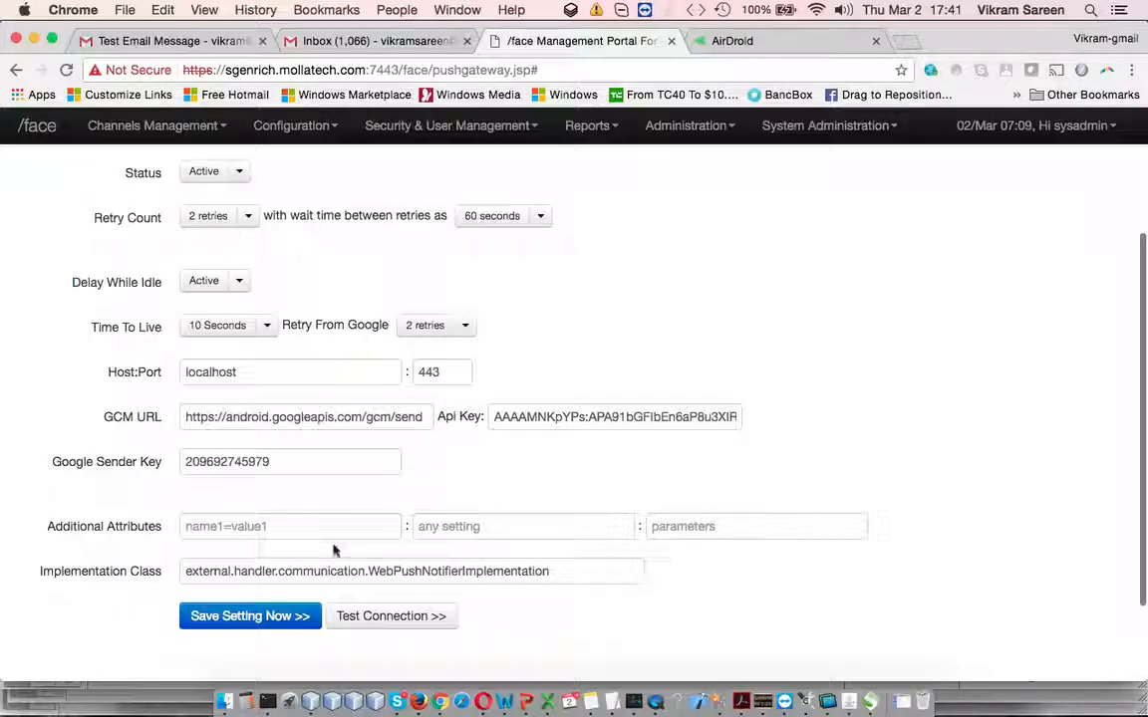
pyautogui.doubleClick(241, 461)
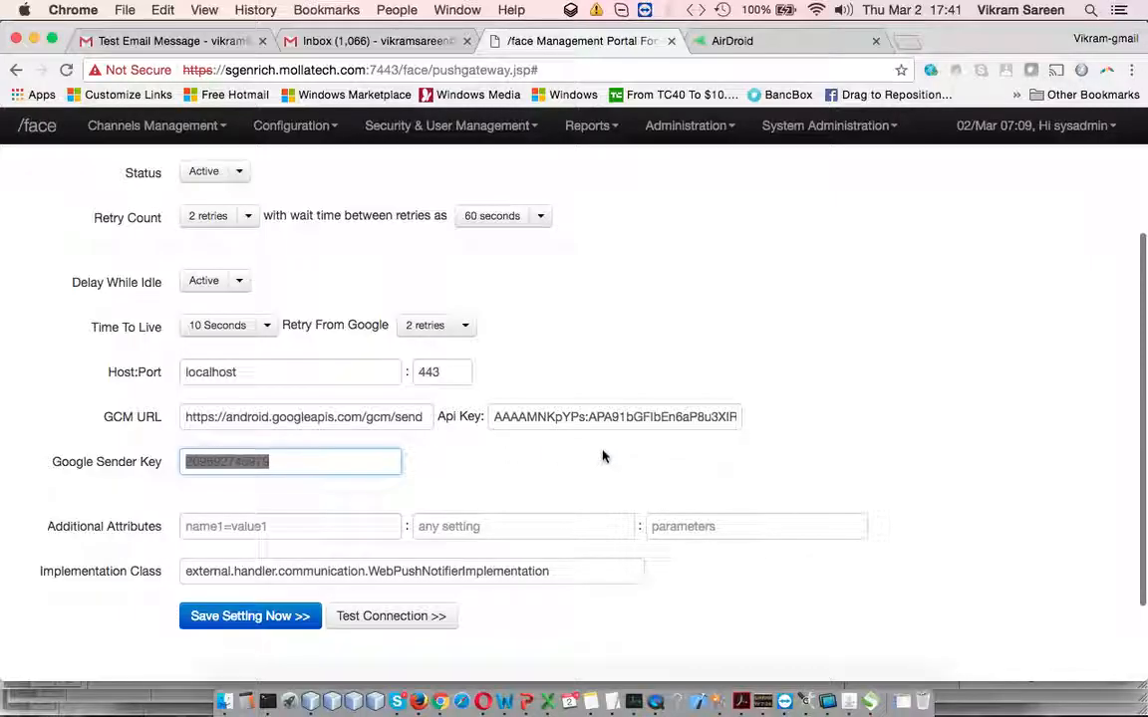
pyautogui.click(468, 490)
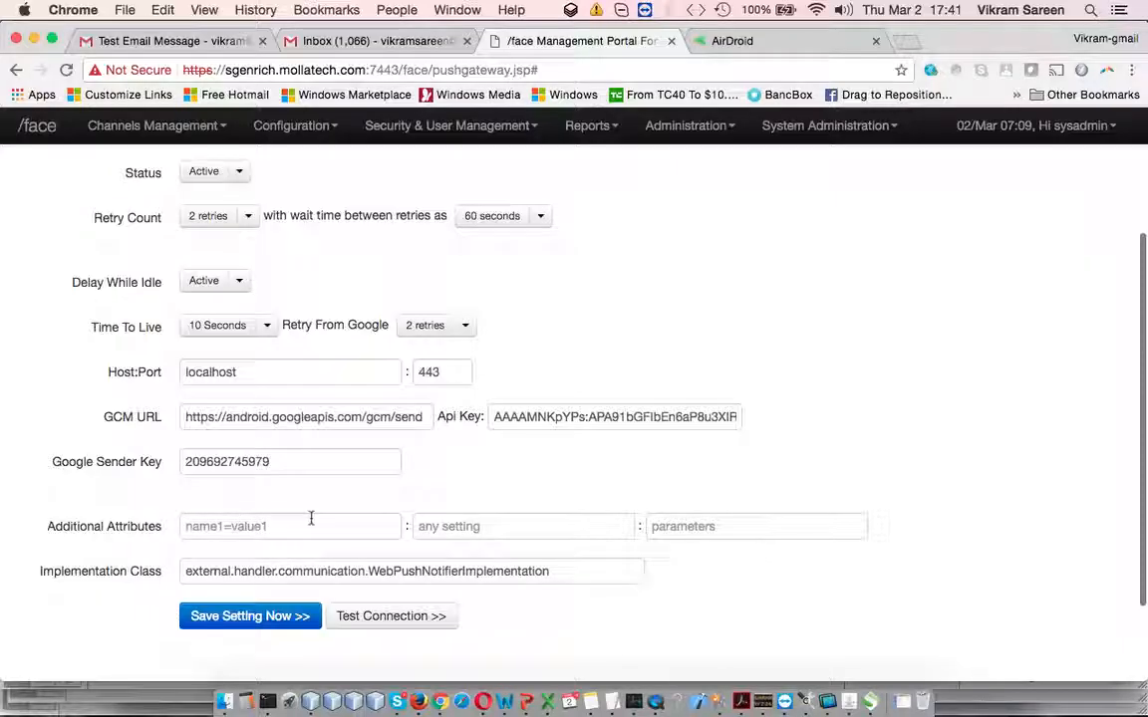
pyautogui.scroll(-2, 436, 481)
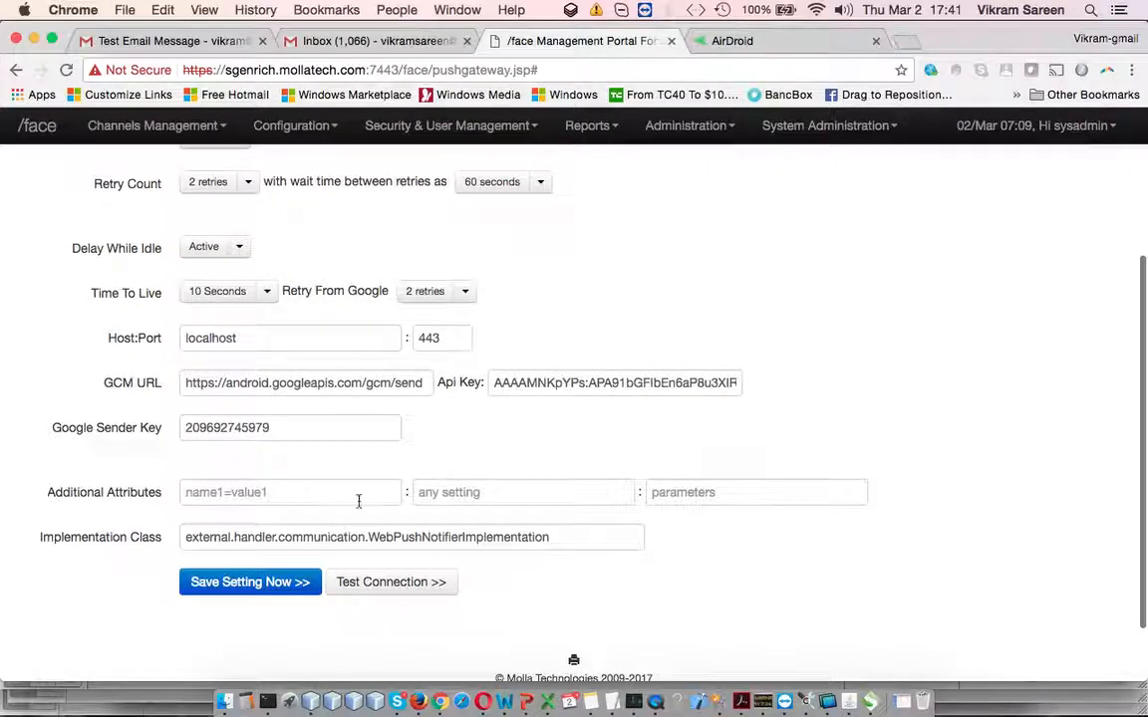
pyautogui.doubleClick(505, 535)
pyautogui.click(580, 544)
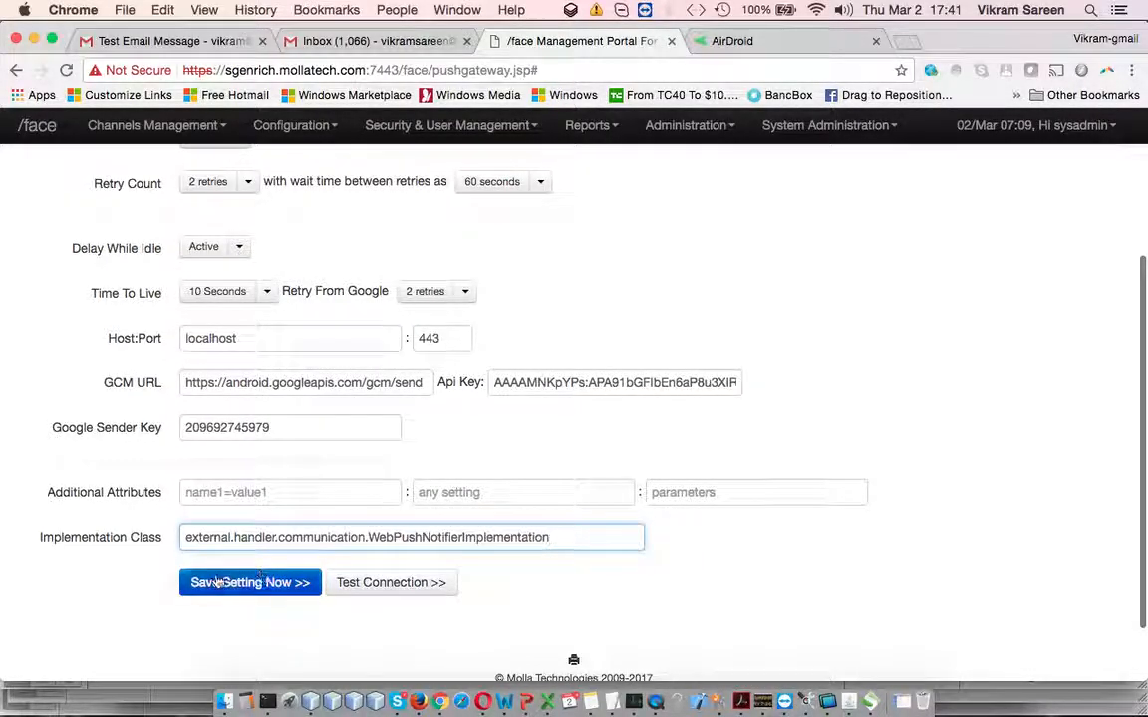
pyautogui.moveTo(210, 538); pyautogui.dragTo(503, 541)
pyautogui.click(525, 538)
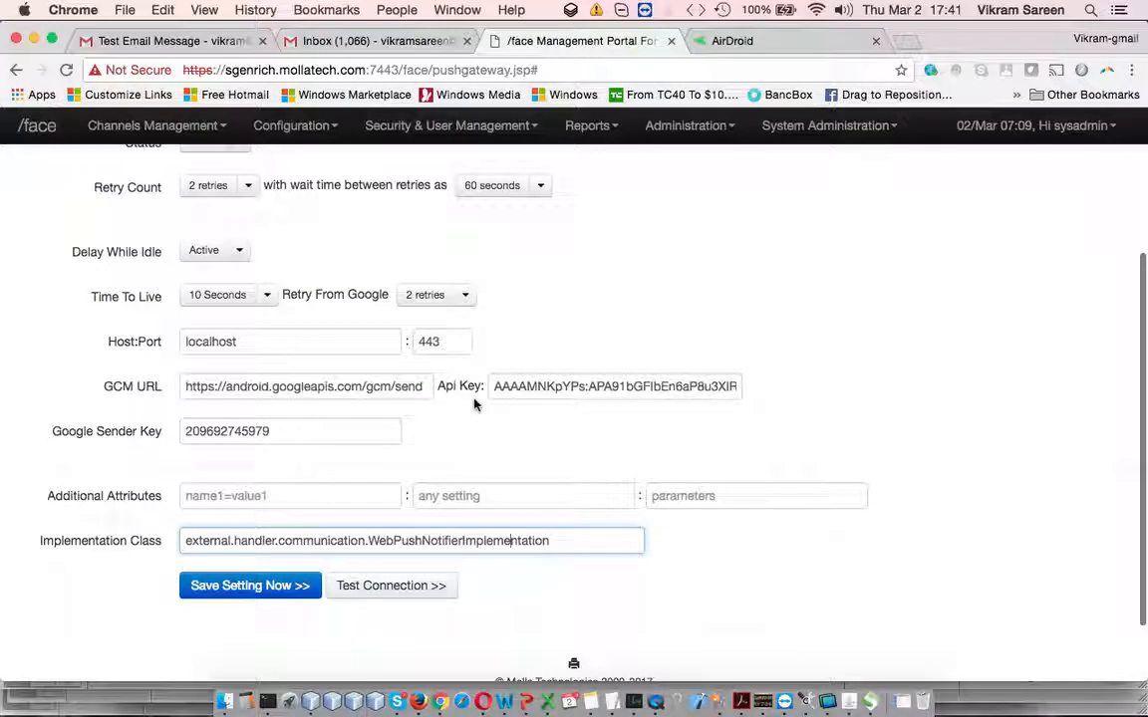
pyautogui.scroll(2, 475, 405)
pyautogui.scroll(2, 473, 404)
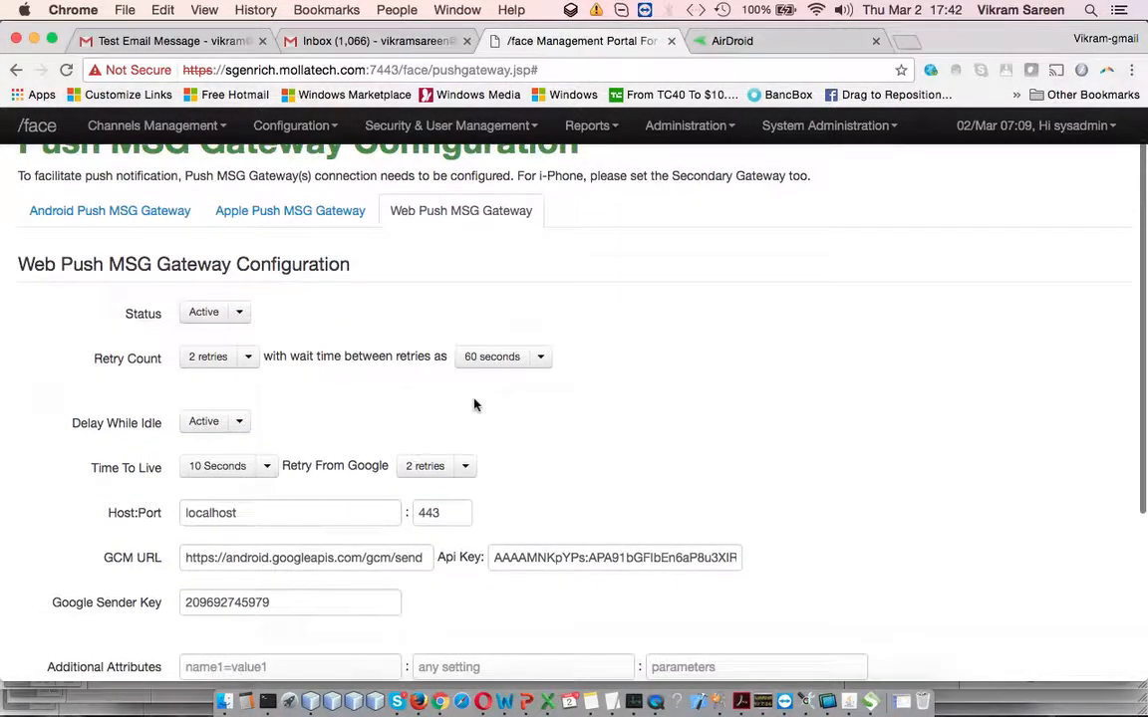
pyautogui.scroll(-1, 489, 423)
pyautogui.tripleClick(533, 528)
pyautogui.click(574, 576)
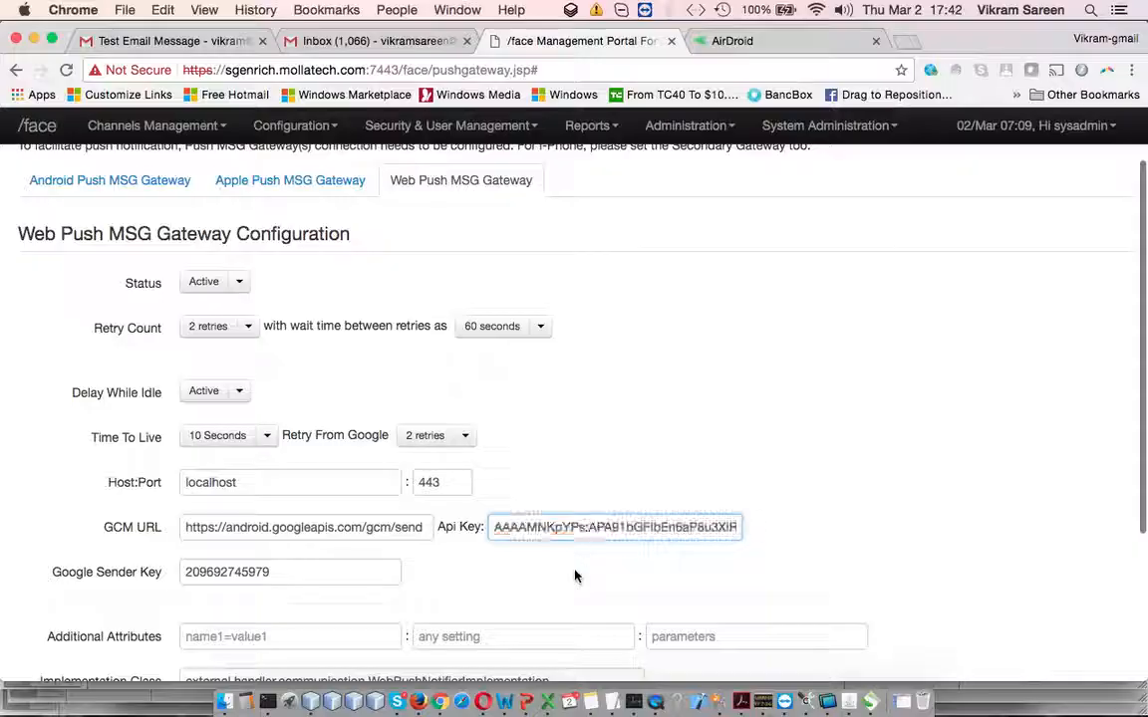
pyautogui.tripleClick(257, 572)
pyautogui.click(594, 463)
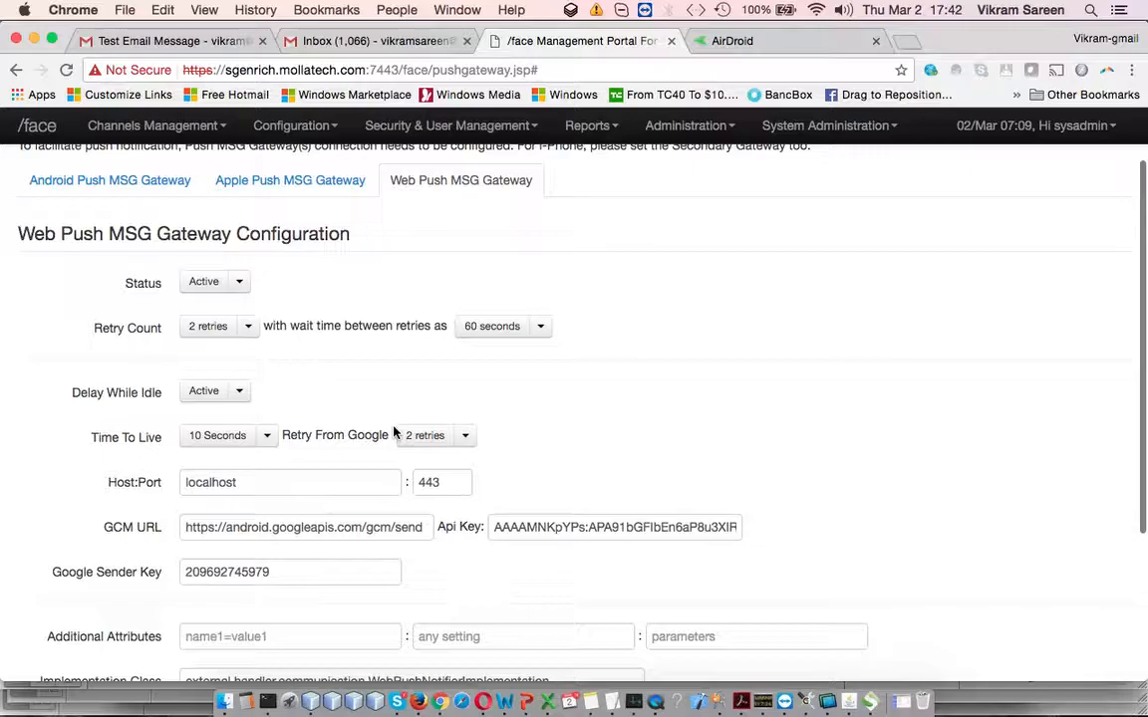
pyautogui.scroll(2, 289, 297)
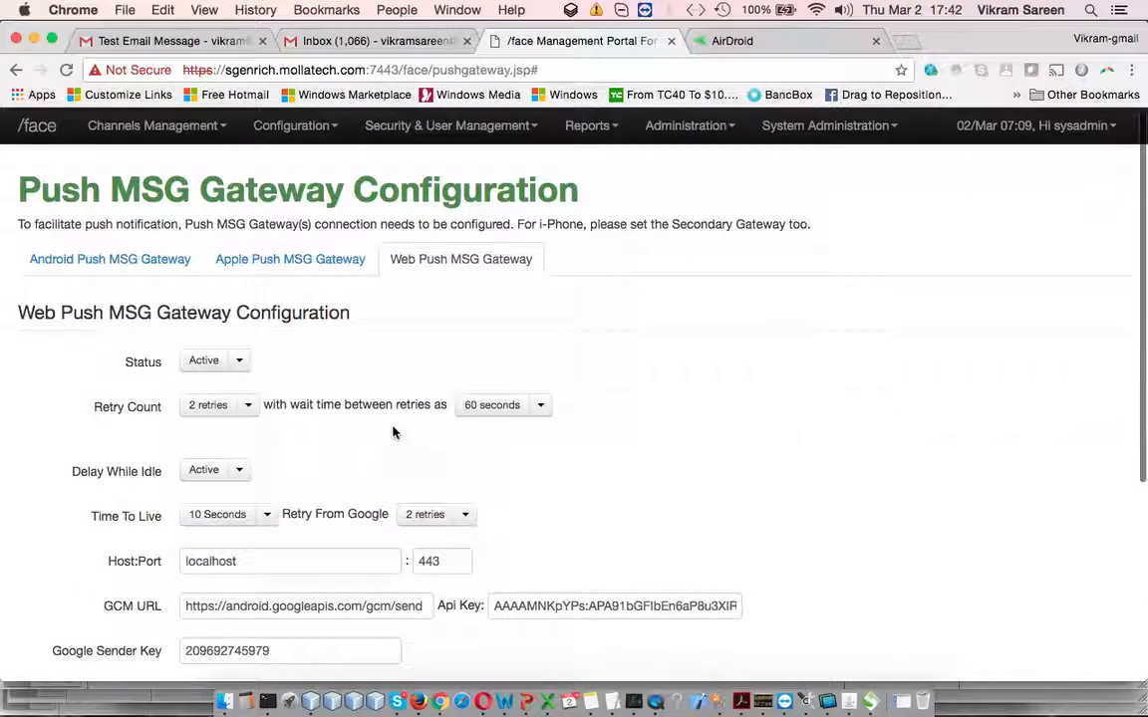
# Open the Apple Push MSG Gateway settings and check the Application Type choices, keeping Sandbox
pyautogui.click(259, 261)
pyautogui.scroll(-3, 520, 339)
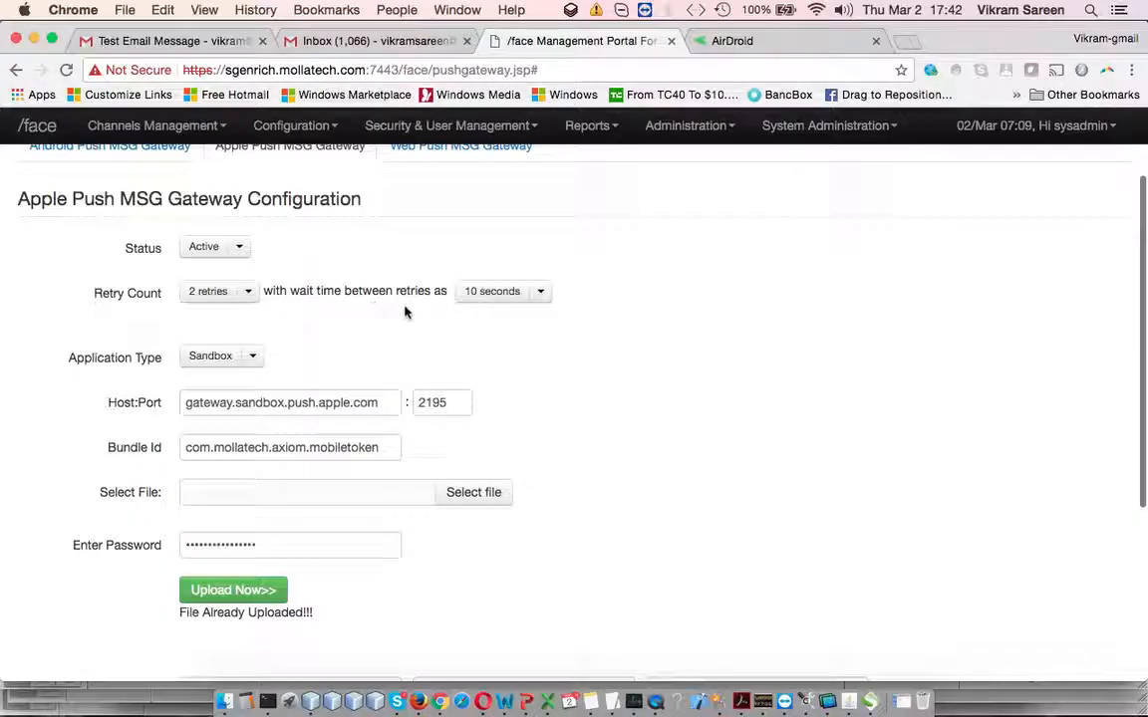
pyautogui.click(253, 355)
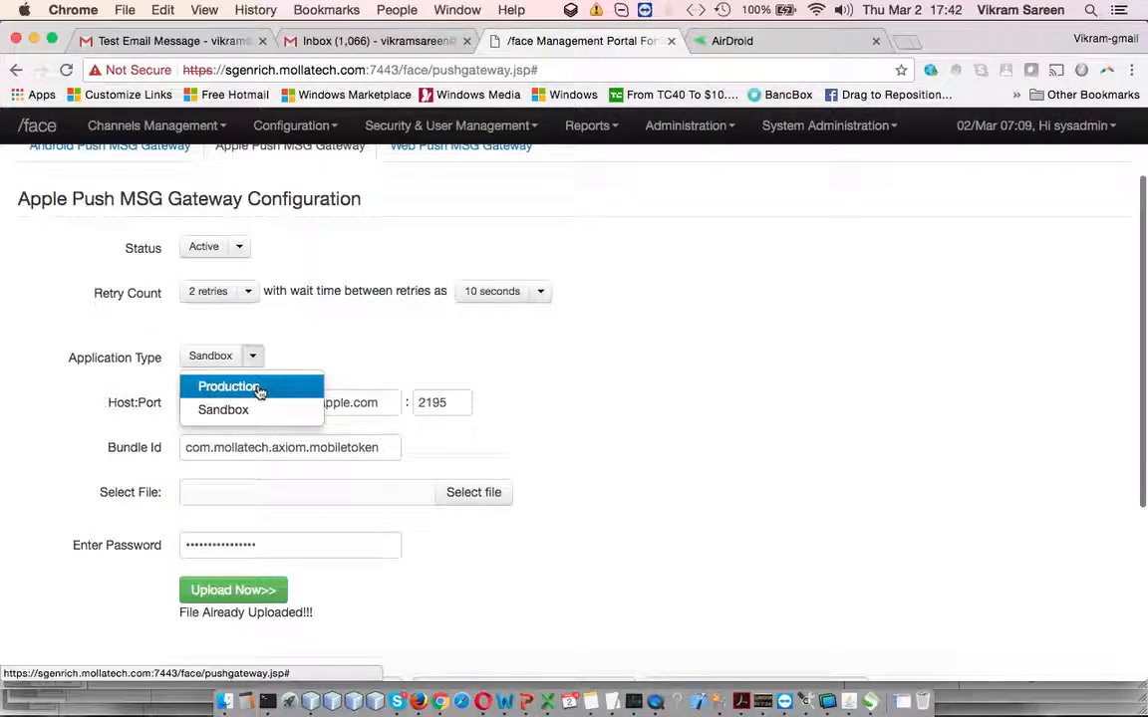
pyautogui.click(450, 354)
# Inspect the Host, Port and Bundle Id values, then browse for a certificate file to upload
pyautogui.click(280, 398)
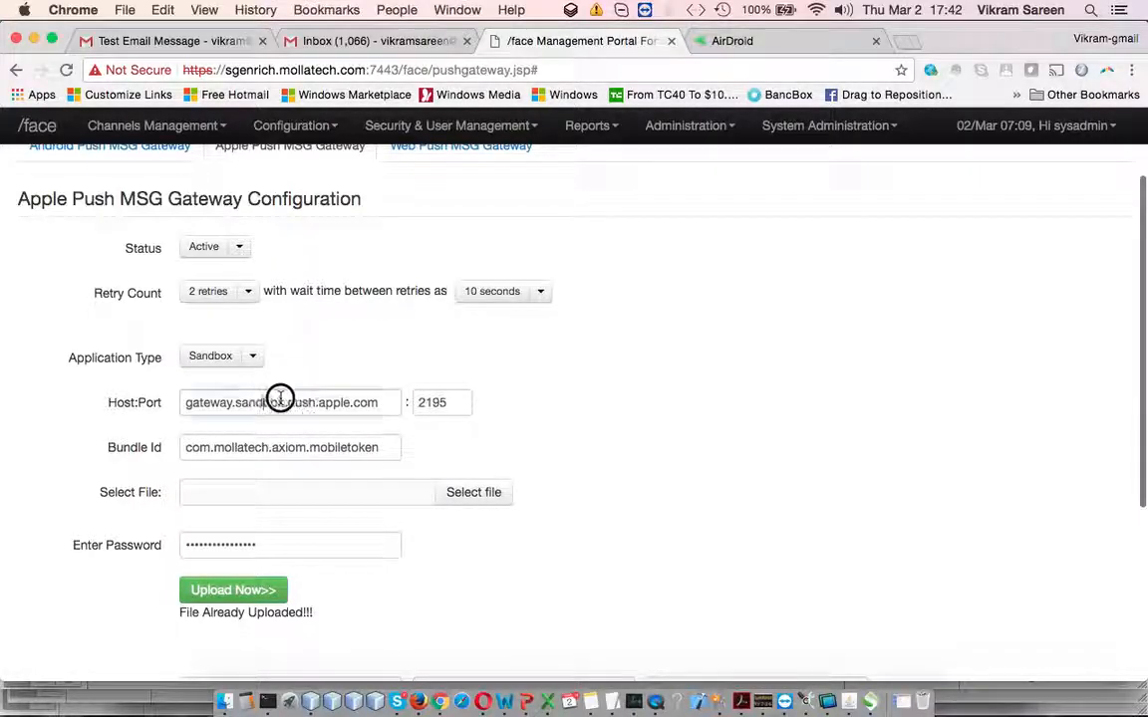
pyautogui.moveTo(280, 398); pyautogui.dragTo(355, 396)
pyautogui.click(425, 403)
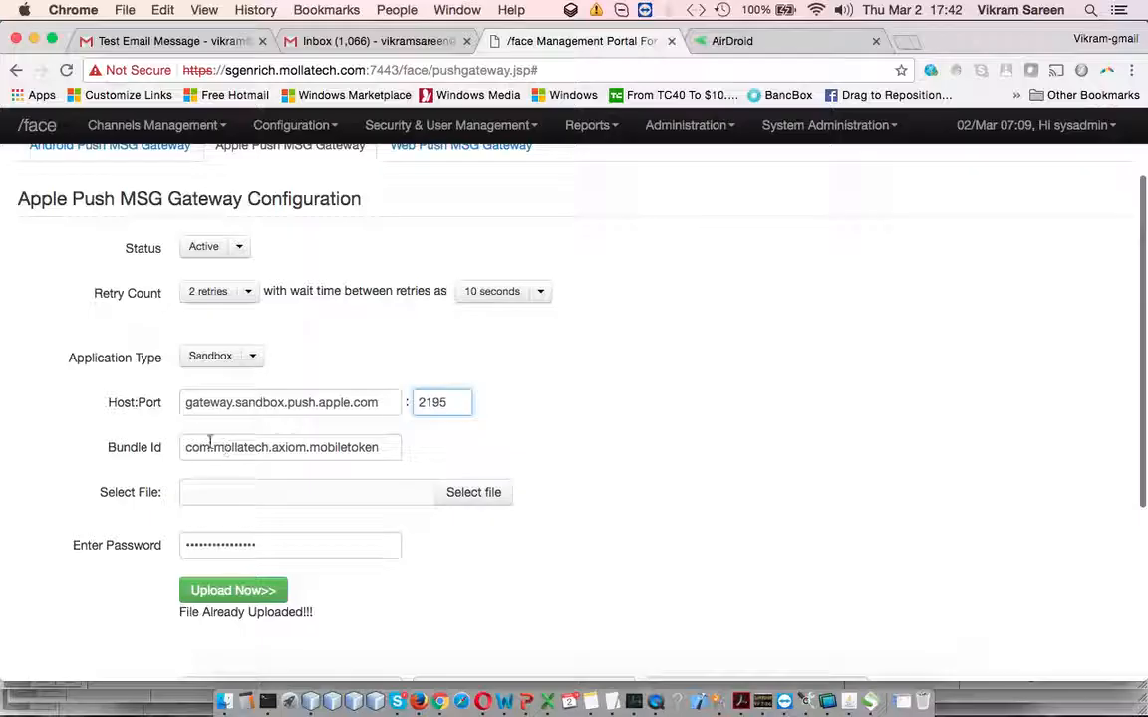
pyautogui.moveTo(194, 448); pyautogui.dragTo(526, 450)
pyautogui.click(526, 450)
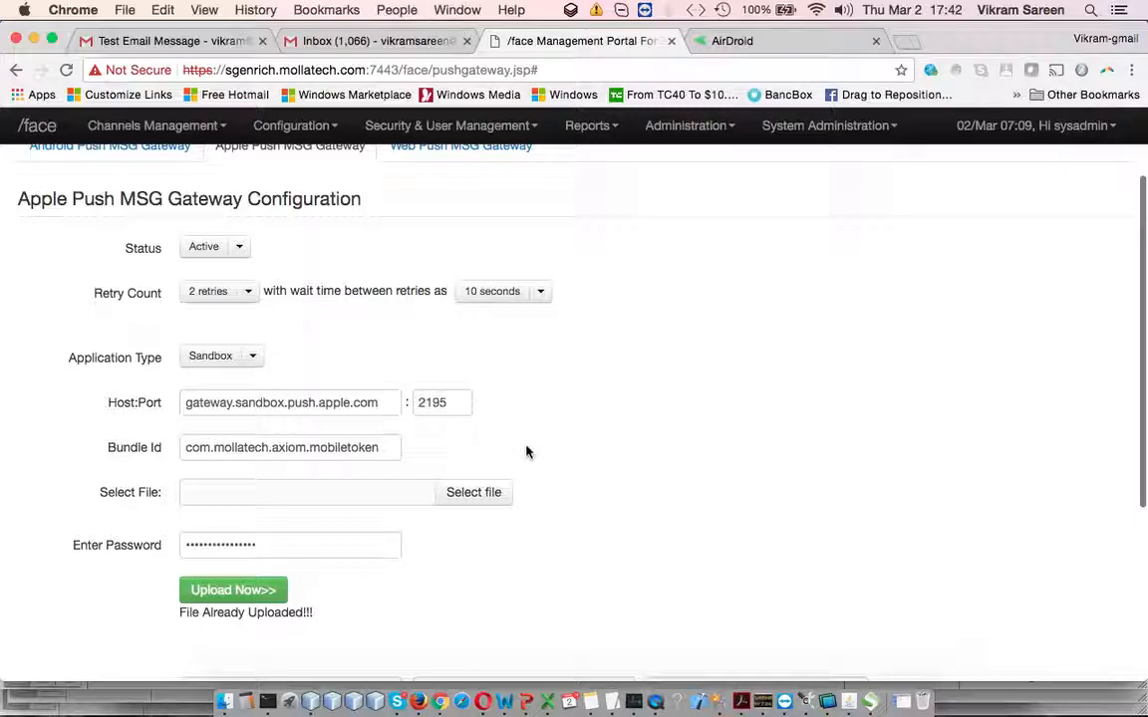
pyautogui.click(378, 492)
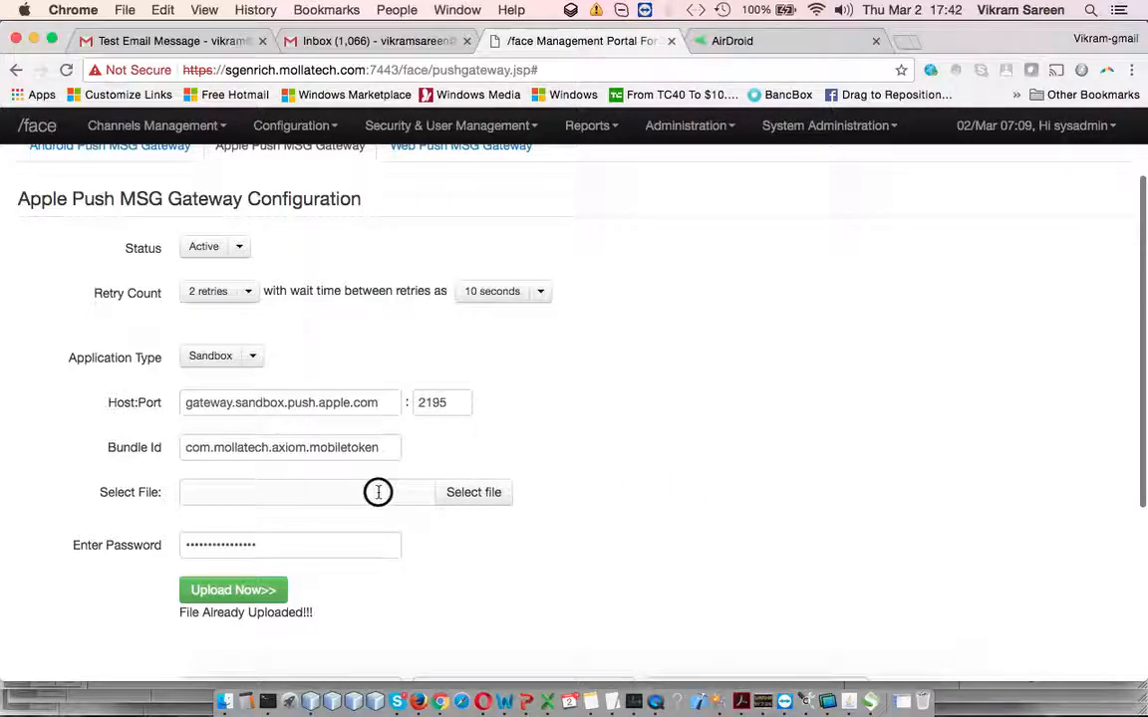
pyautogui.click(498, 494)
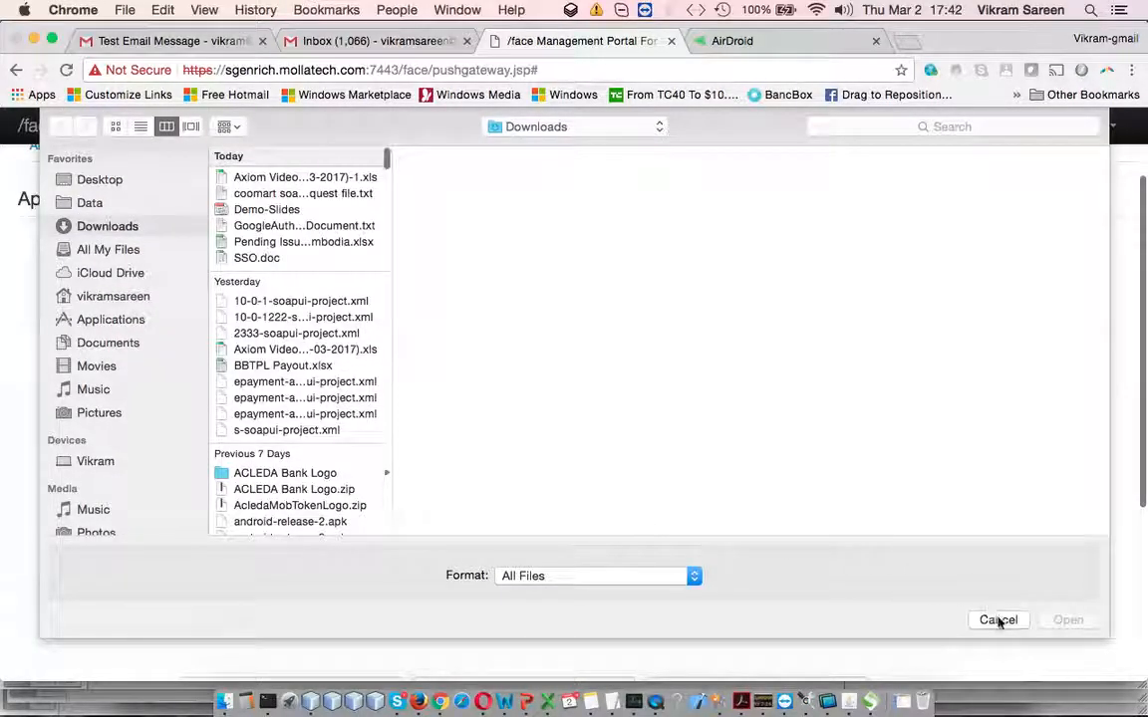
pyautogui.click(996, 620)
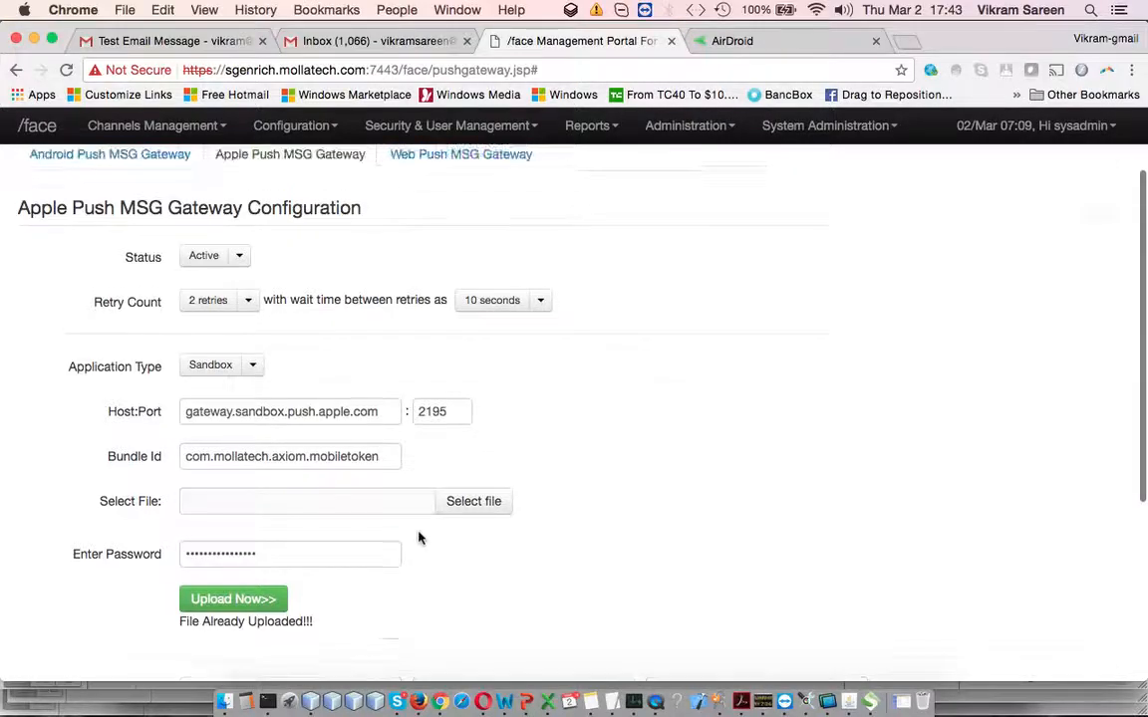
# Return to the Android Push MSG Gateway tab and scroll through its settings
pyautogui.scroll(3, 422, 538)
pyautogui.click(160, 259)
pyautogui.scroll(-2, 361, 310)
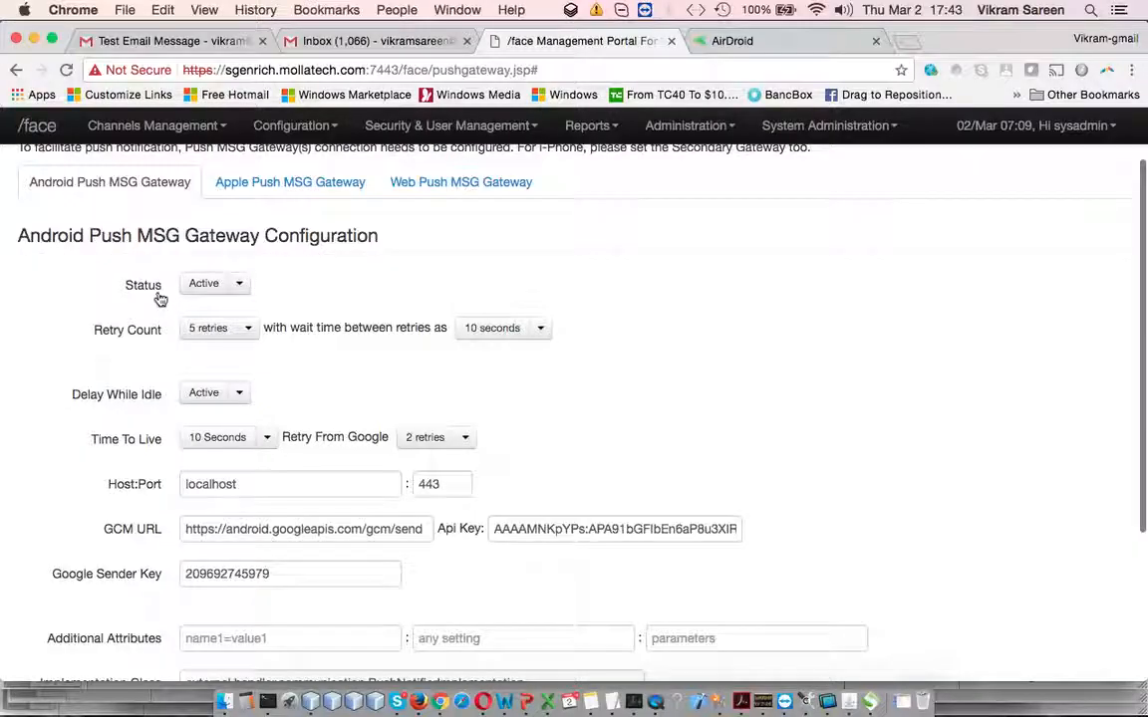
pyautogui.scroll(-3, 429, 353)
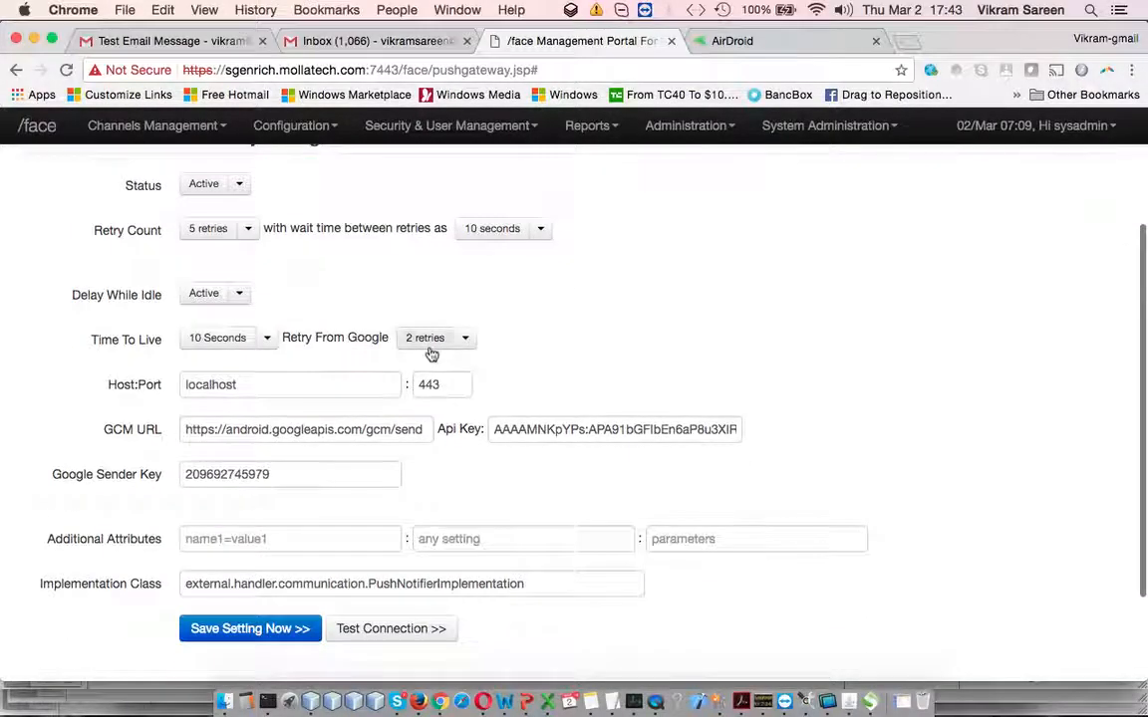
pyautogui.click(241, 295)
pyautogui.click(323, 300)
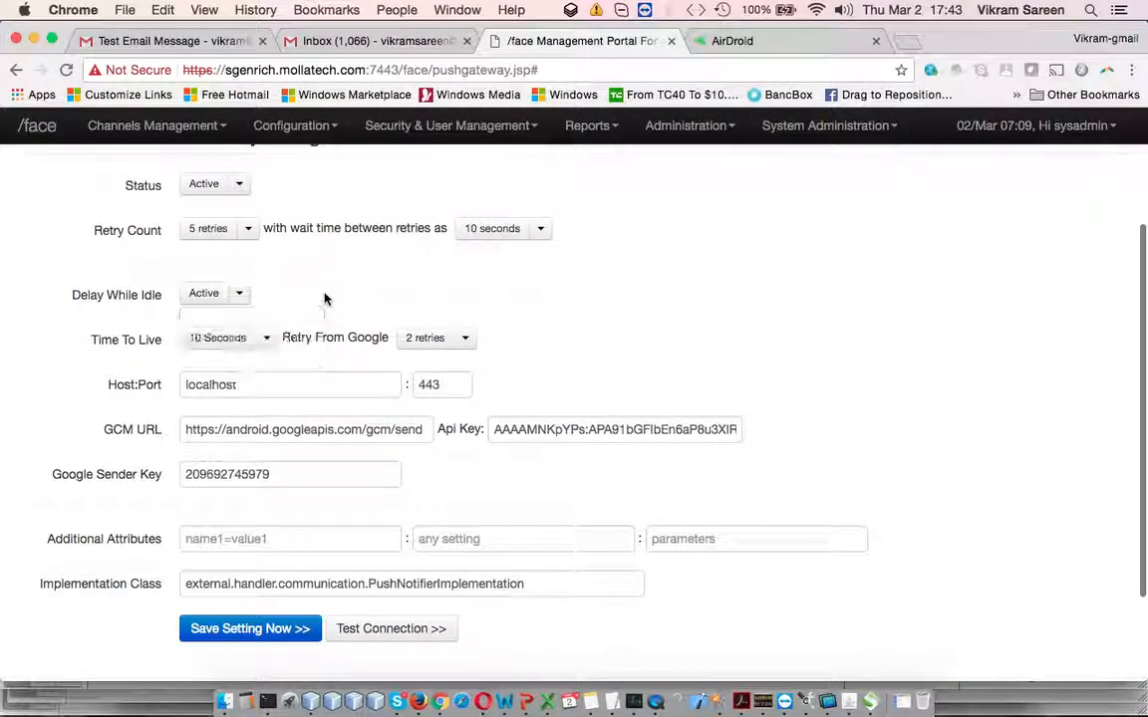
pyautogui.click(275, 340)
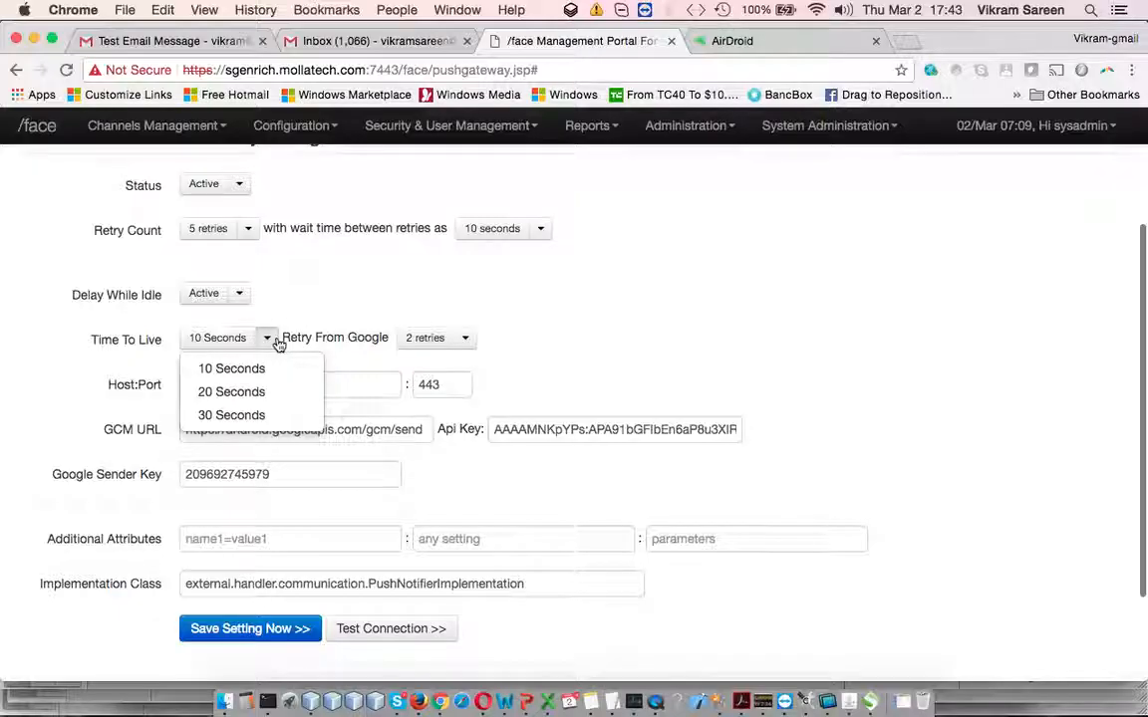
pyautogui.click(588, 335)
pyautogui.scroll(-3, 589, 335)
pyautogui.moveTo(273, 305); pyautogui.dragTo(409, 305)
pyautogui.doubleClick(545, 307)
pyautogui.click(797, 377)
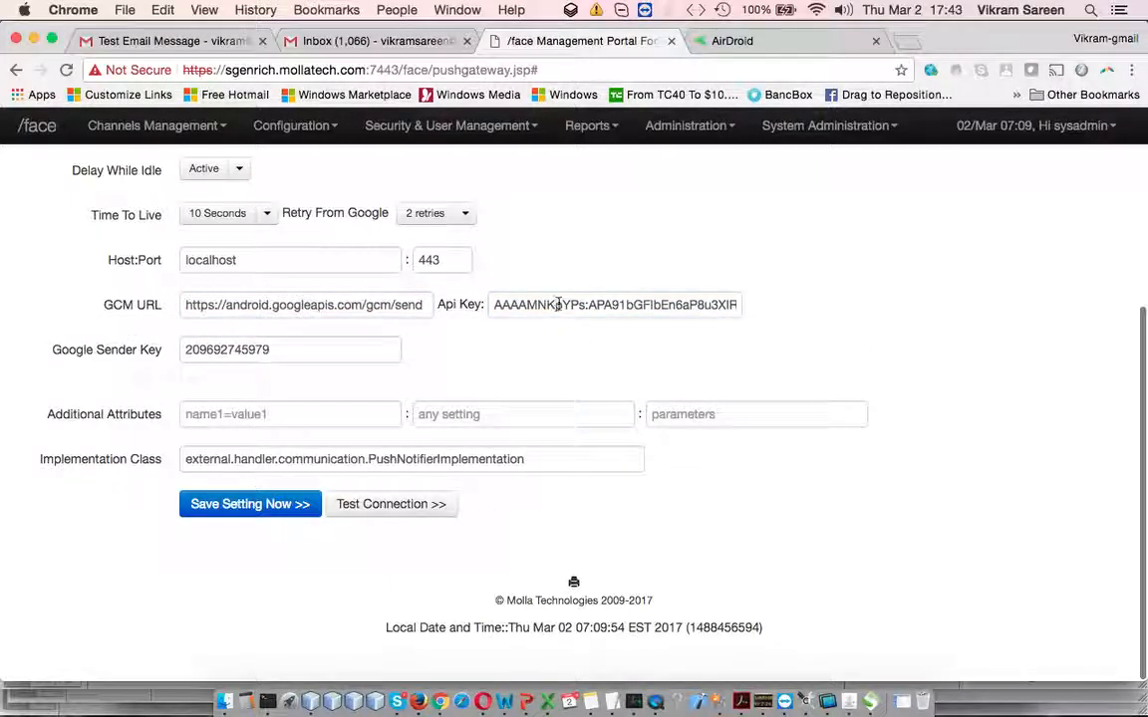
pyautogui.moveTo(528, 305); pyautogui.dragTo(737, 306)
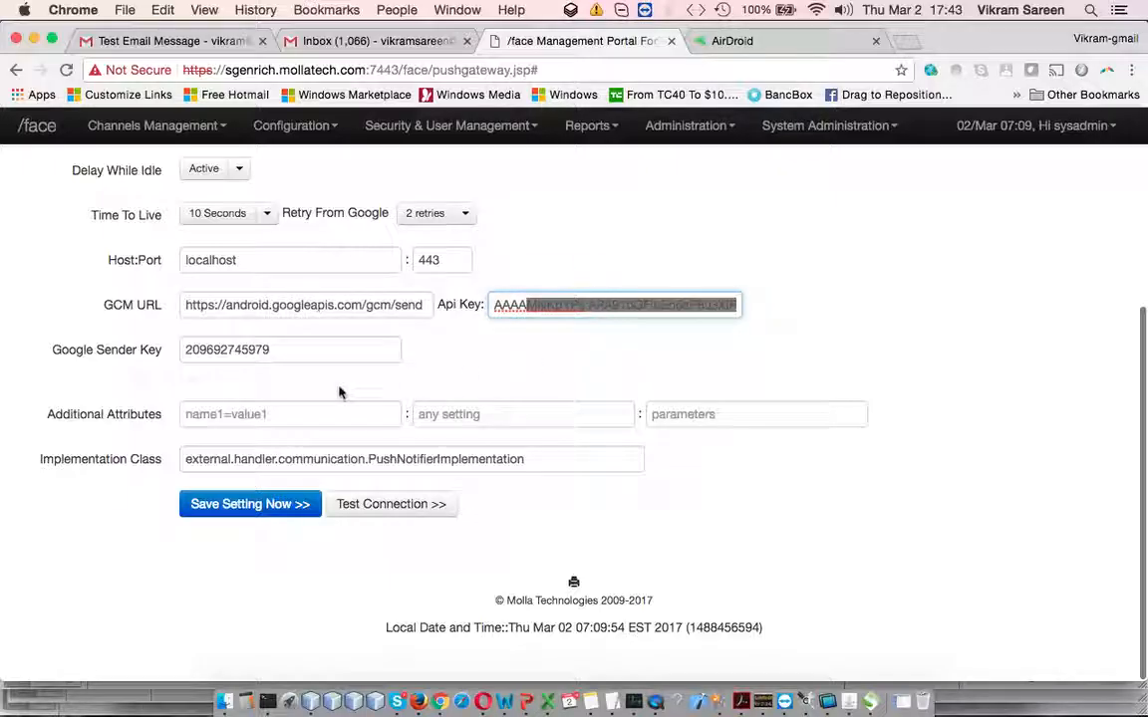
pyautogui.doubleClick(244, 350)
pyautogui.click(540, 356)
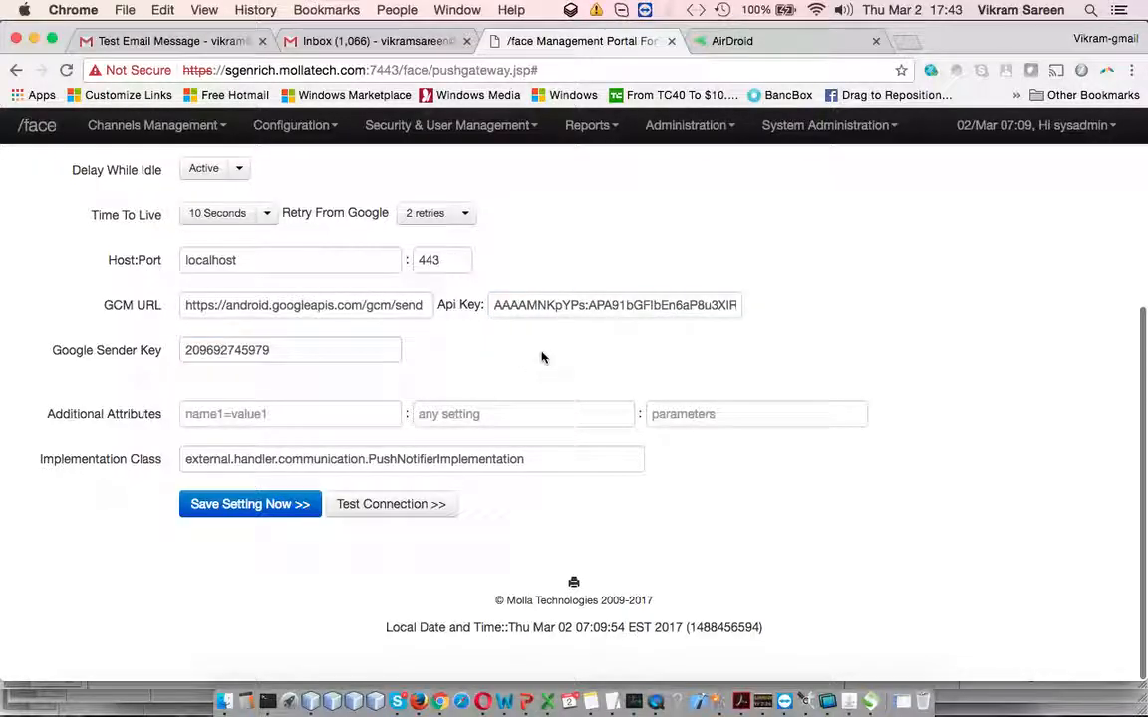
pyautogui.moveTo(313, 461); pyautogui.dragTo(528, 473)
pyautogui.click(529, 475)
pyautogui.scroll(5, 528, 475)
pyautogui.scroll(-5, 528, 475)
pyautogui.scroll(5, 587, 367)
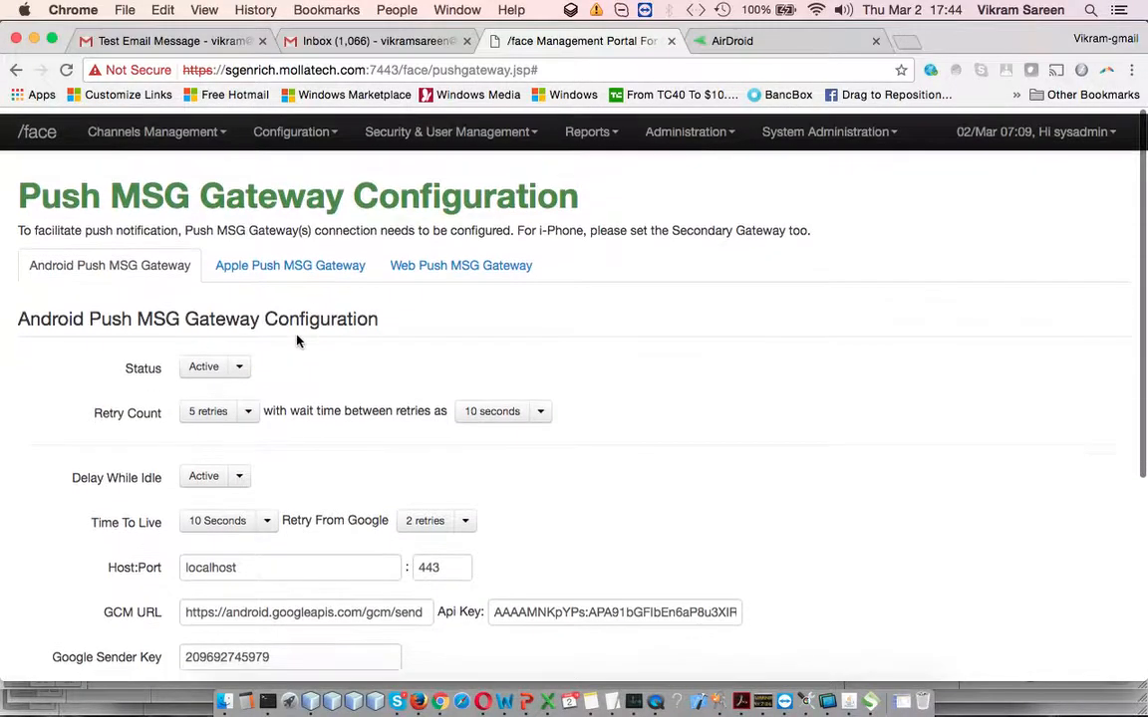
# In AirDroid, reopen the phone Screenshot viewer and reload the session page
pyautogui.click(786, 42)
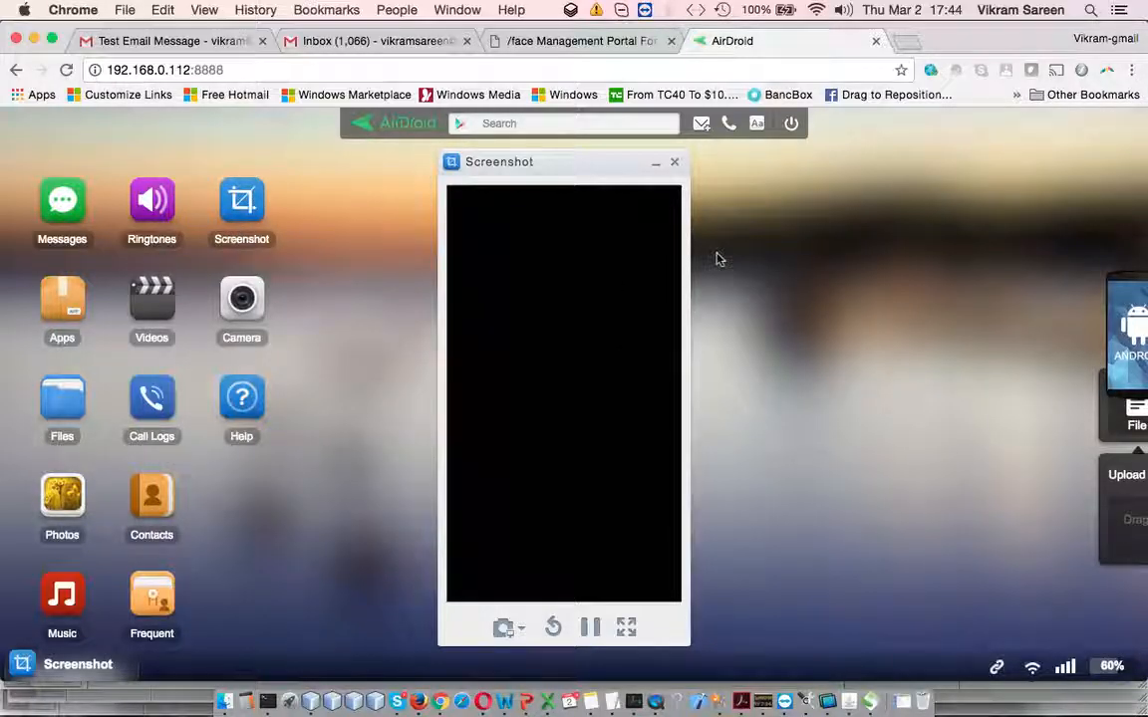
pyautogui.click(675, 161)
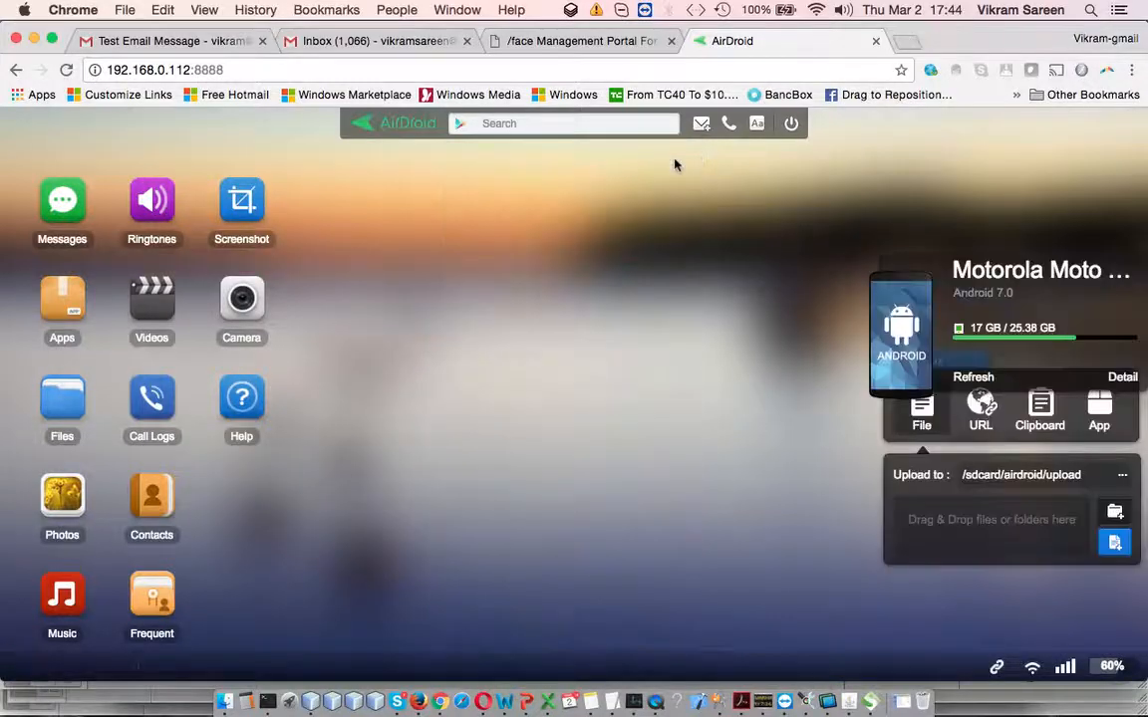
pyautogui.click(242, 203)
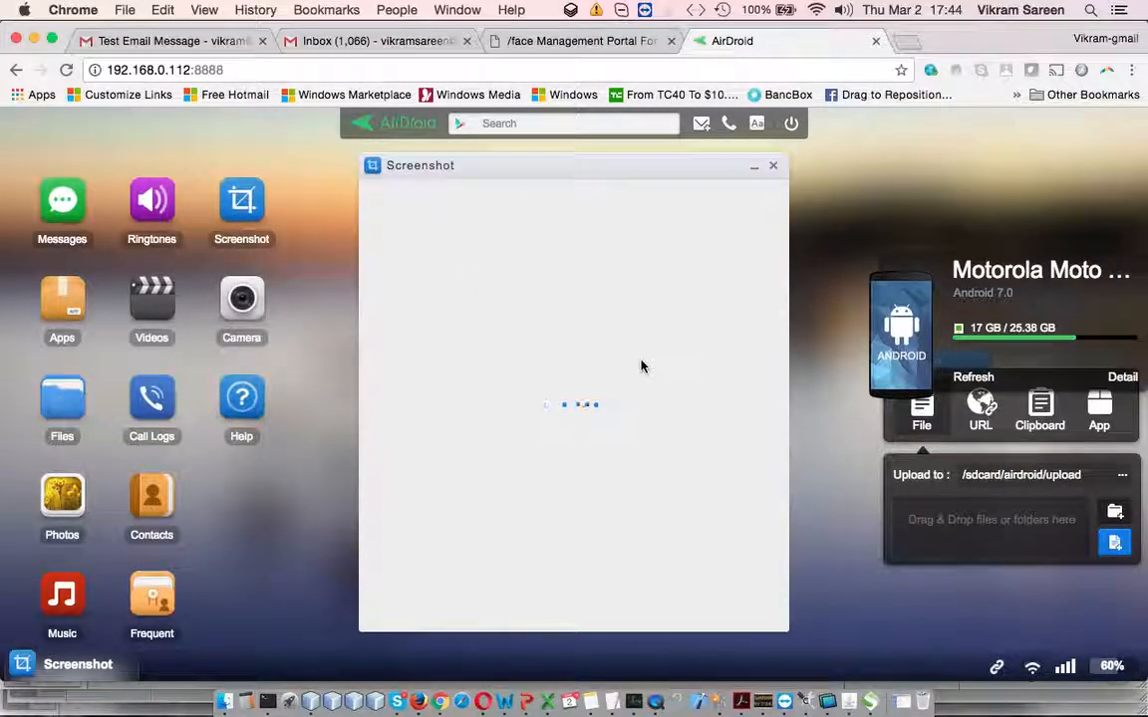
pyautogui.click(372, 69)
pyautogui.press('Return')
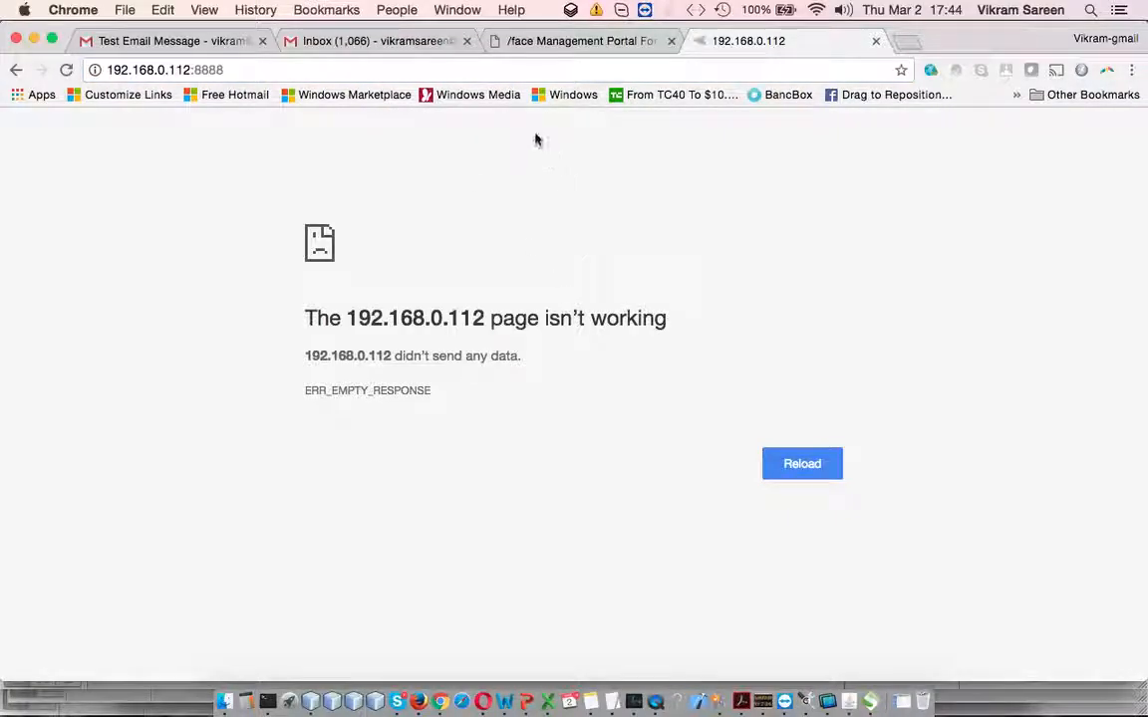
pyautogui.click(529, 70)
pyautogui.press('Right')
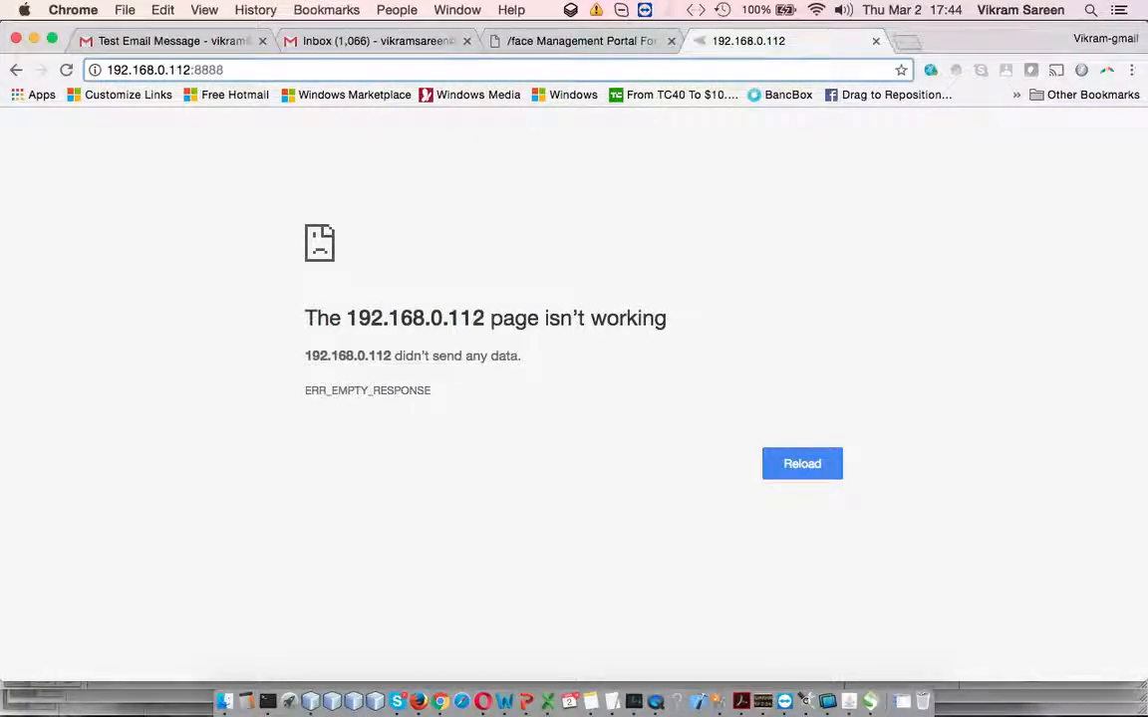
# Back in the portal, open the Test Connection dialog for the primary gateway
pyautogui.click(584, 41)
pyautogui.scroll(-5, 394, 380)
pyautogui.click(432, 495)
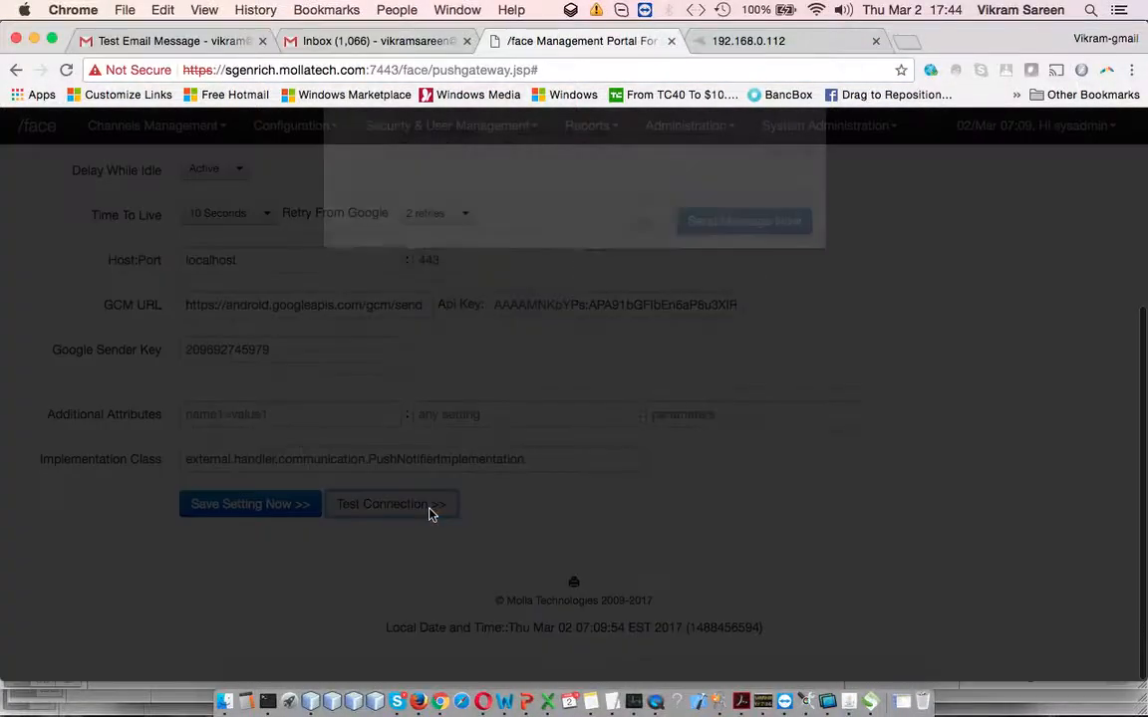
# Enter the account e-mail address as the device token, then switch to the 192.168.0.112 tab
pyautogui.click(625, 237)
pyautogui.click(600, 282)
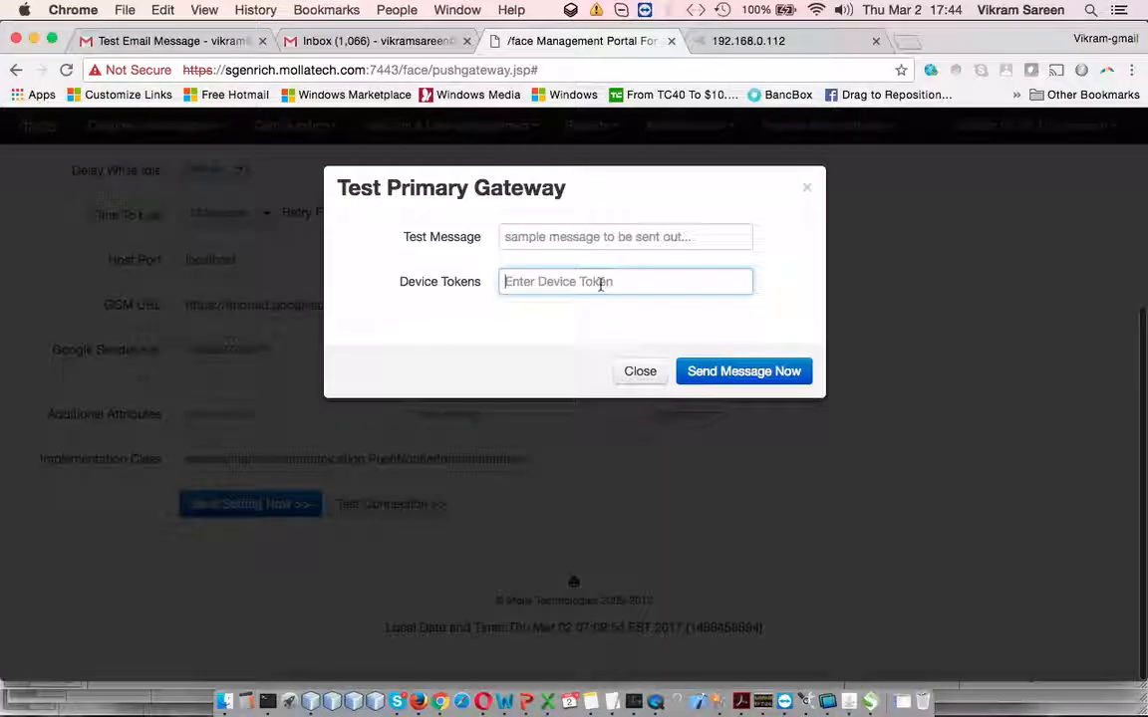
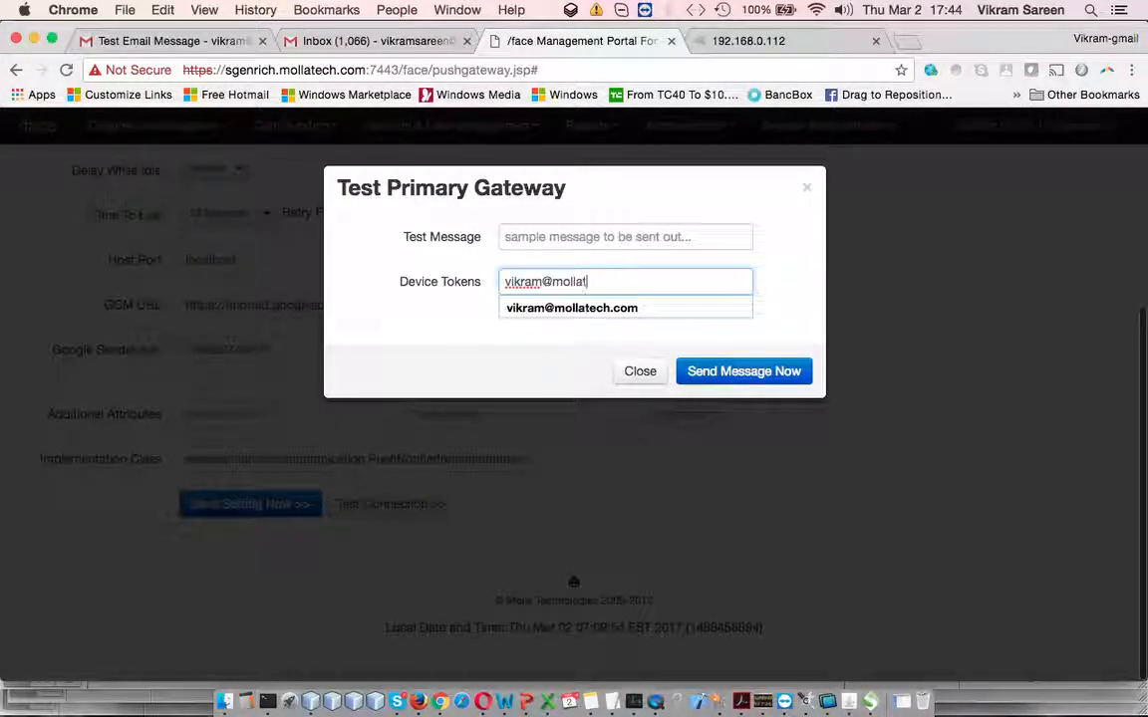
pyautogui.click(601, 238)
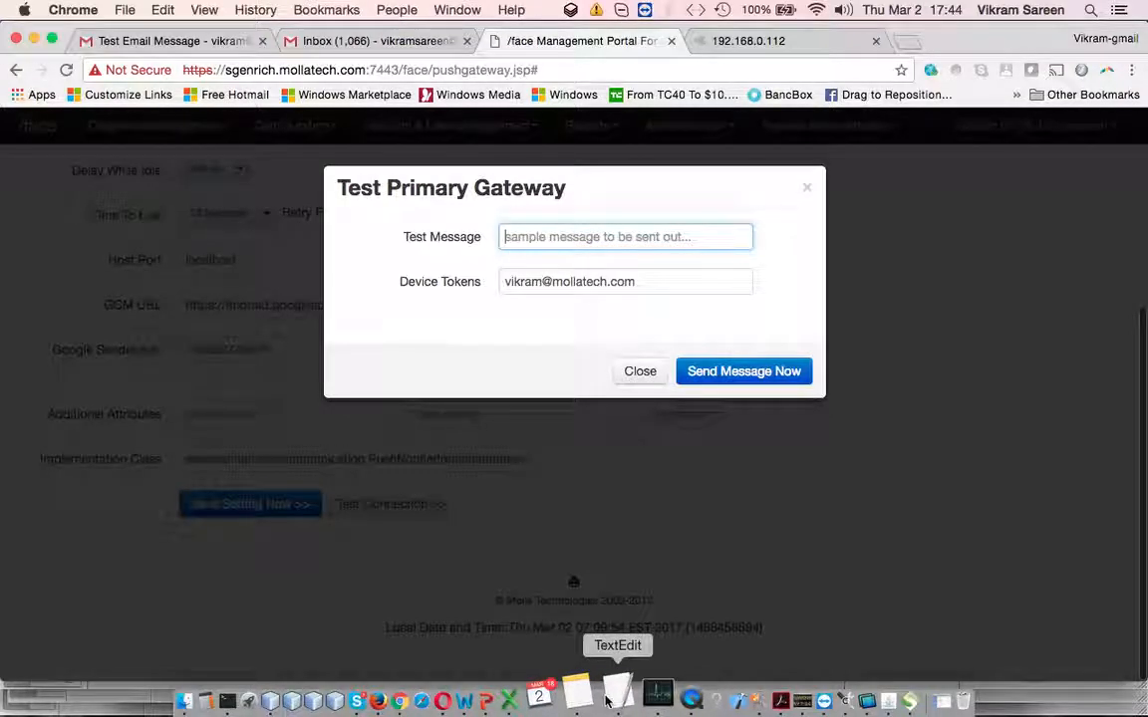
pyautogui.click(763, 41)
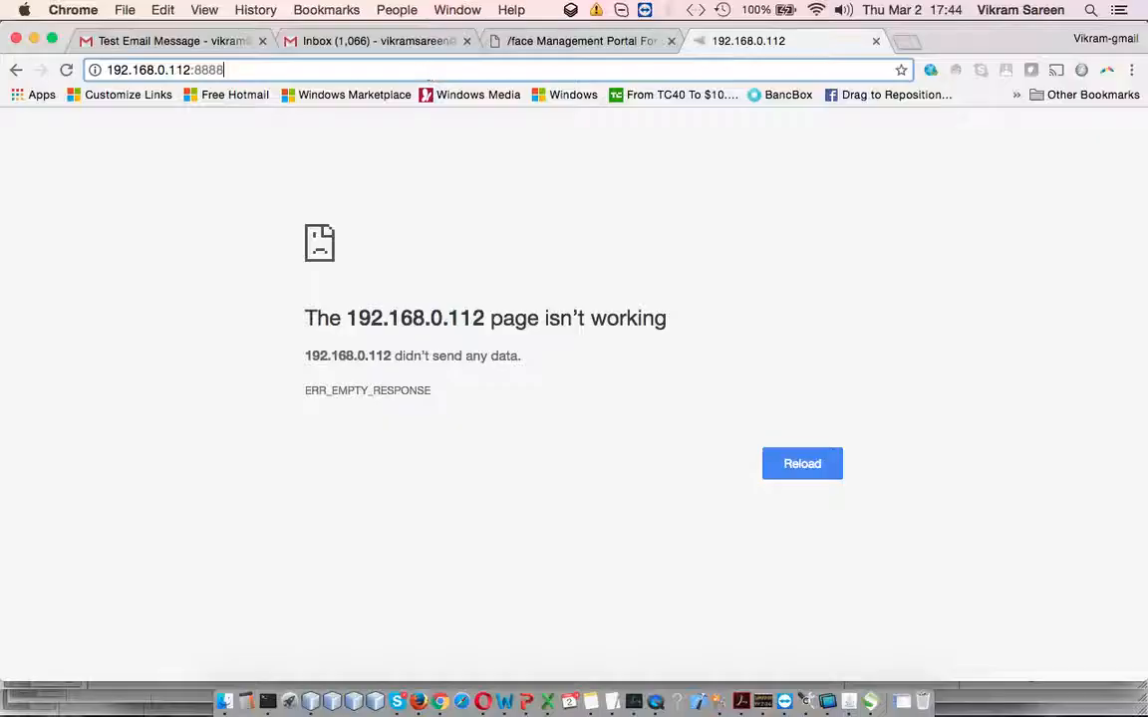
# Reconnect AirDroid at 192.168.0.106:8888, open the live Screenshot view, and bring Skype forward
pyautogui.press('Return')
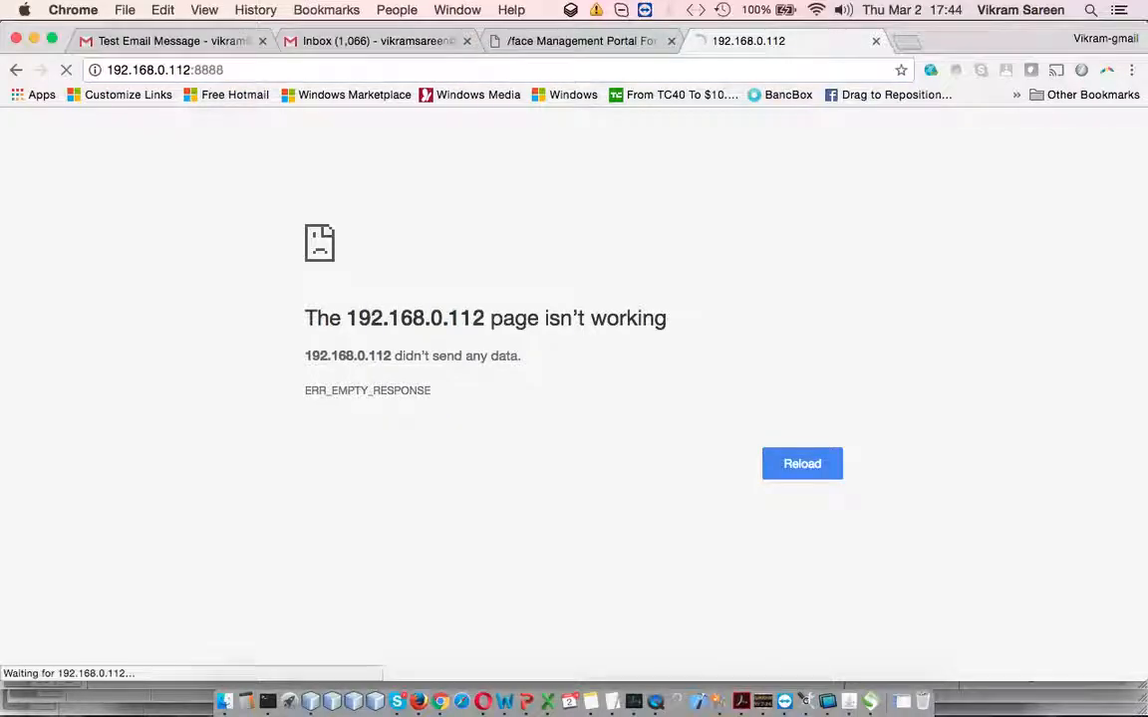
pyautogui.doubleClick(186, 73)
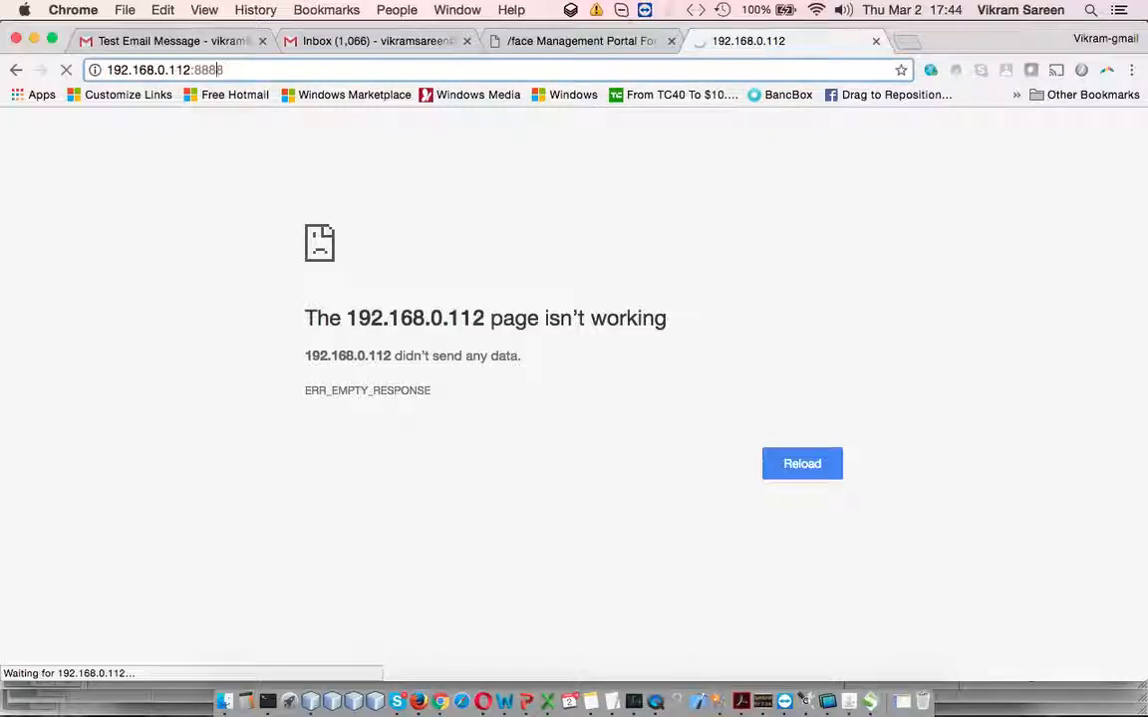
pyautogui.press('BackSpace')
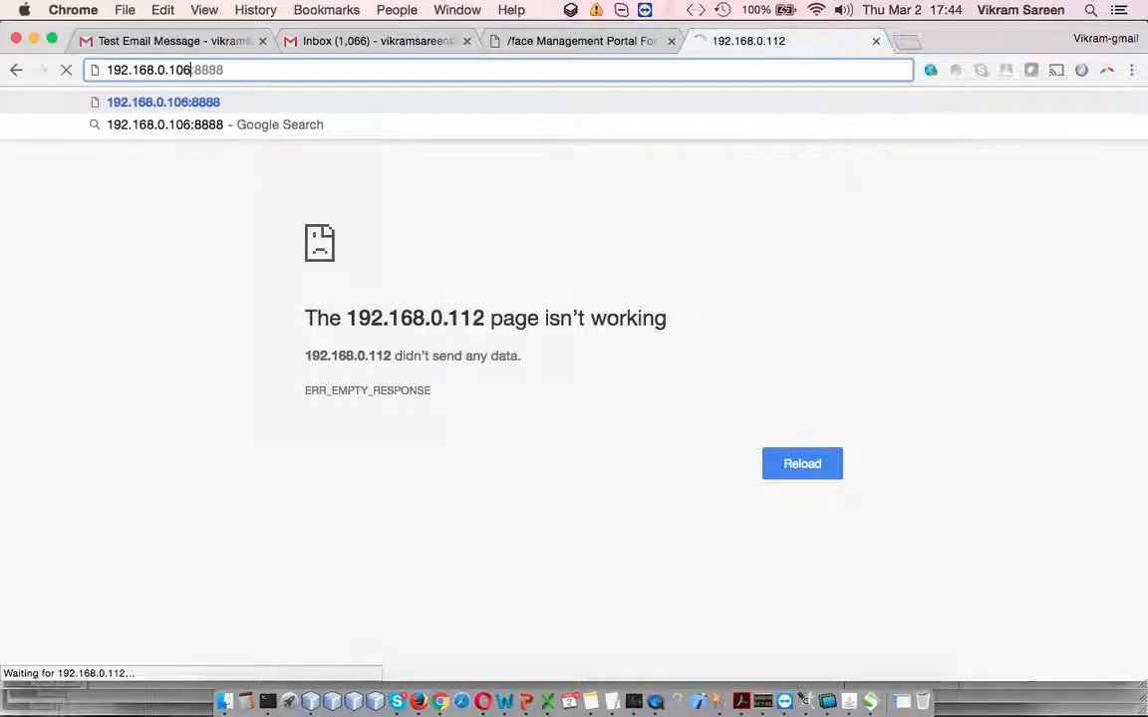
pyautogui.press('Return')
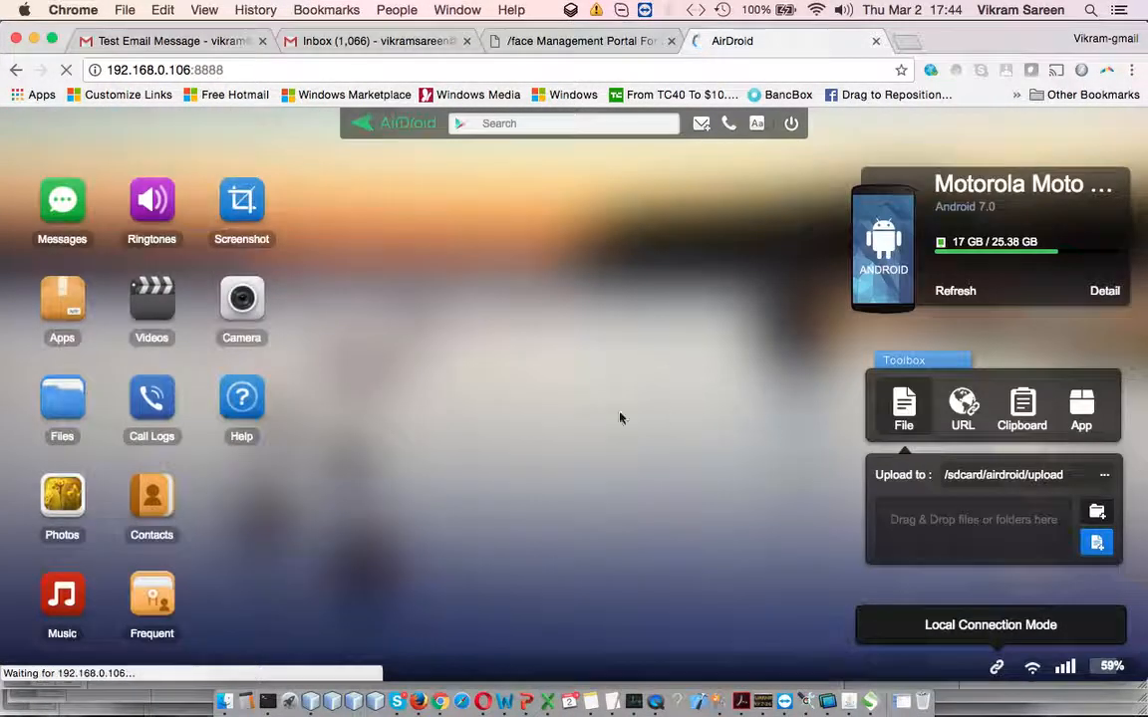
pyautogui.click(242, 204)
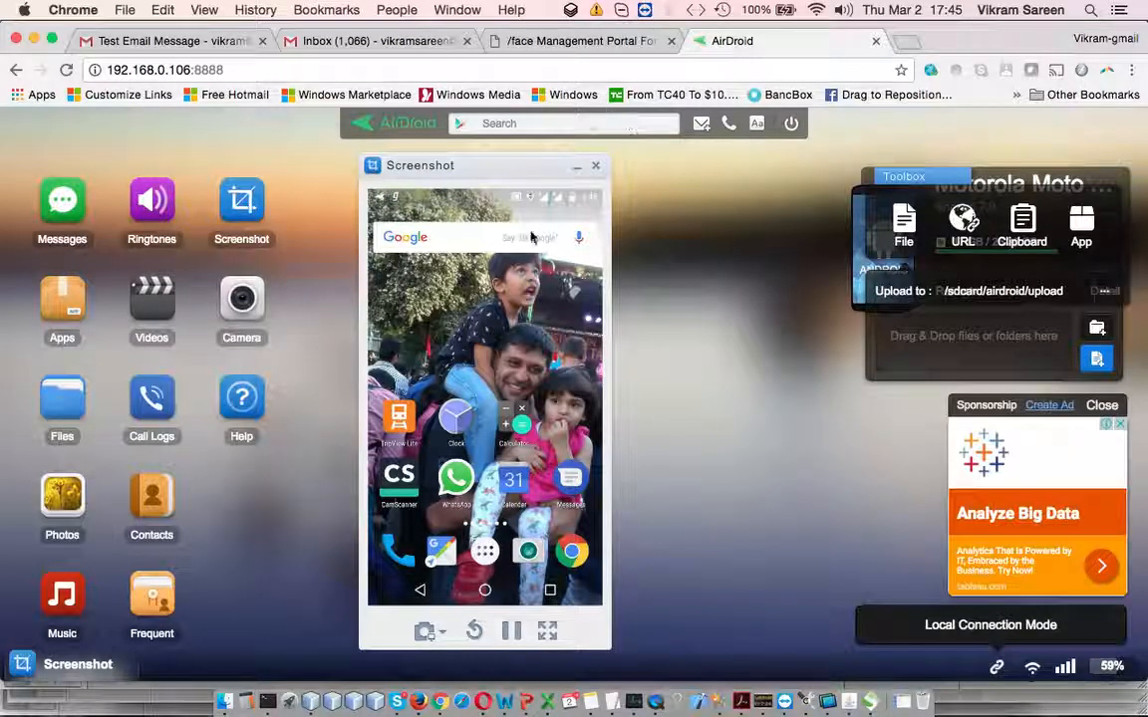
pyautogui.click(396, 702)
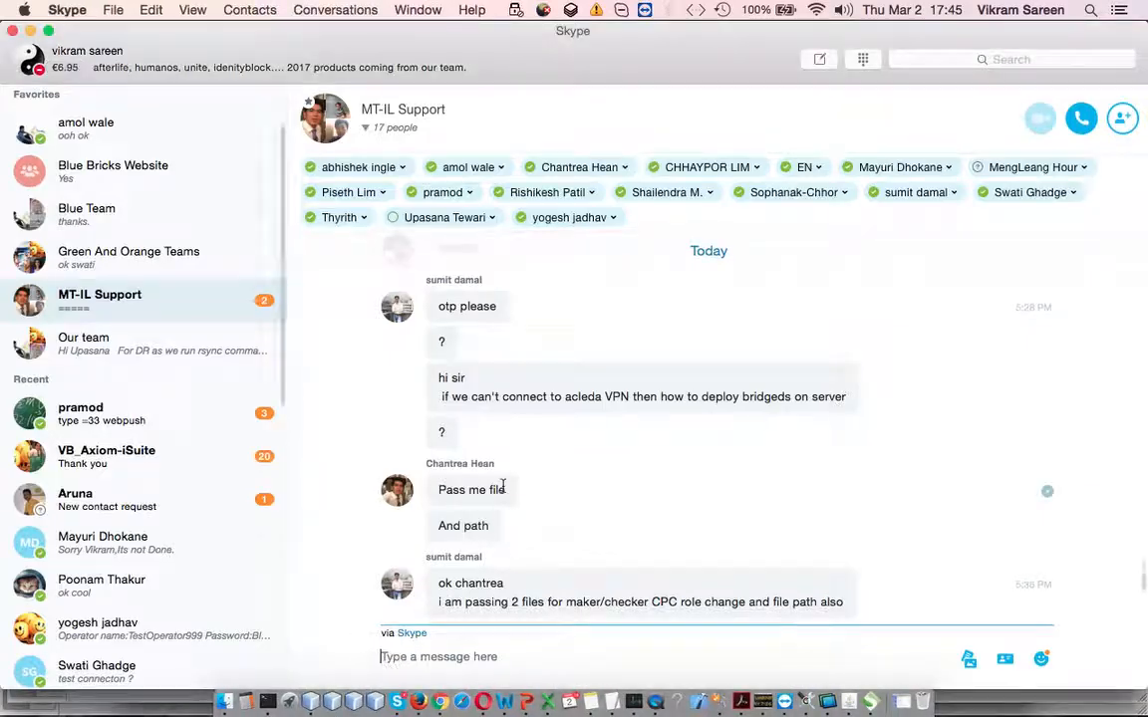
# Open the colleague's Skype chat and select the 'face dashboard push' JSON payload, then return to Chrome
pyautogui.scroll(-3, 165, 547)
pyautogui.click(149, 466)
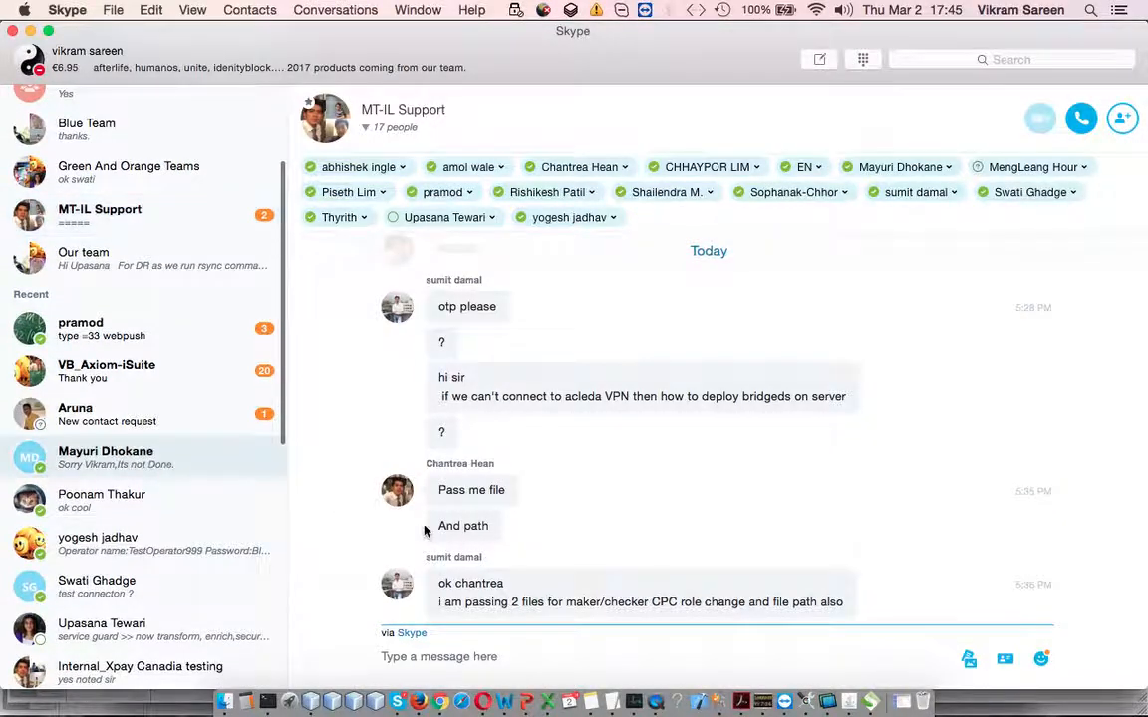
pyautogui.moveTo(437, 602); pyautogui.dragTo(756, 600)
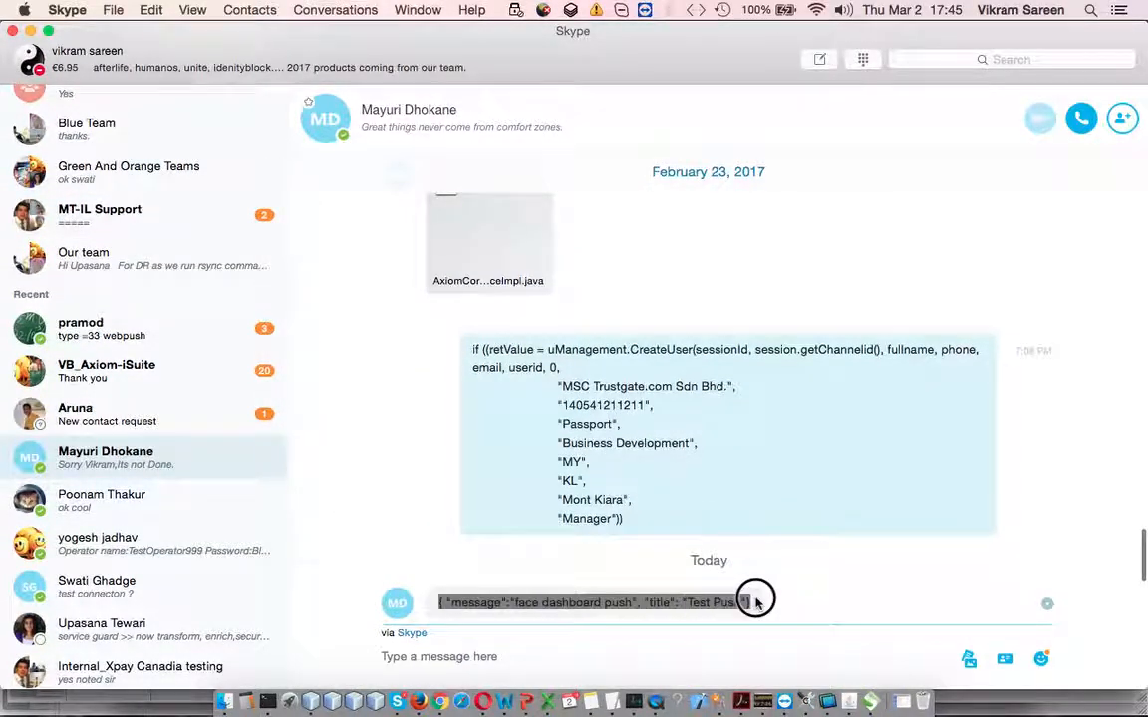
pyautogui.click(440, 702)
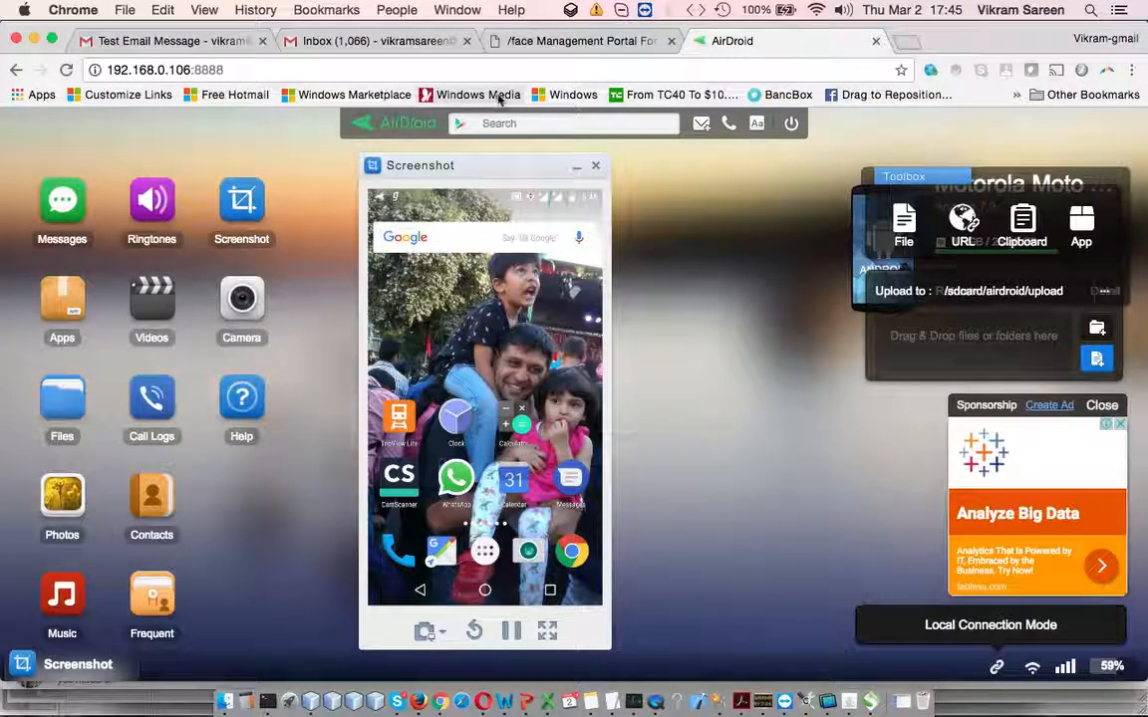
# Paste the JSON payload as the test message, titled 'Part 3 Push' with text 'hello from demo team'
pyautogui.click(586, 44)
pyautogui.click(561, 237)
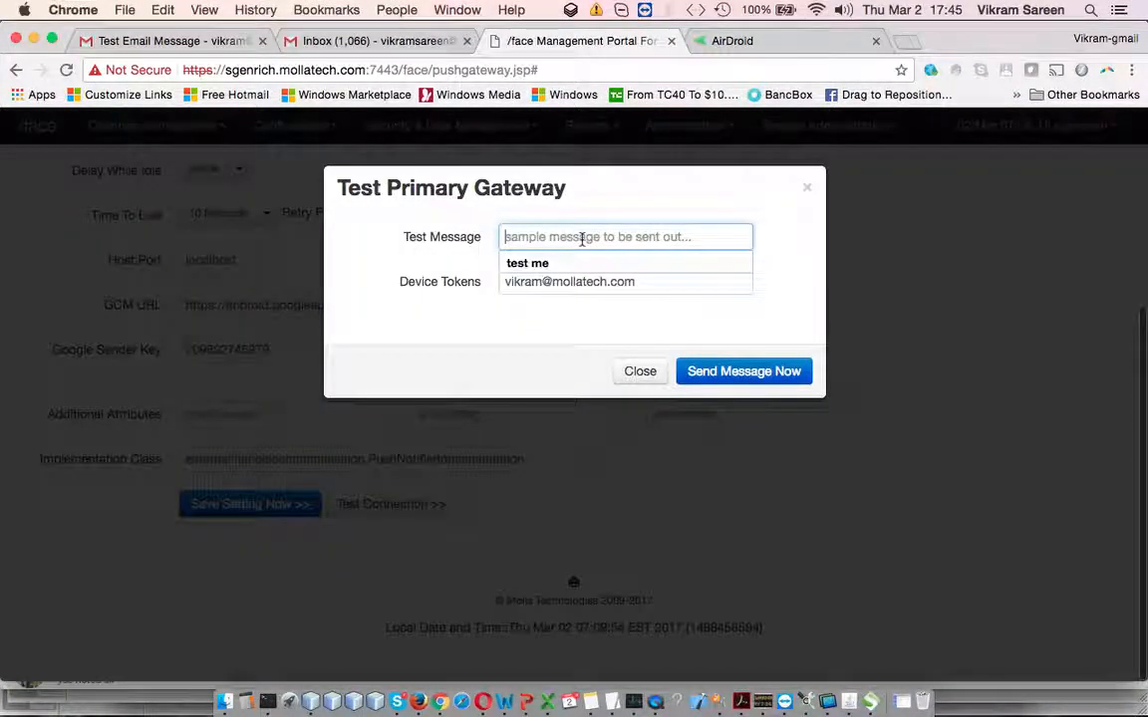
pyautogui.press('cmd+v')
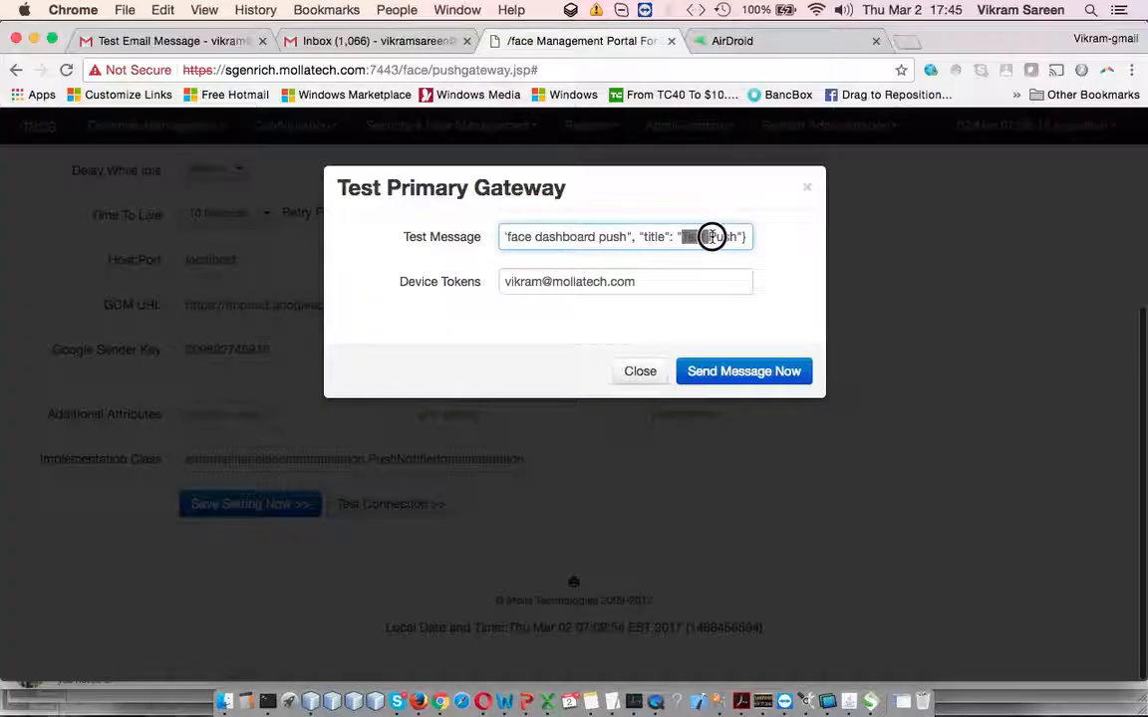
pyautogui.write('Part 3 Push')
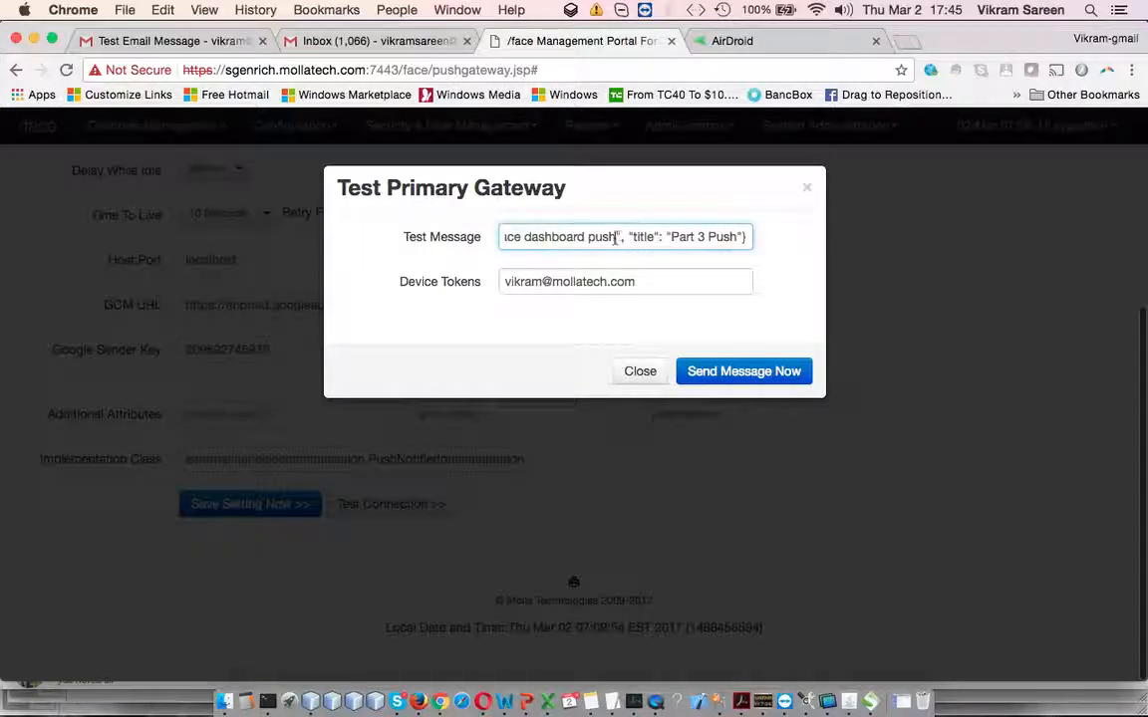
pyautogui.press('shift+super+Left')
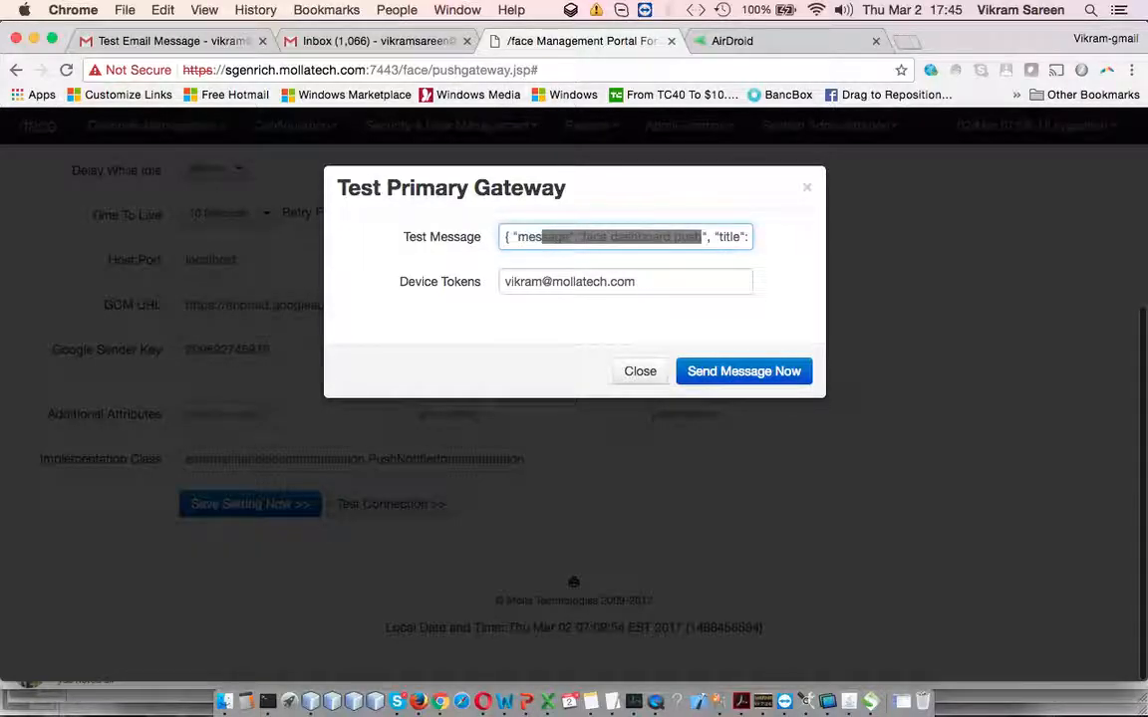
pyautogui.write('helow fr')
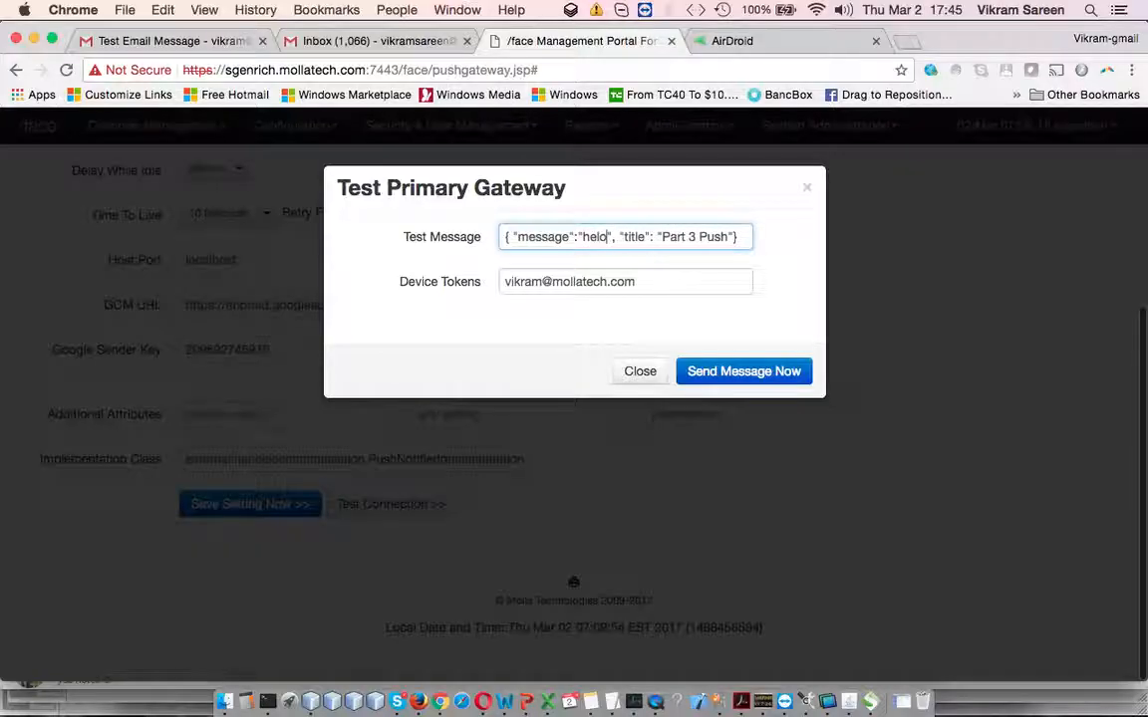
pyautogui.write('low')
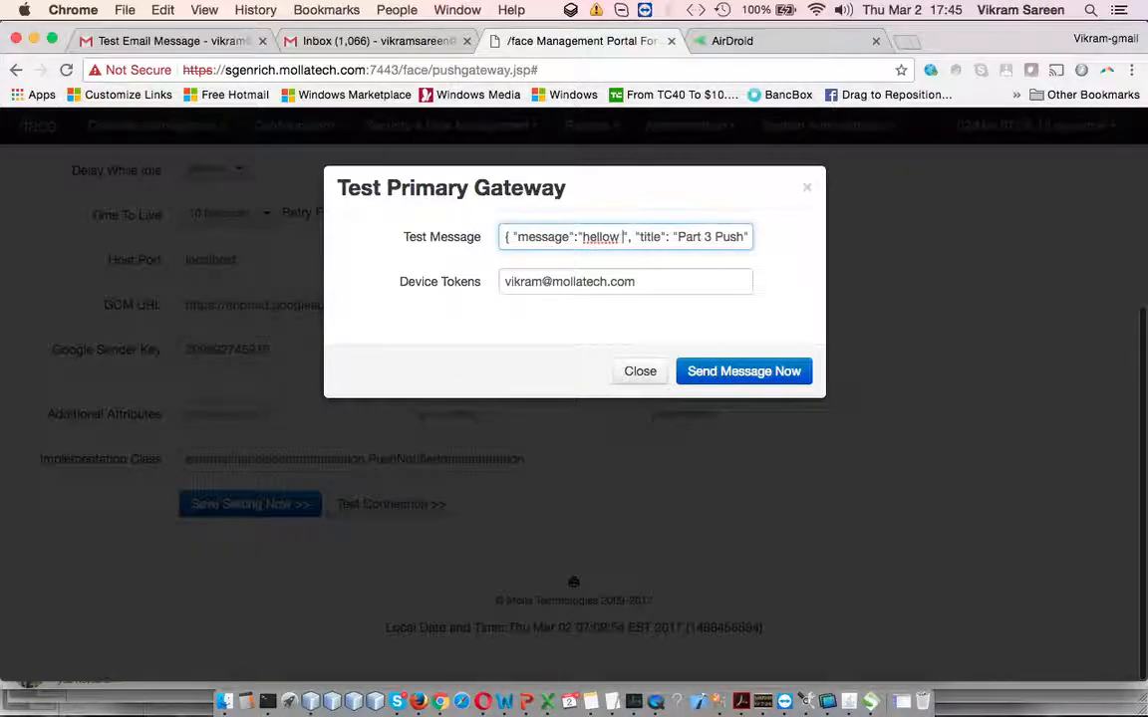
pyautogui.press('BackSpace')
pyautogui.press('BackSpace')
pyautogui.press('BackSpace')
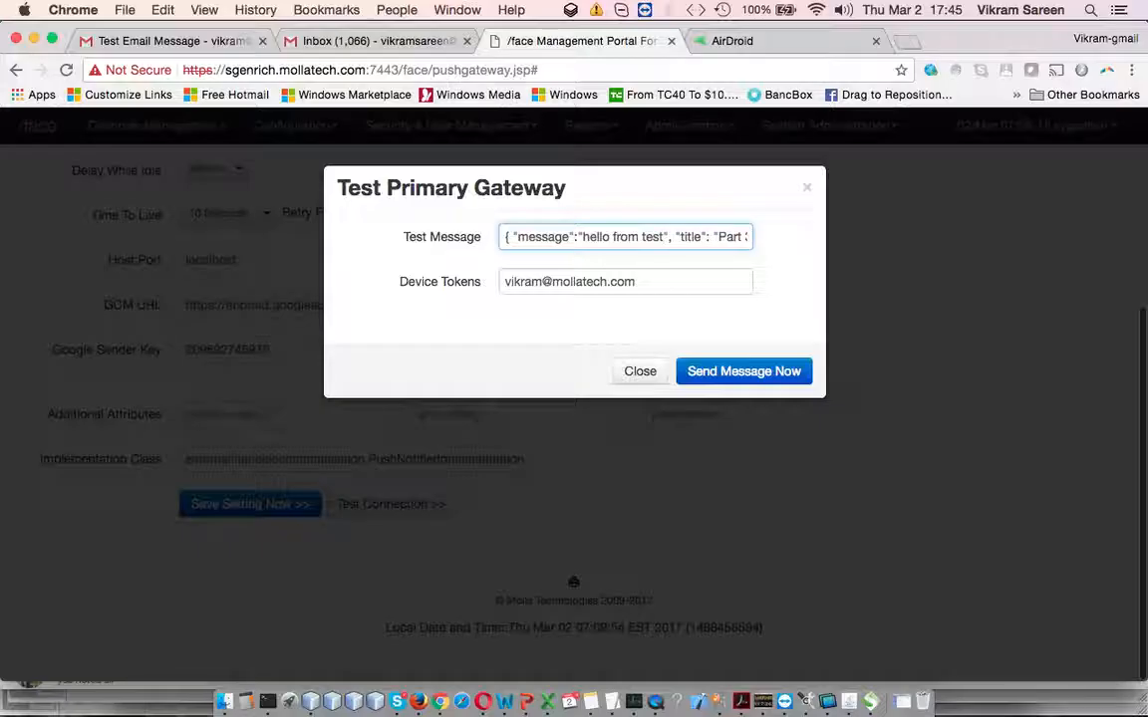
pyautogui.press('BackSpace')
pyautogui.press('BackSpace')
pyautogui.press('BackSpace')
pyautogui.press('BackSpace')
pyautogui.write('demo team')
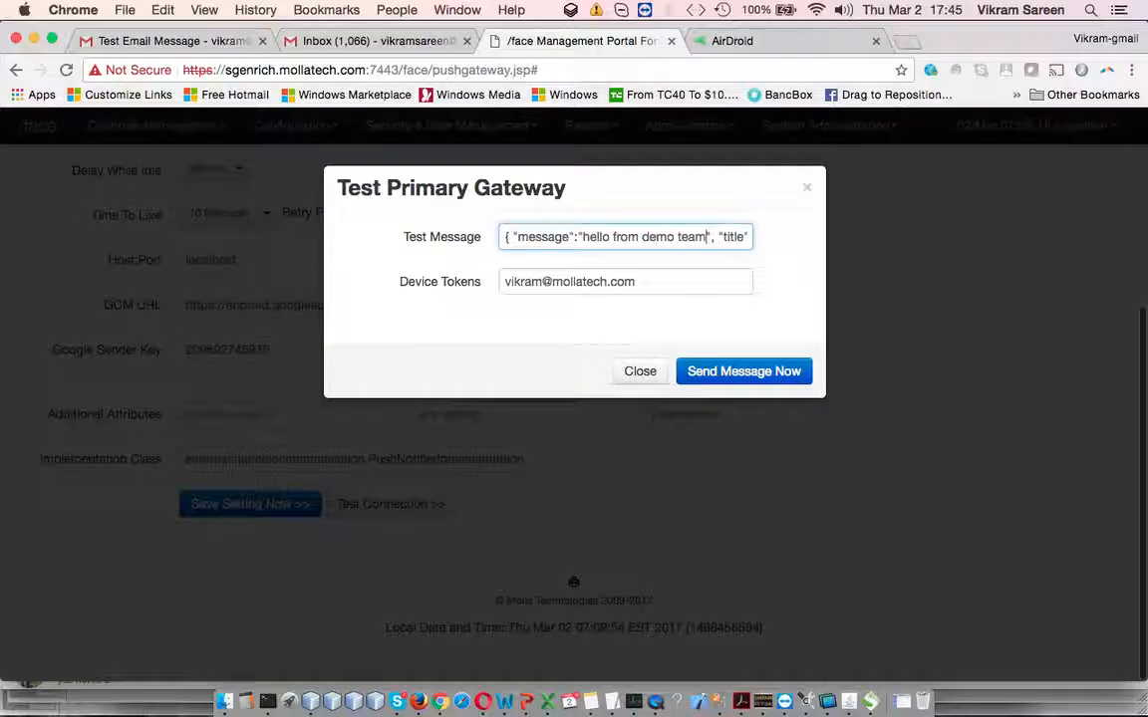
pyautogui.click(634, 282)
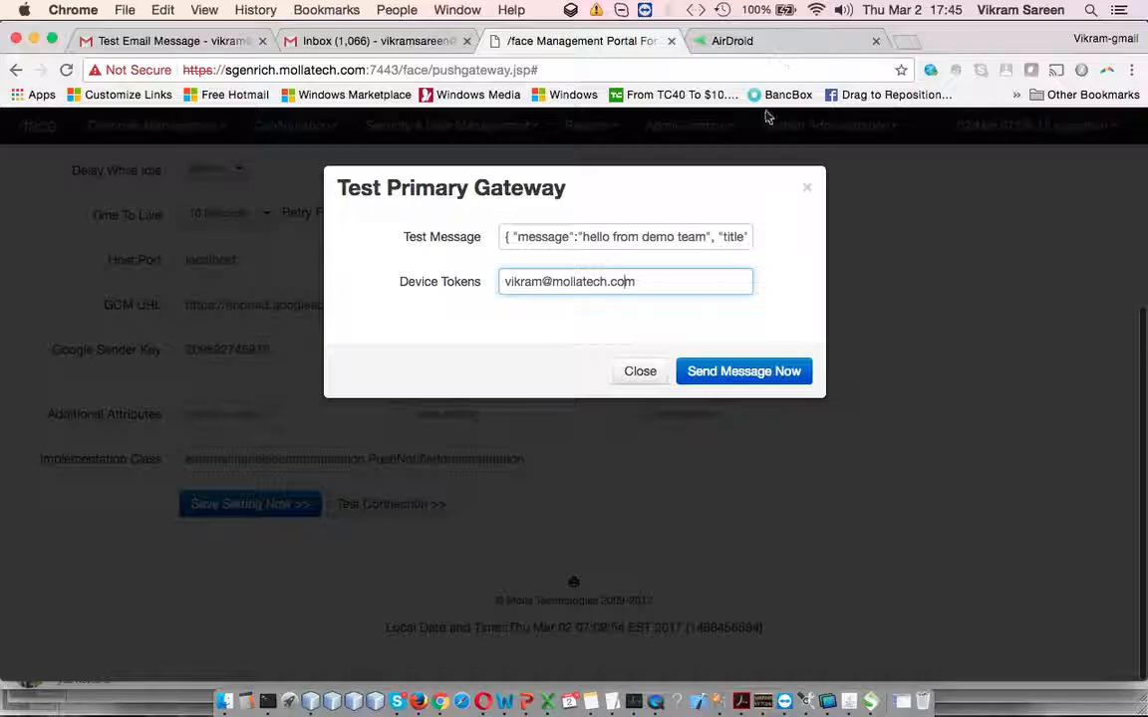
# Send the test push and confirm 'Part 3 Push' arrives on the phone in AirDroid
pyautogui.click(739, 383)
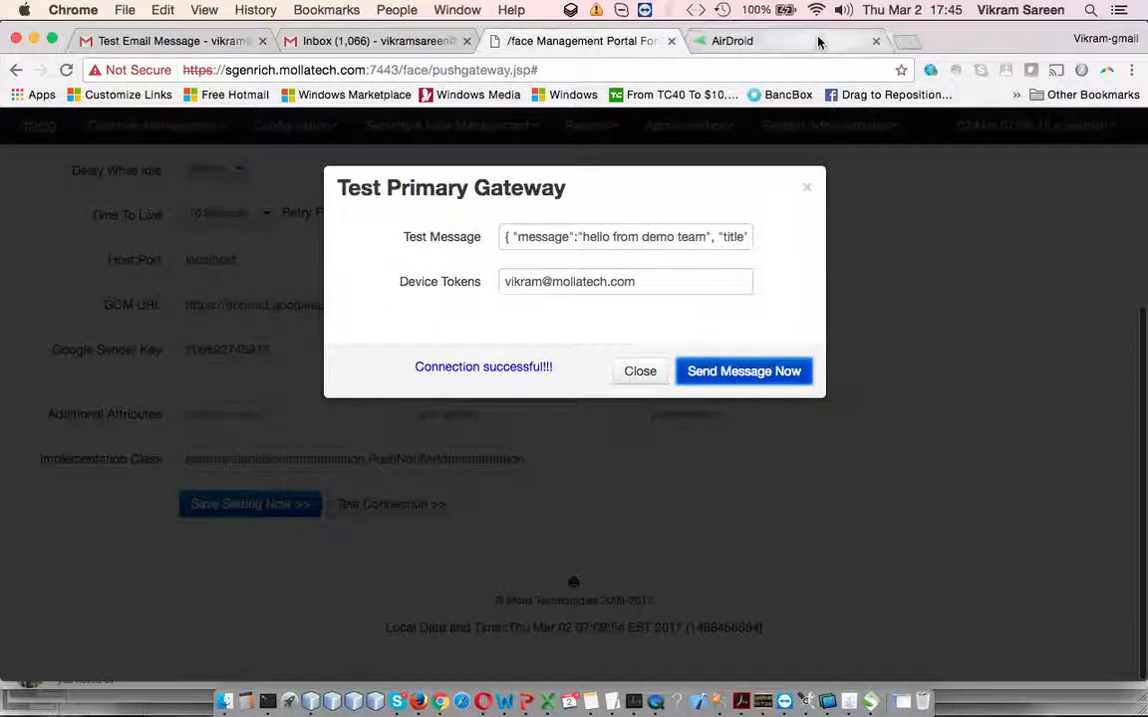
pyautogui.click(820, 41)
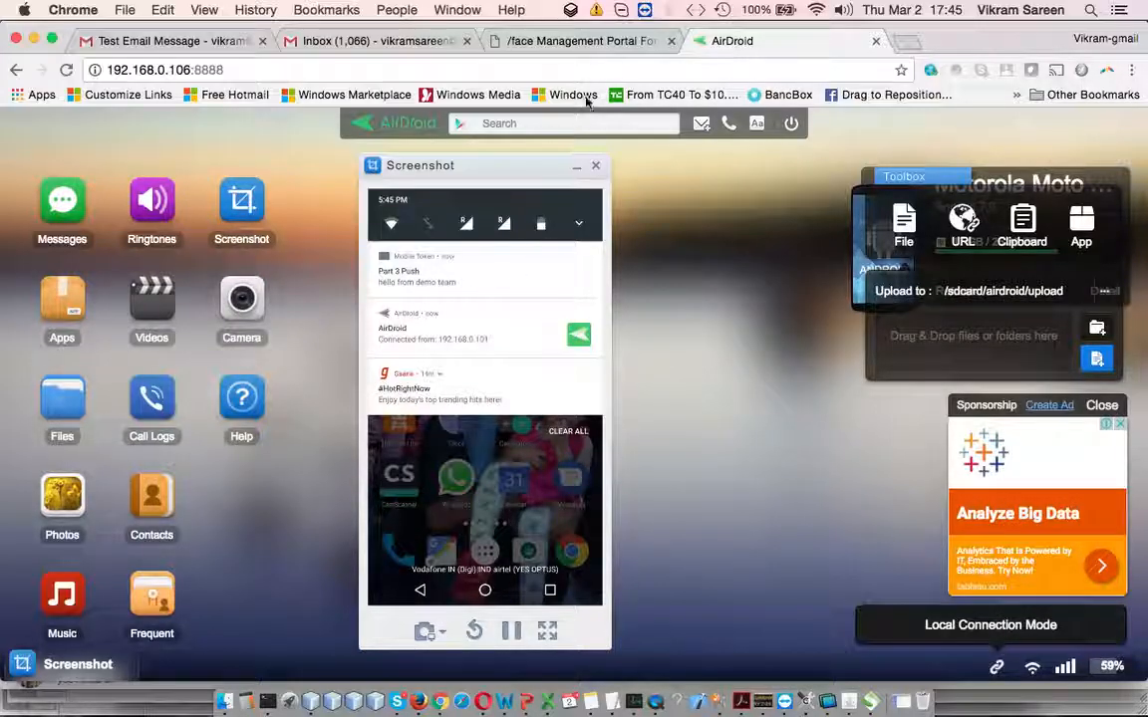
pyautogui.click(575, 40)
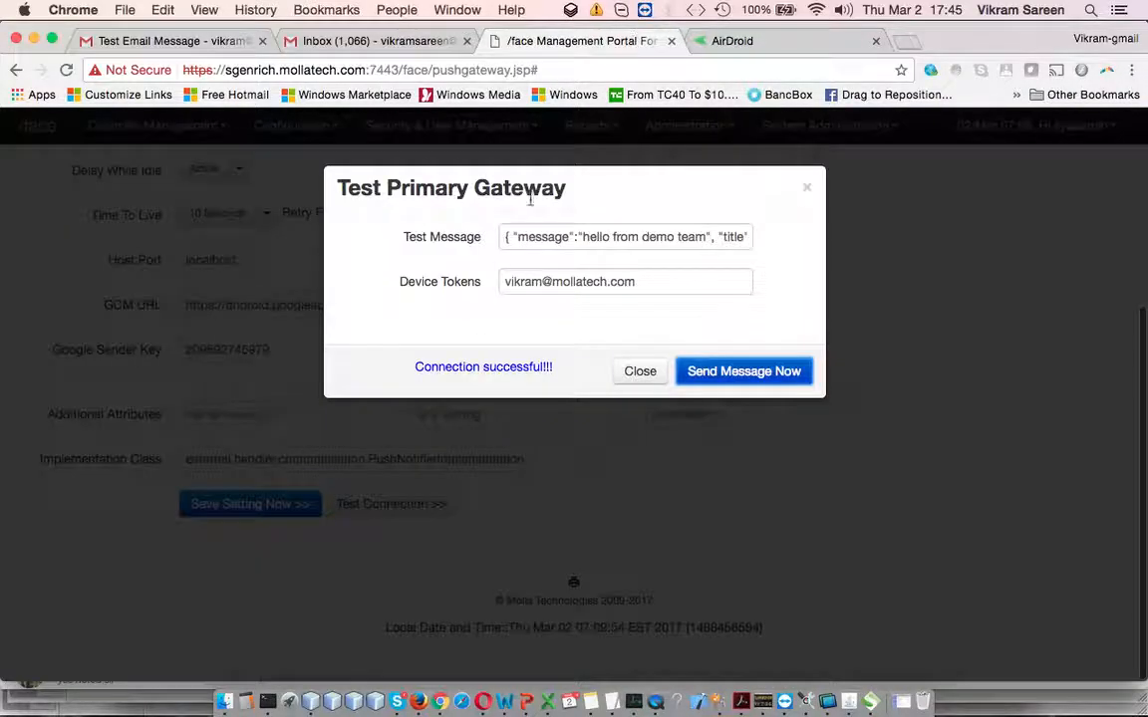
# Change the message to 'hello from demo team2', resend it, and open the notification on the phone
pyautogui.click(689, 236)
pyautogui.press('Down')
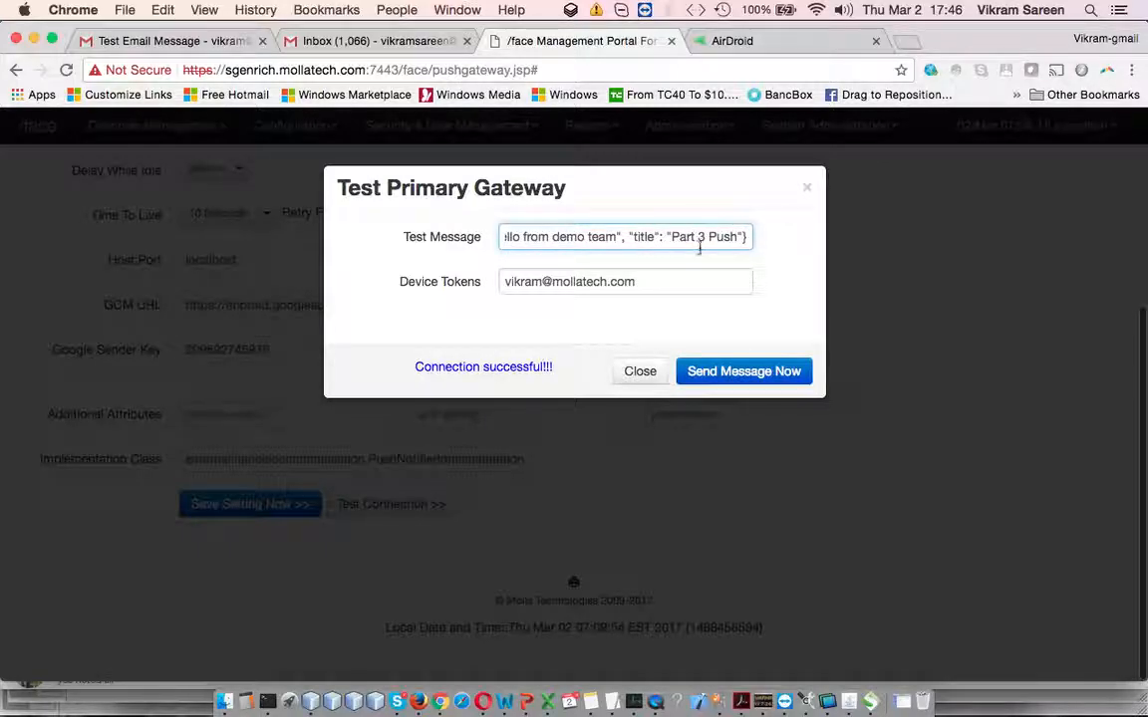
pyautogui.click(742, 370)
pyautogui.click(773, 43)
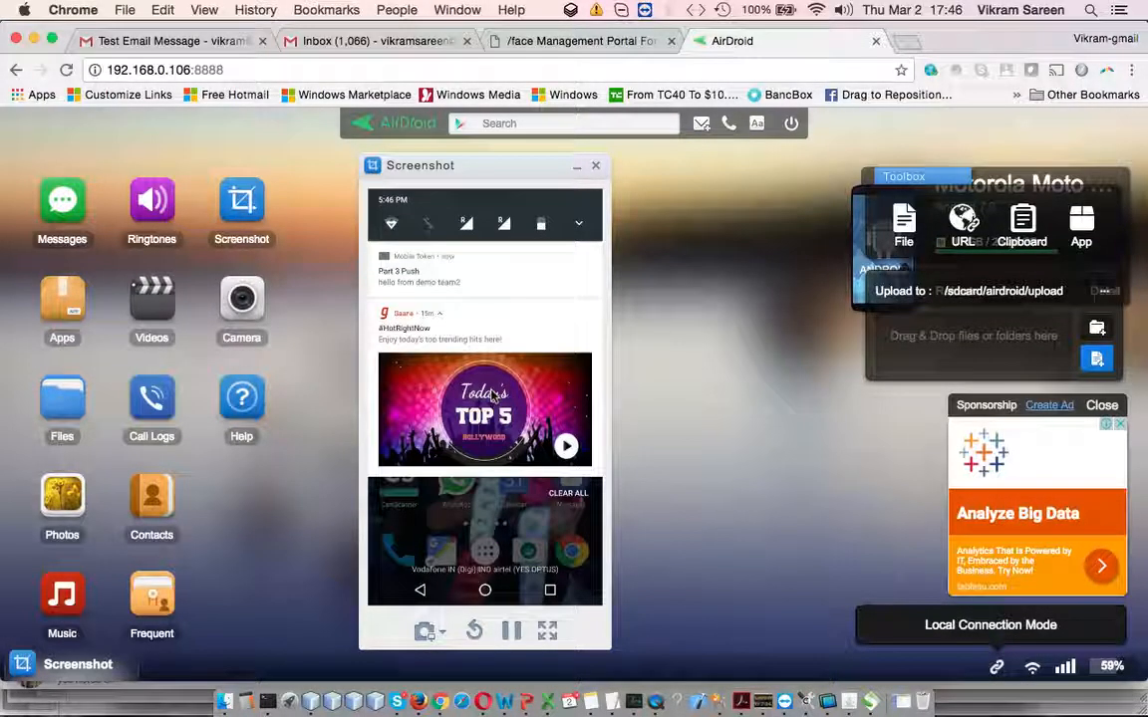
pyautogui.click(493, 395)
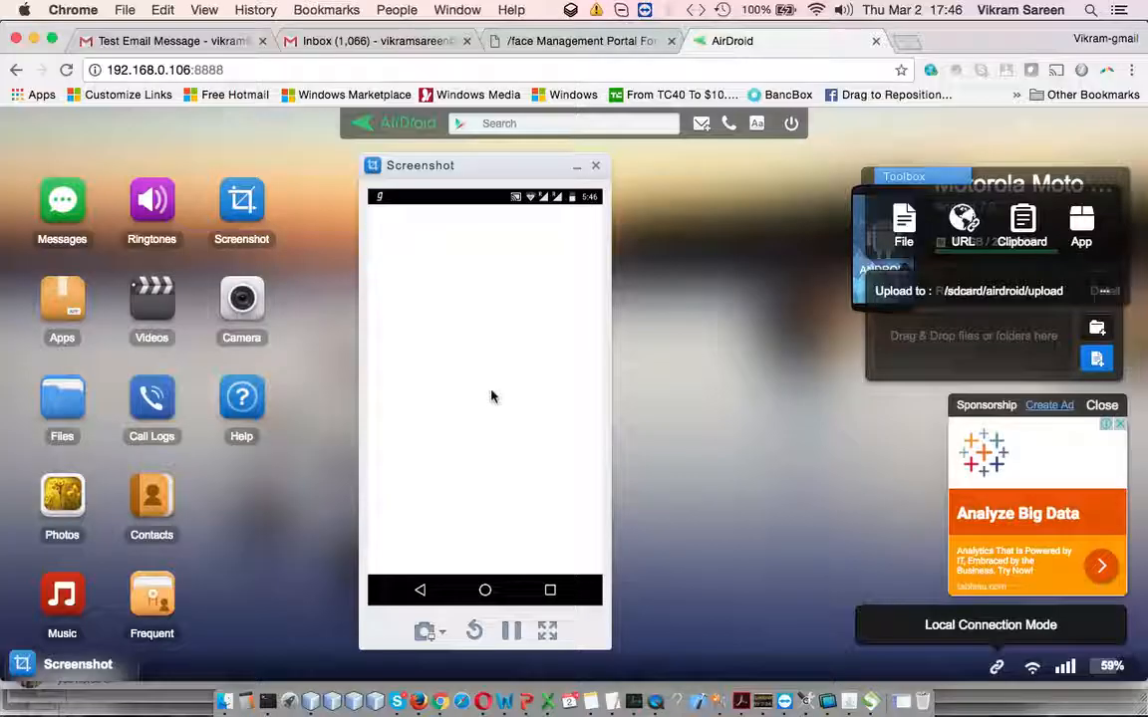
pyautogui.click(597, 40)
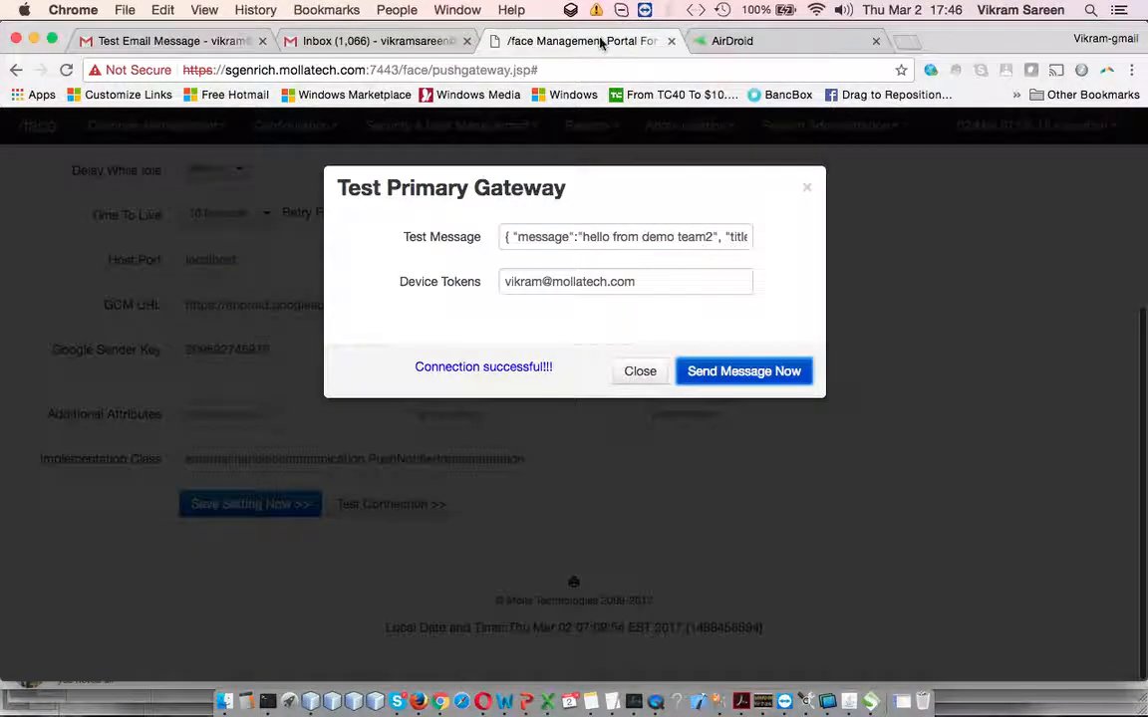
# Close the test dialog, reopen Push Notification Configuration via Configuration > Gateways, then return to PowerPoint
pyautogui.click(641, 371)
pyautogui.scroll(10, 309, 337)
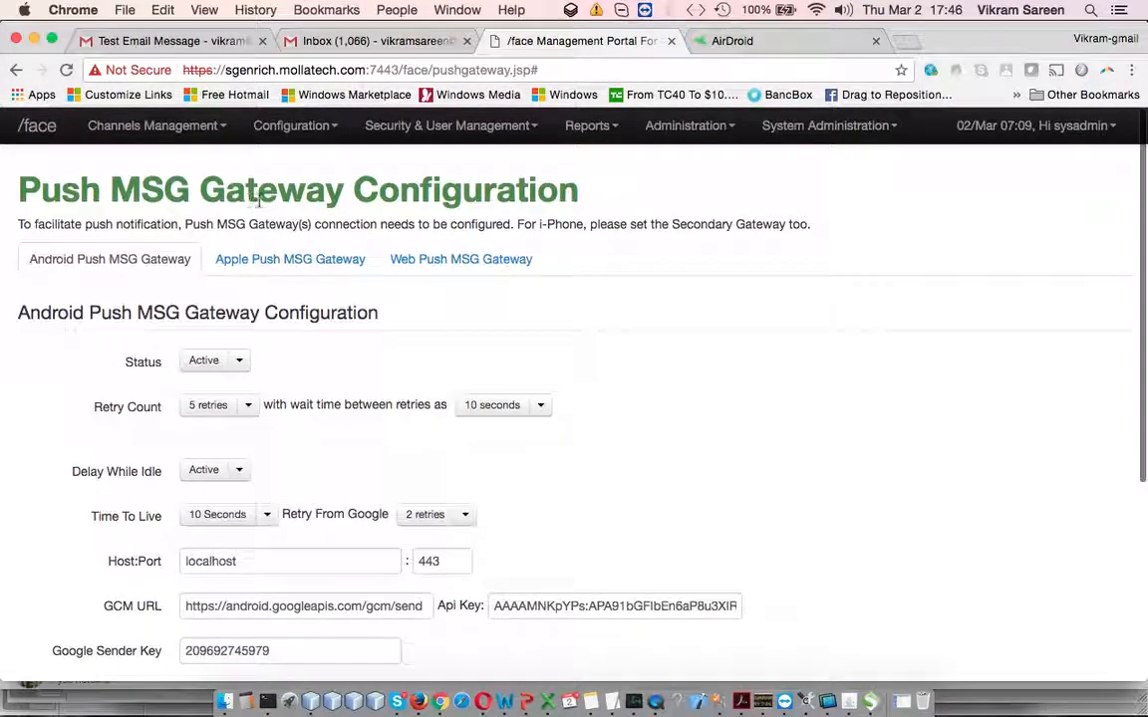
pyautogui.click(291, 124)
pyautogui.click(328, 165)
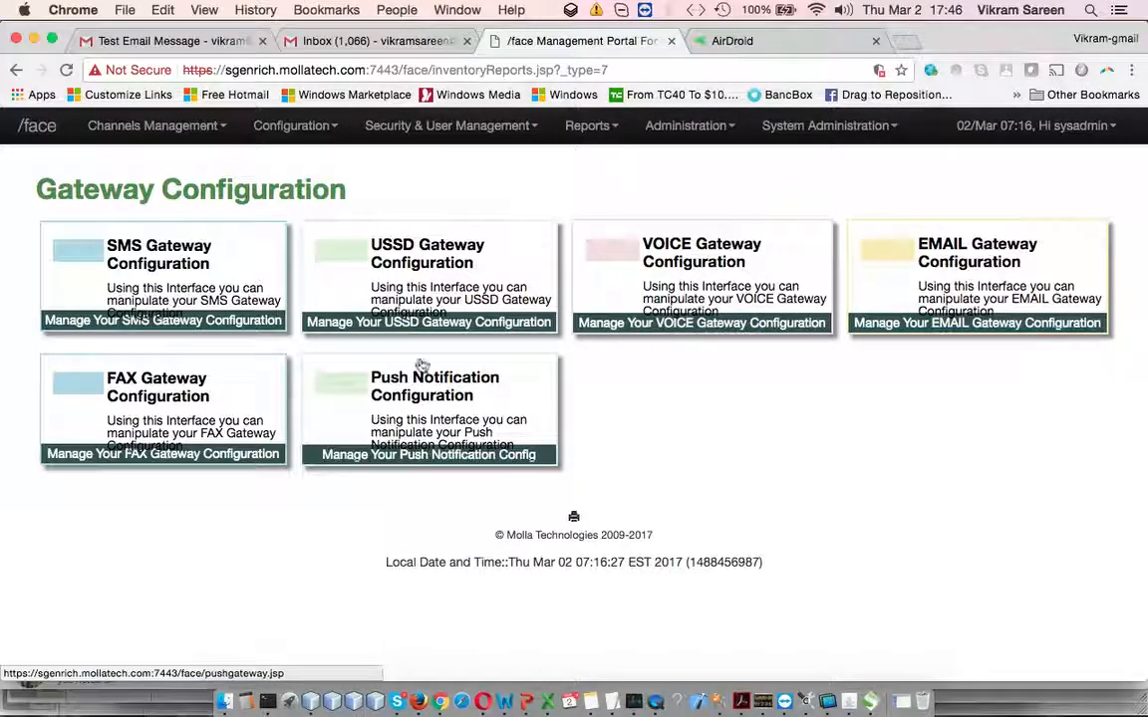
pyautogui.click(474, 413)
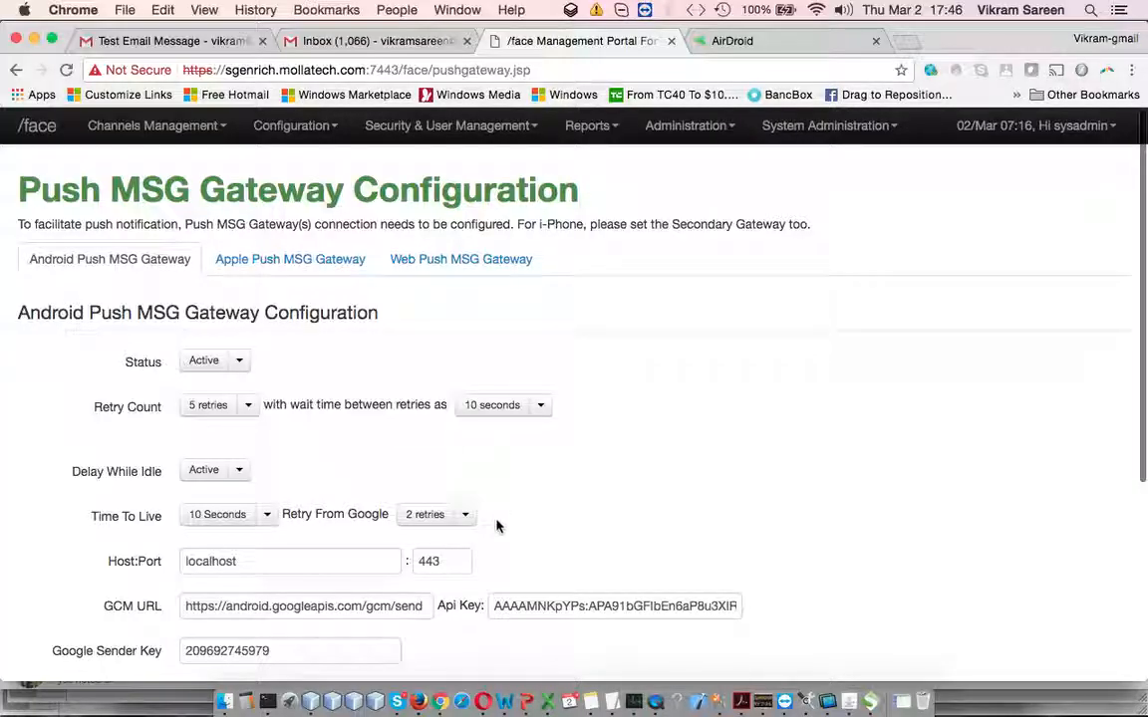
pyautogui.click(526, 701)
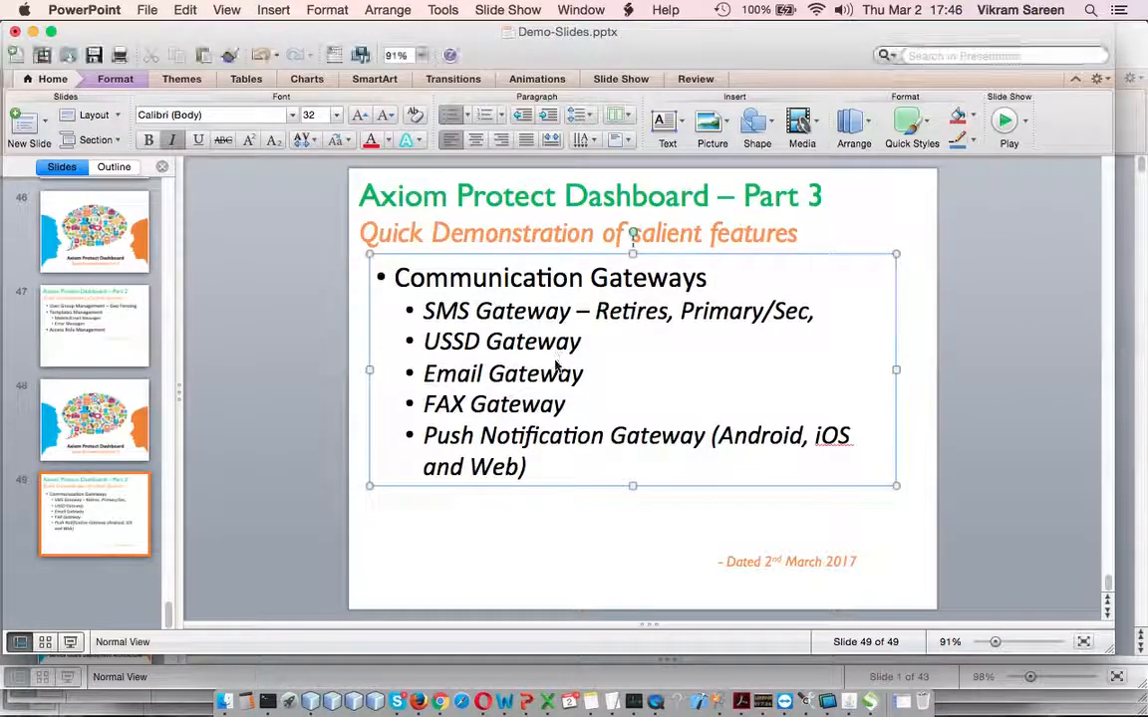